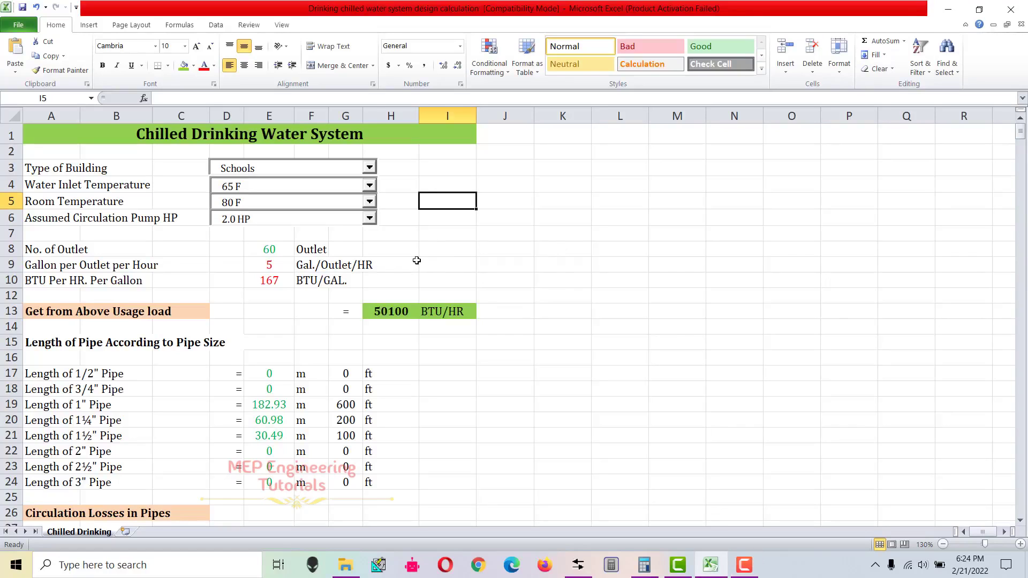
# Step: Examine the title and overall layout of the Chilled Drinking Water System sheet
pyautogui.click(173, 138)
pyautogui.doubleClick(173, 138)
pyautogui.moveTo(174, 137); pyautogui.dragTo(367, 140)
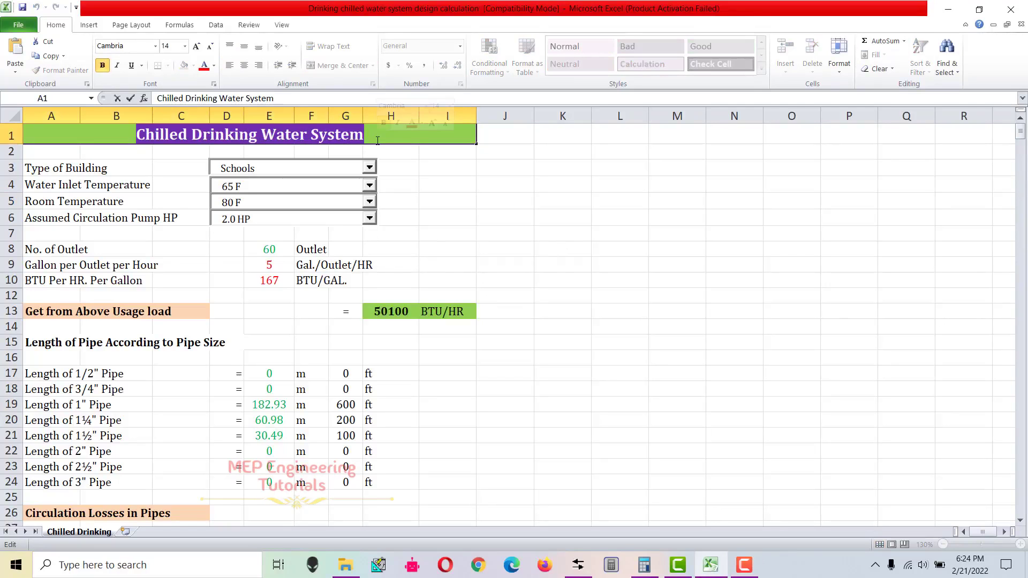
pyautogui.click(535, 270)
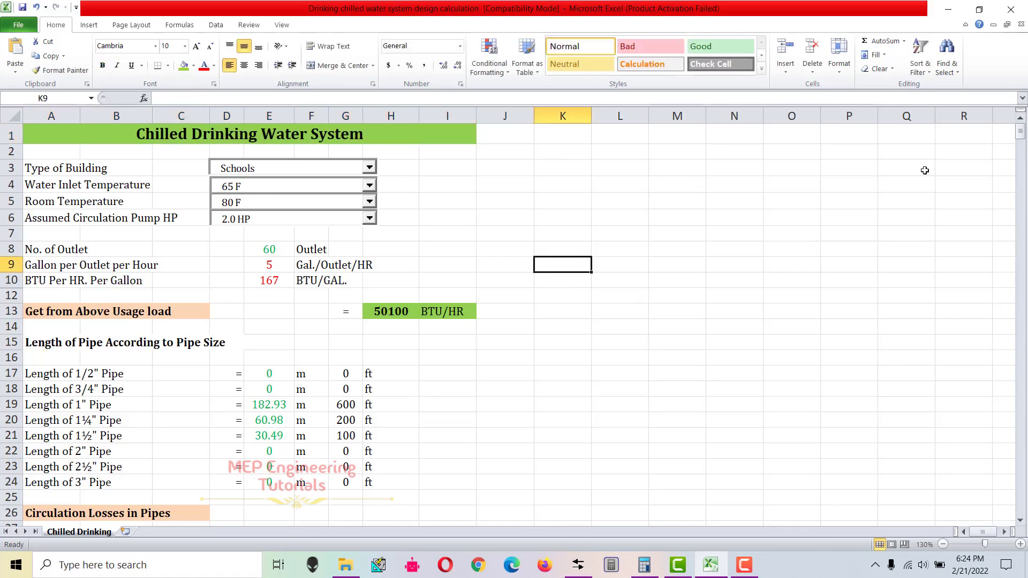
pyautogui.moveTo(1022, 141)
pyautogui.mouseDown()
pyautogui.moveTo(1020, 190)
pyautogui.moveTo(1021, 139)
pyautogui.mouseUp()
pyautogui.click(485, 268)
pyautogui.scroll(-1, 433, 349)
pyautogui.scroll(1, 433, 348)
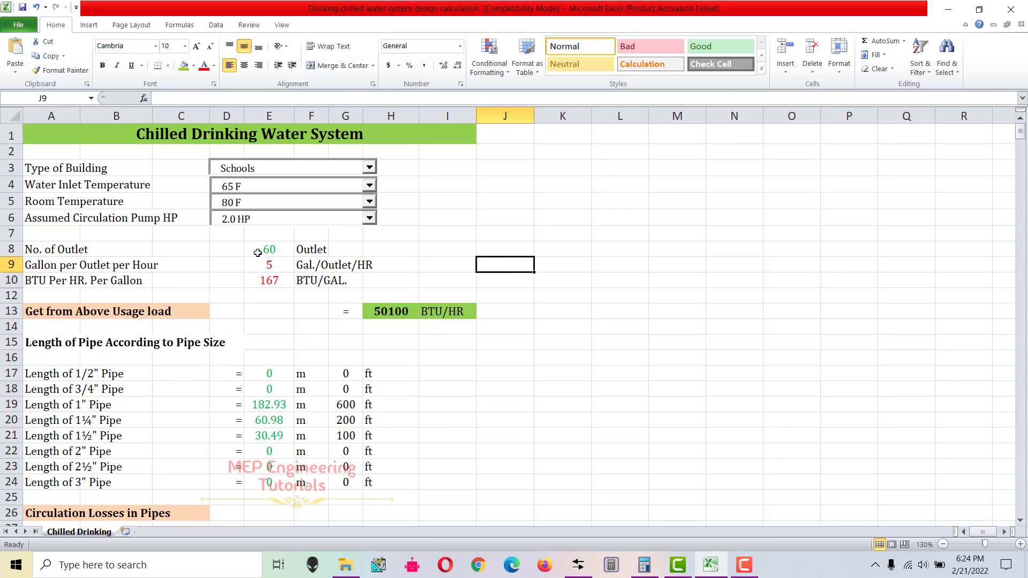
# Step: Examine the outlet, gallon and BTU rows, the building, temperature and pump selections, and the sections below them
pyautogui.moveTo(268, 249); pyautogui.dragTo(269, 282)
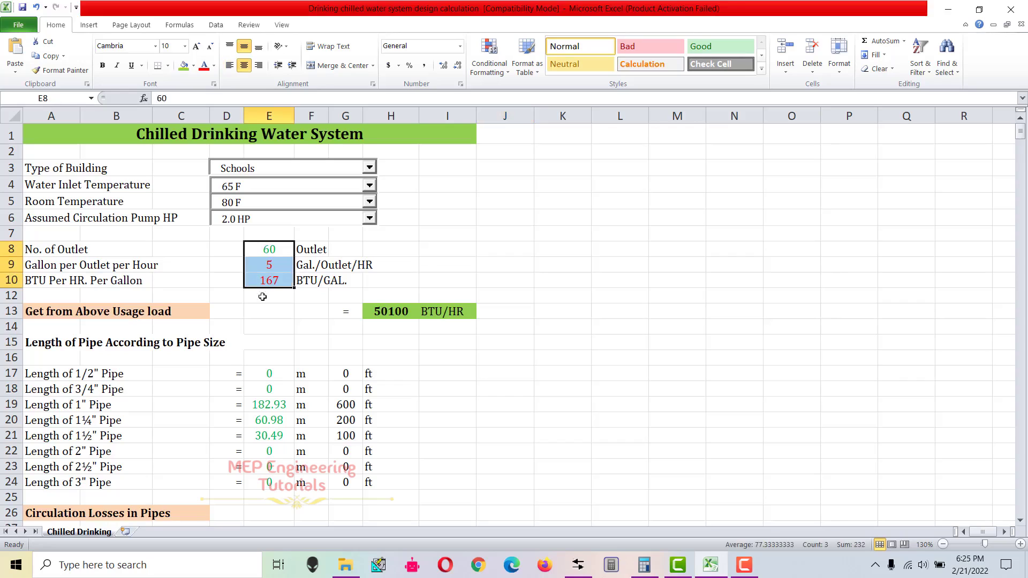
pyautogui.click(250, 253)
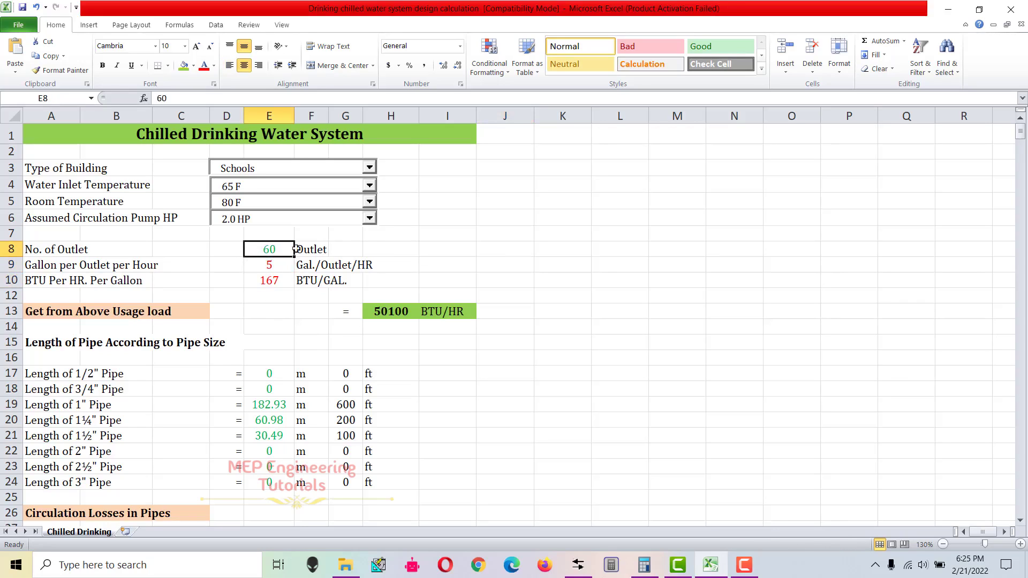
pyautogui.moveTo(285, 248); pyautogui.dragTo(311, 249)
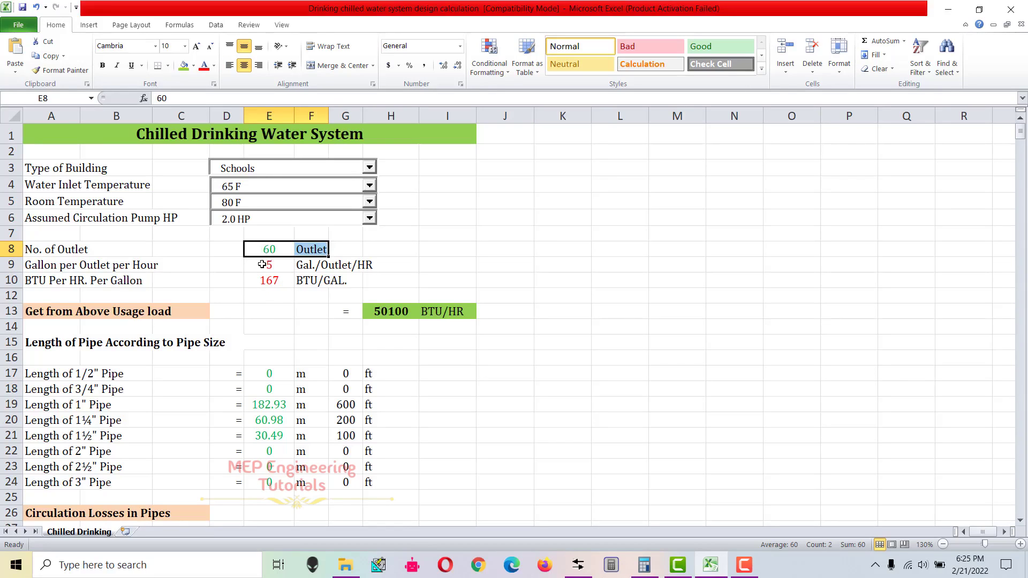
pyautogui.moveTo(262, 264); pyautogui.dragTo(262, 279)
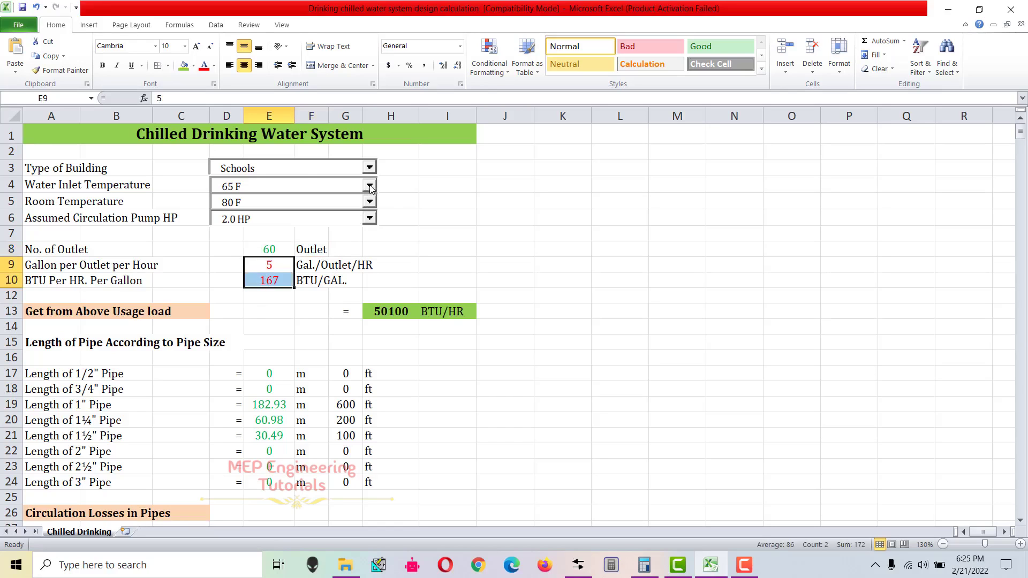
pyautogui.click(45, 176)
pyautogui.moveTo(45, 180); pyautogui.dragTo(390, 218)
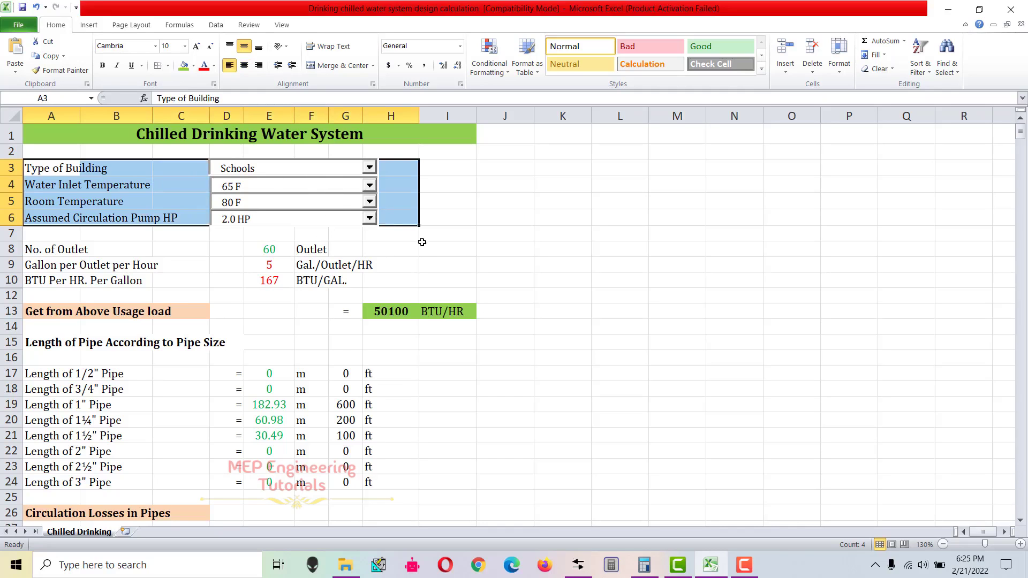
pyautogui.click(315, 342)
pyautogui.scroll(-2, 257, 372)
pyautogui.scroll(-1, 328, 361)
pyautogui.scroll(1, 326, 376)
pyautogui.scroll(2, 326, 376)
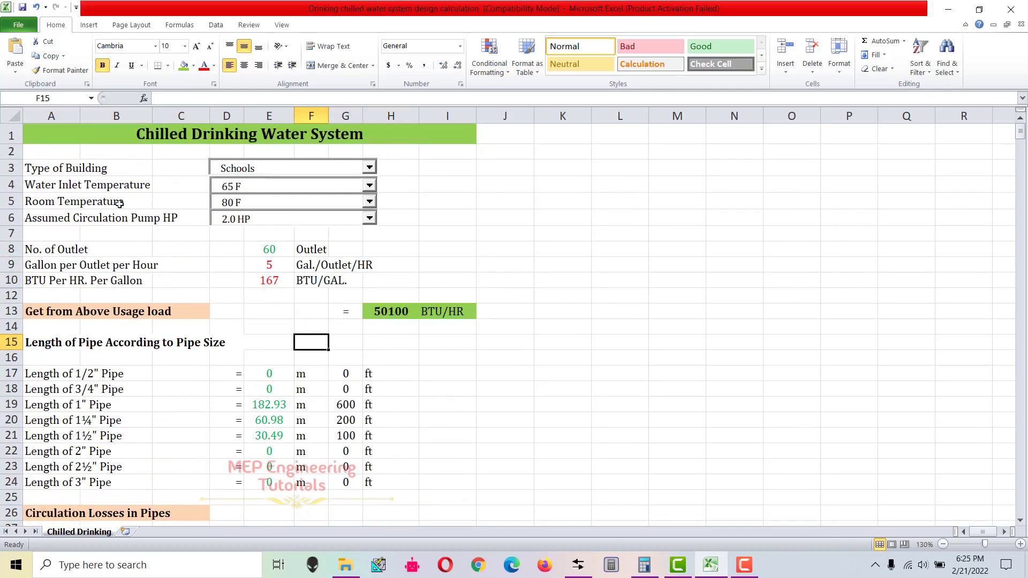
# Step: Set the type of building to Resturant and review the gallon per person row
pyautogui.click(32, 175)
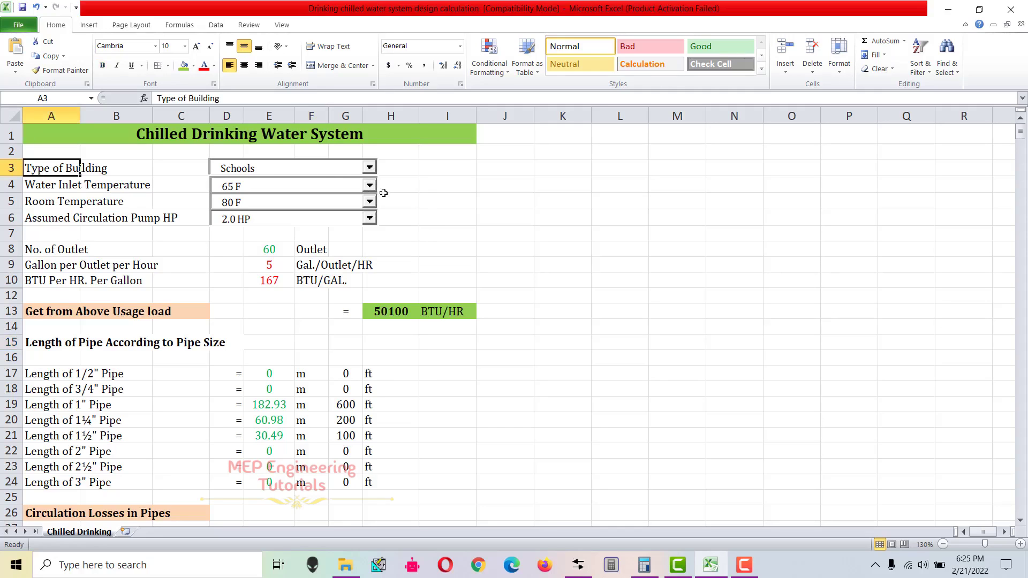
pyautogui.click(371, 169)
pyautogui.click(371, 169)
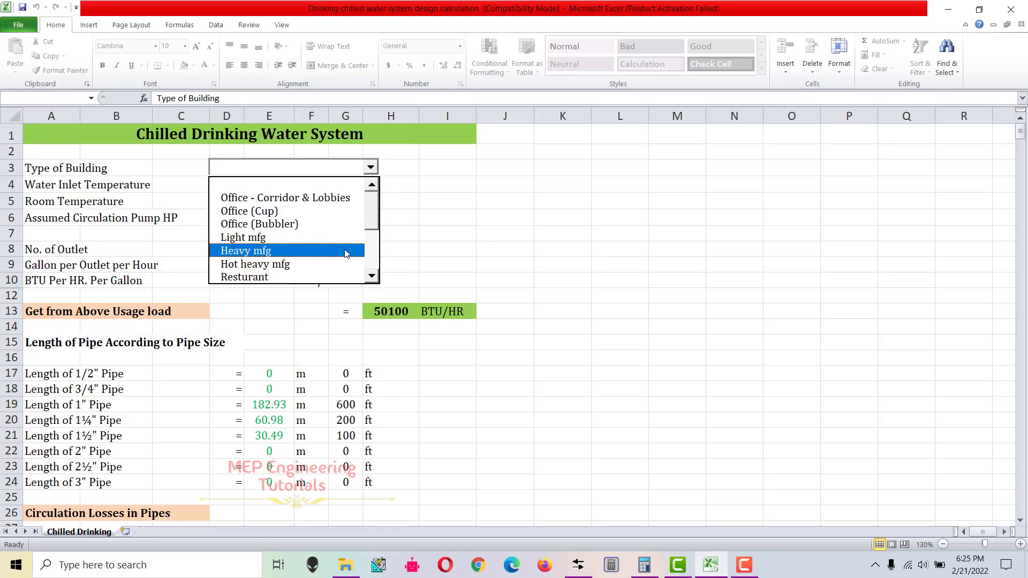
pyautogui.click(323, 277)
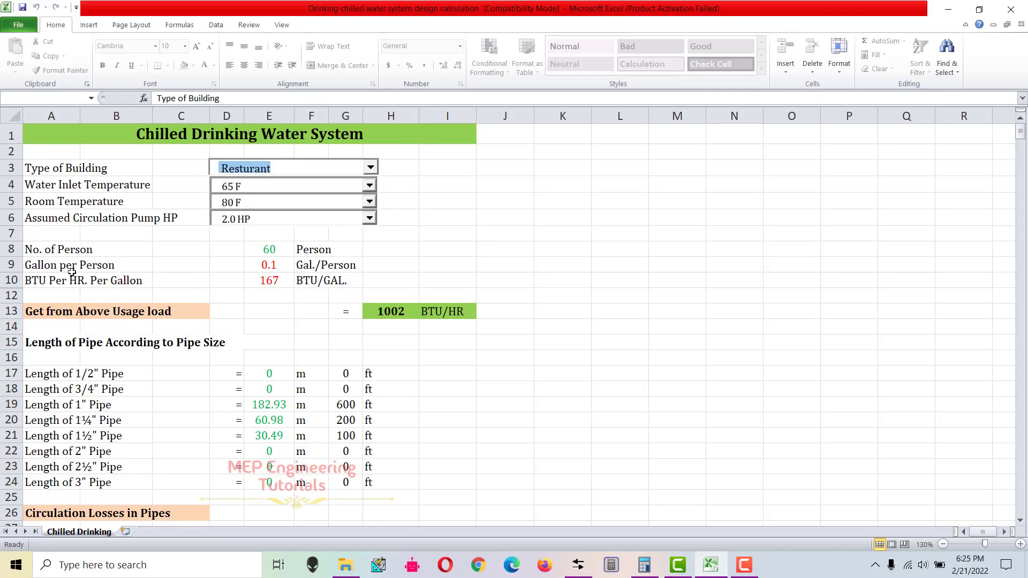
pyautogui.moveTo(39, 264); pyautogui.dragTo(355, 265)
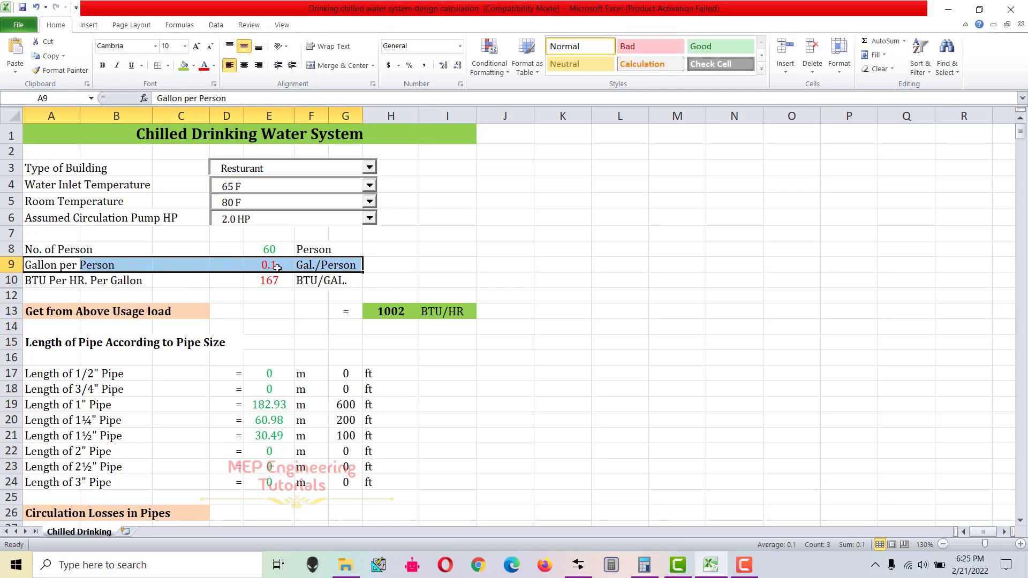
# Step: Set the type of building to Hospital and review its gallon per person row
pyautogui.click(370, 169)
pyautogui.click(370, 168)
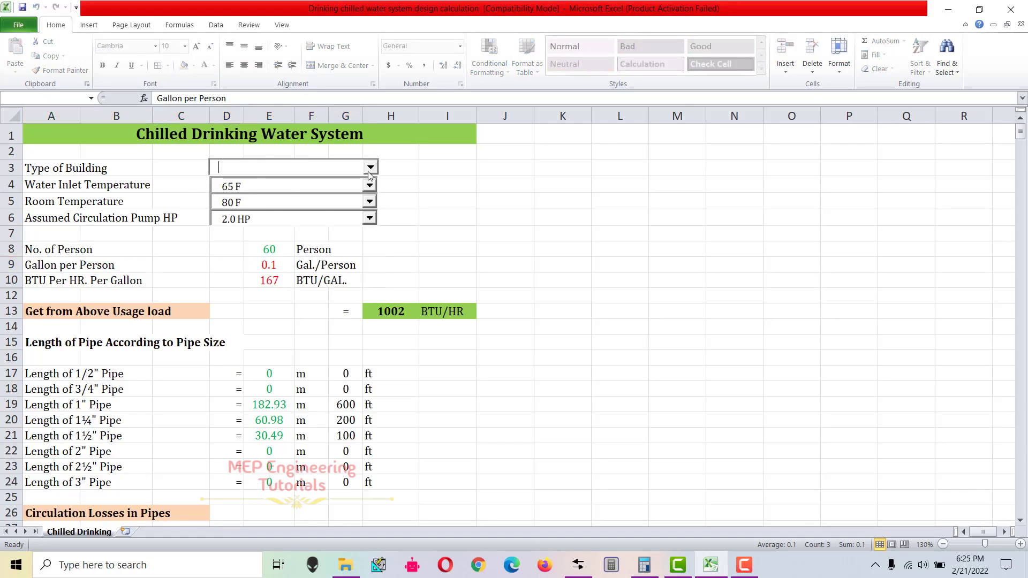
pyautogui.click(370, 170)
pyautogui.moveTo(374, 231); pyautogui.dragTo(375, 250)
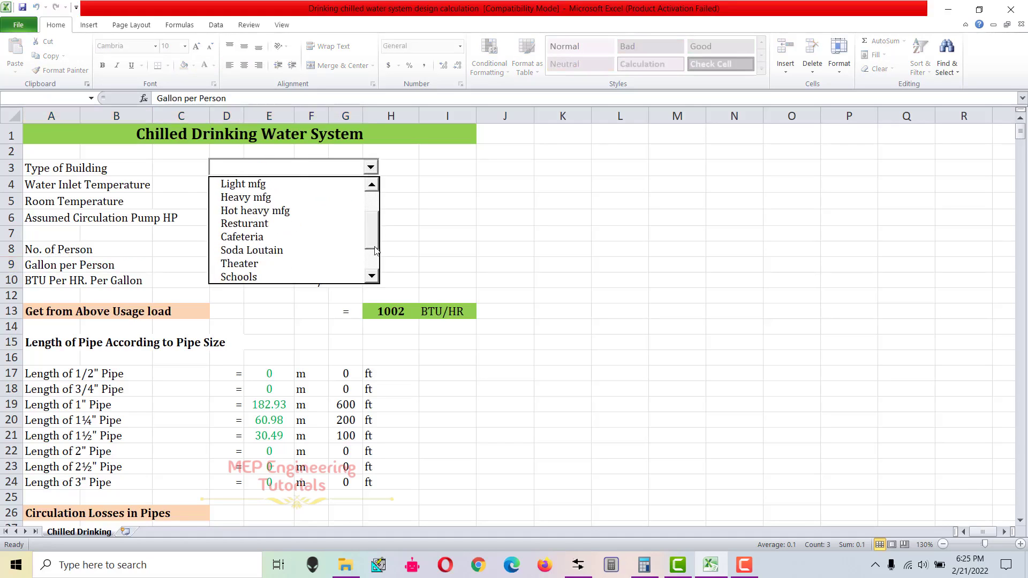
pyautogui.click(372, 277)
pyautogui.click(372, 277)
pyautogui.click(251, 263)
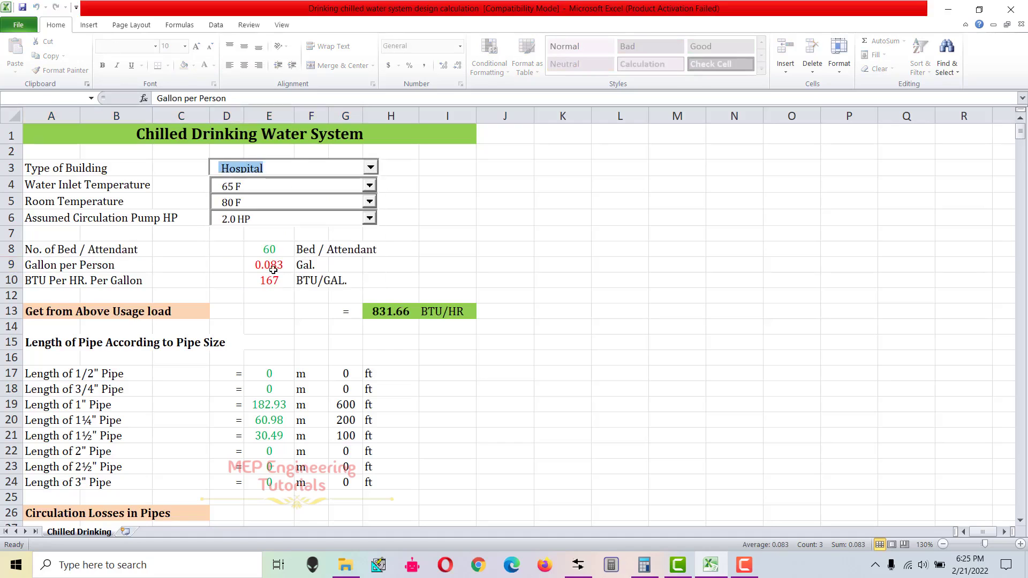
pyautogui.moveTo(84, 263); pyautogui.dragTo(351, 266)
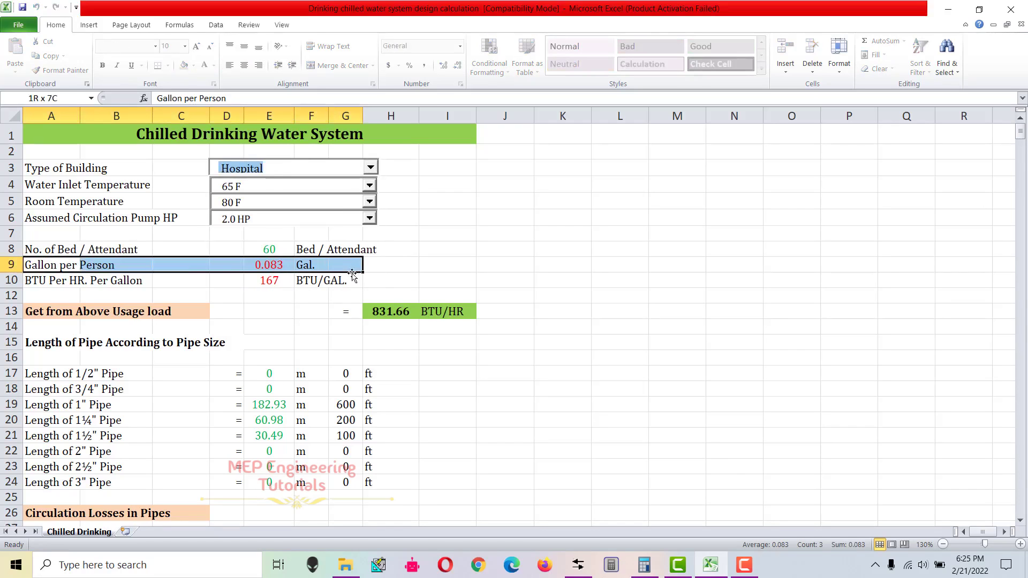
# Step: Set the type of building to Schools and review the gallon per outlet per hour row
pyautogui.click(370, 169)
pyautogui.click(370, 169)
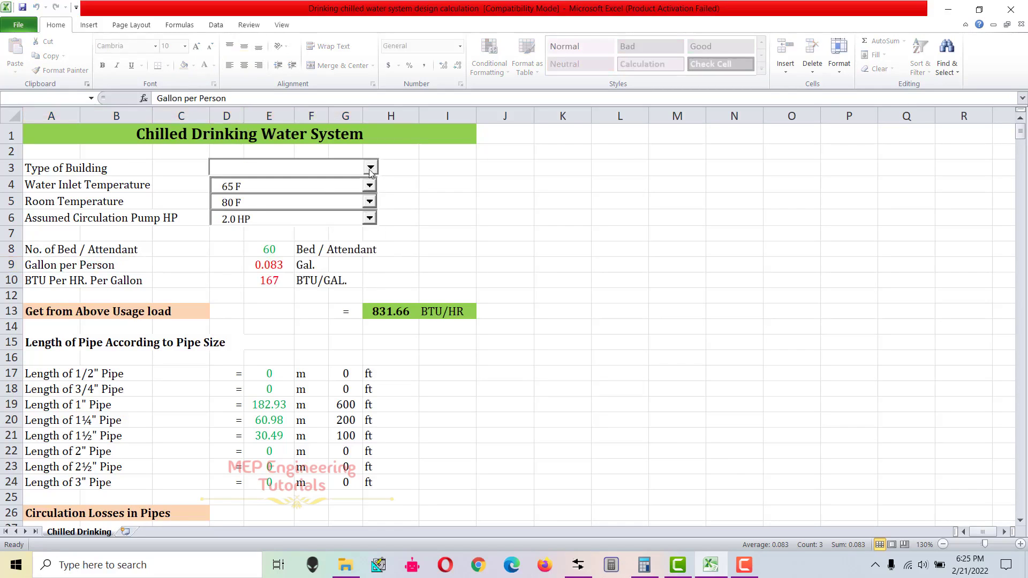
pyautogui.click(370, 168)
pyautogui.click(373, 274)
pyautogui.click(373, 274)
pyautogui.click(374, 274)
pyautogui.click(374, 274)
pyautogui.click(374, 274)
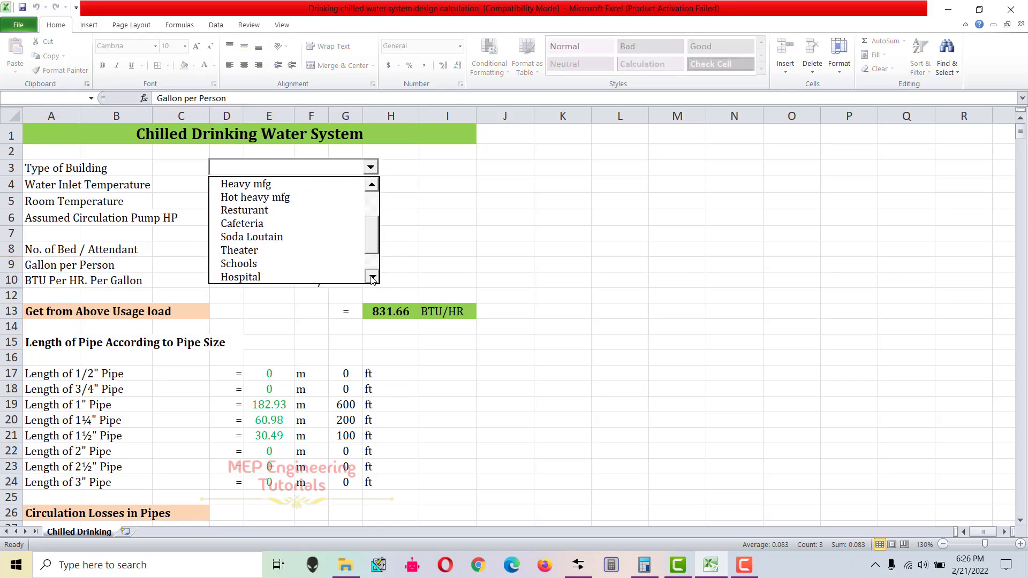
pyautogui.click(307, 264)
pyautogui.click(270, 295)
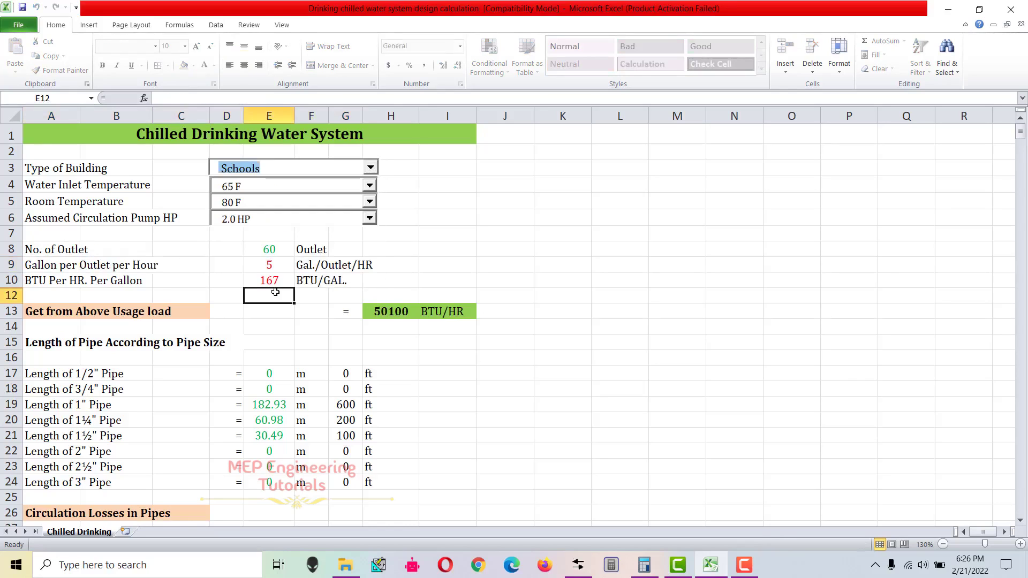
pyautogui.click(50, 265)
pyautogui.moveTo(109, 265); pyautogui.dragTo(368, 264)
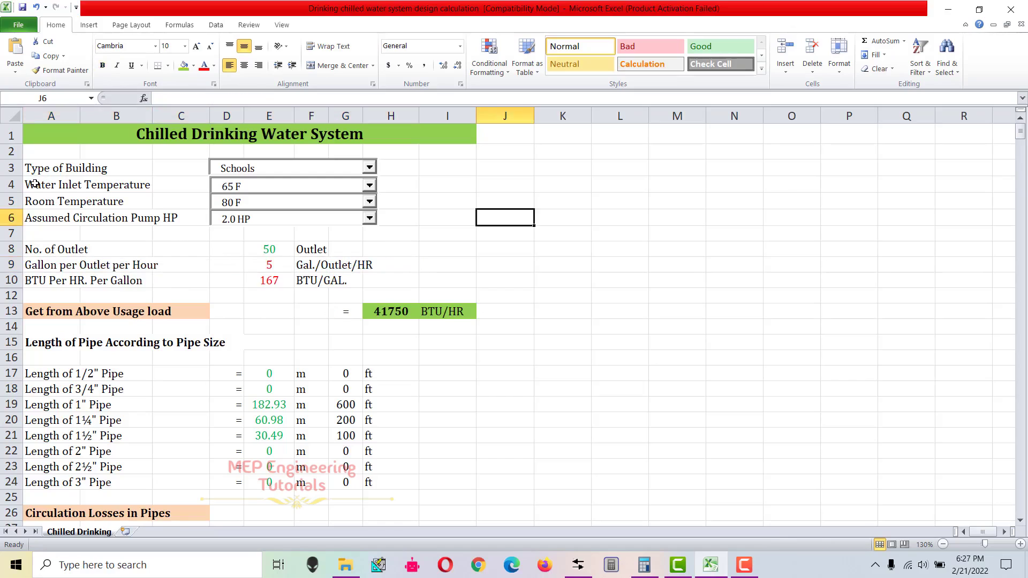
# Step: Set the water inlet temperature to 75 F and review the BTU per hour per gallon row
pyautogui.moveTo(34, 183); pyautogui.dragTo(409, 188)
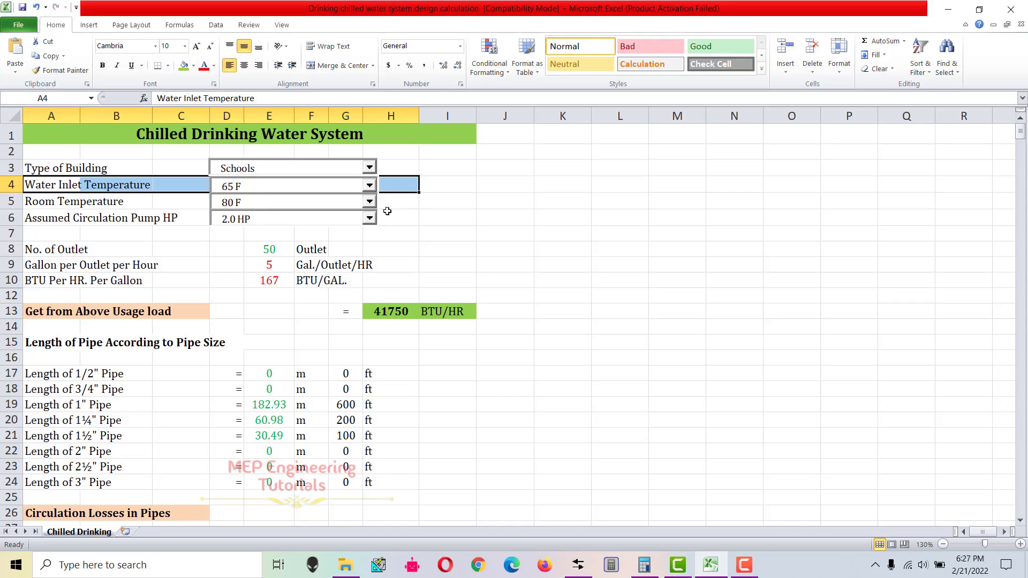
pyautogui.click(370, 187)
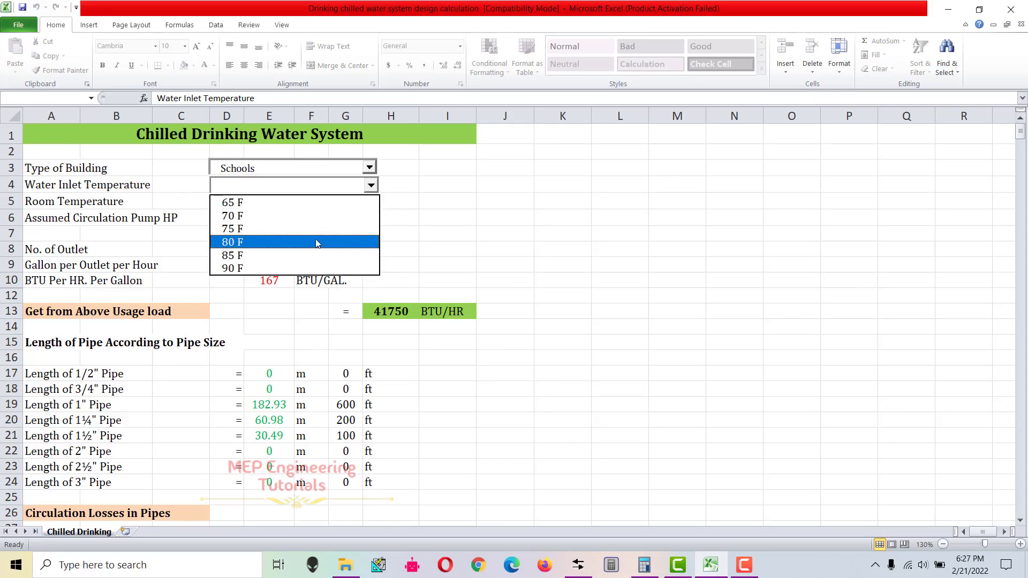
pyautogui.click(278, 229)
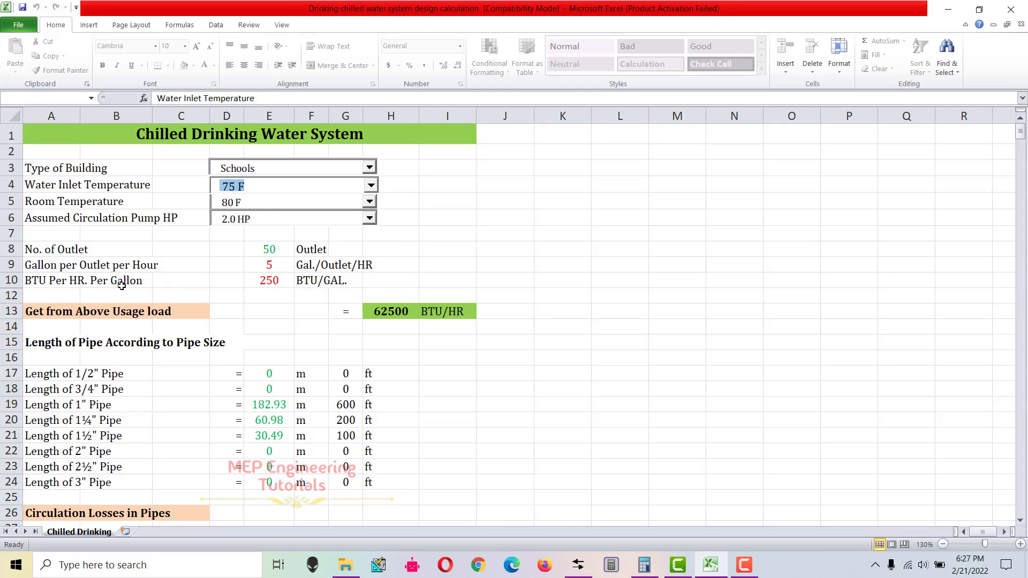
pyautogui.click(450, 220)
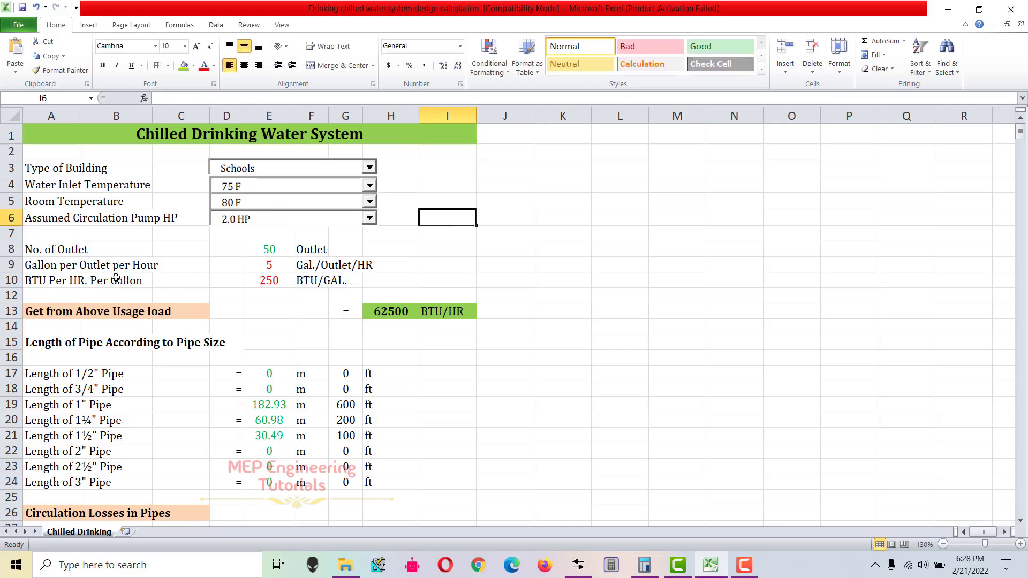
pyautogui.moveTo(32, 282); pyautogui.dragTo(342, 280)
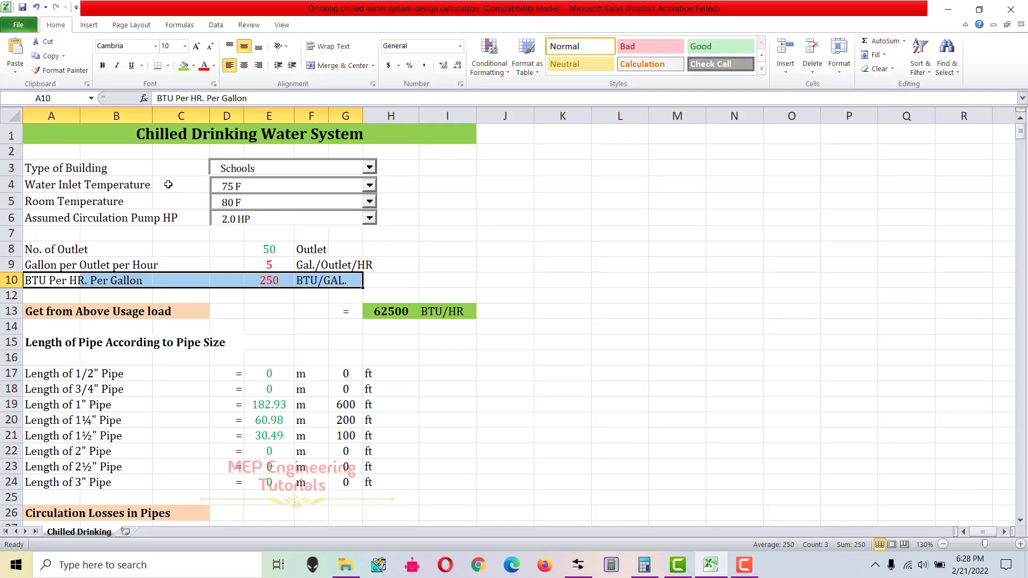
# Step: Set the water inlet temperature to 90 F and check the BTU per hour per gallon row
pyautogui.click(370, 187)
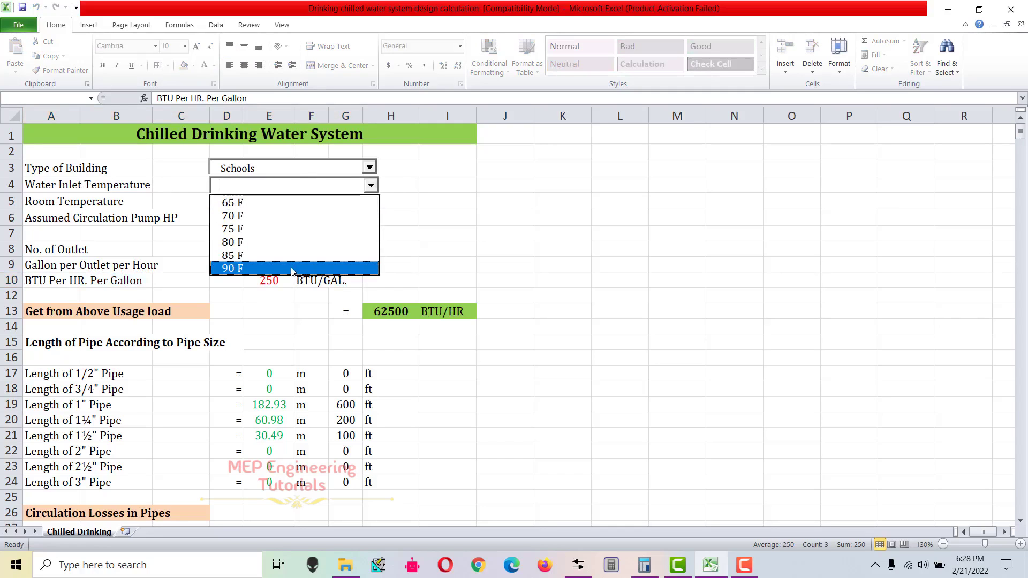
pyautogui.click(292, 268)
pyautogui.moveTo(36, 280); pyautogui.dragTo(352, 278)
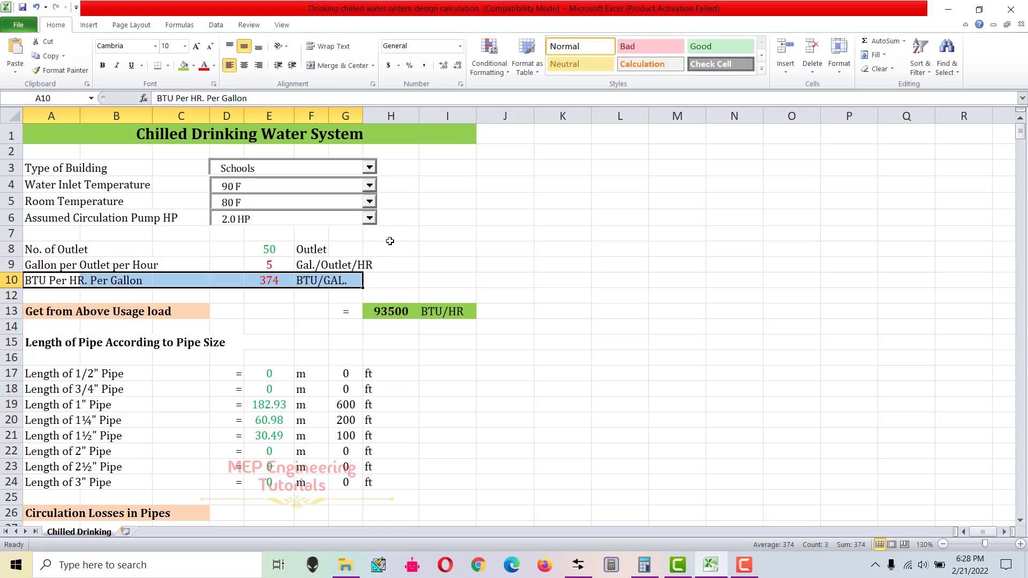
pyautogui.click(448, 222)
# Step: Return the water inlet temperature to 75 F
pyautogui.click(369, 185)
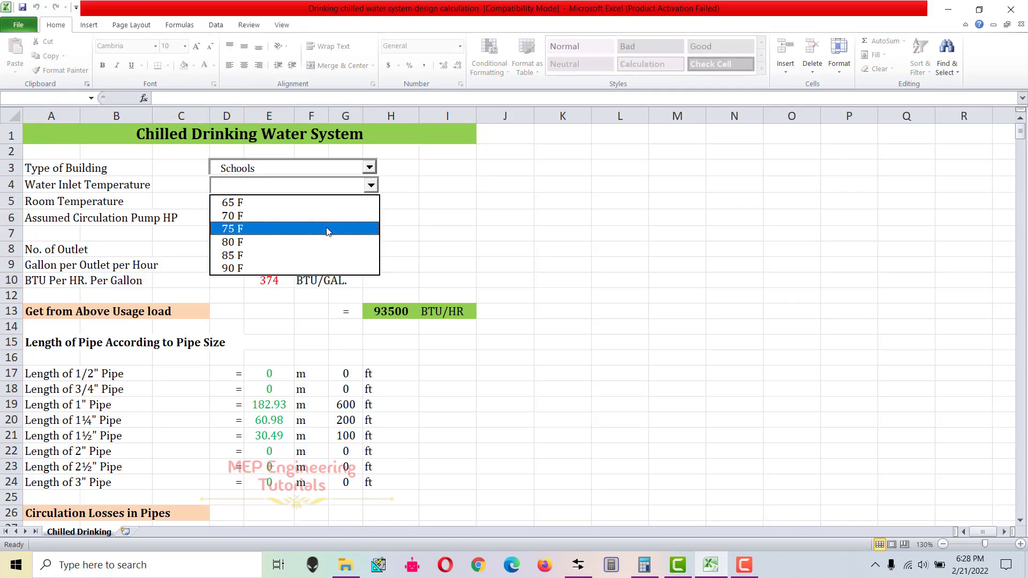
pyautogui.click(330, 230)
pyautogui.click(437, 230)
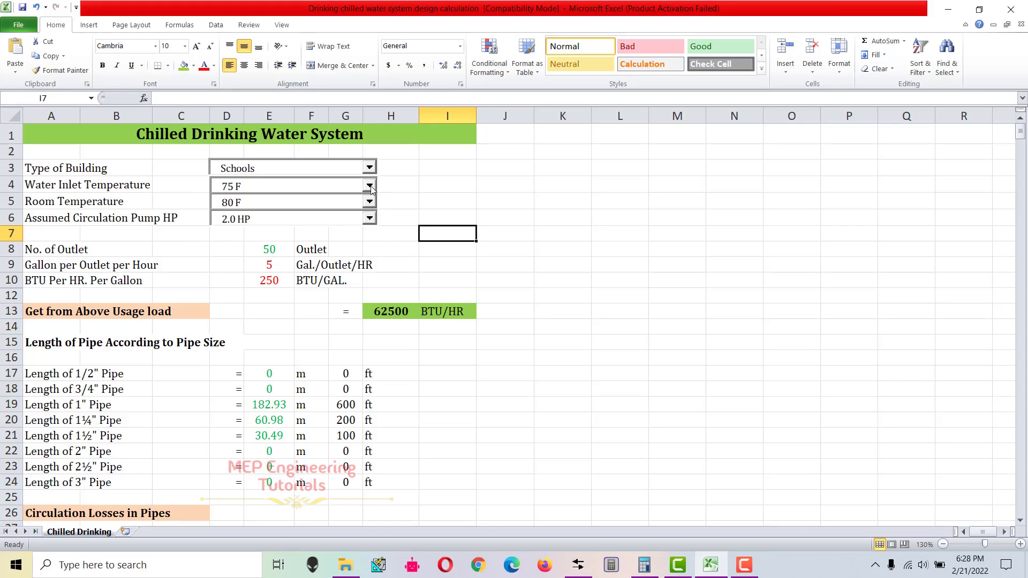
# Step: Choose 80 F as the room temperature
pyautogui.moveTo(31, 204); pyautogui.dragTo(403, 202)
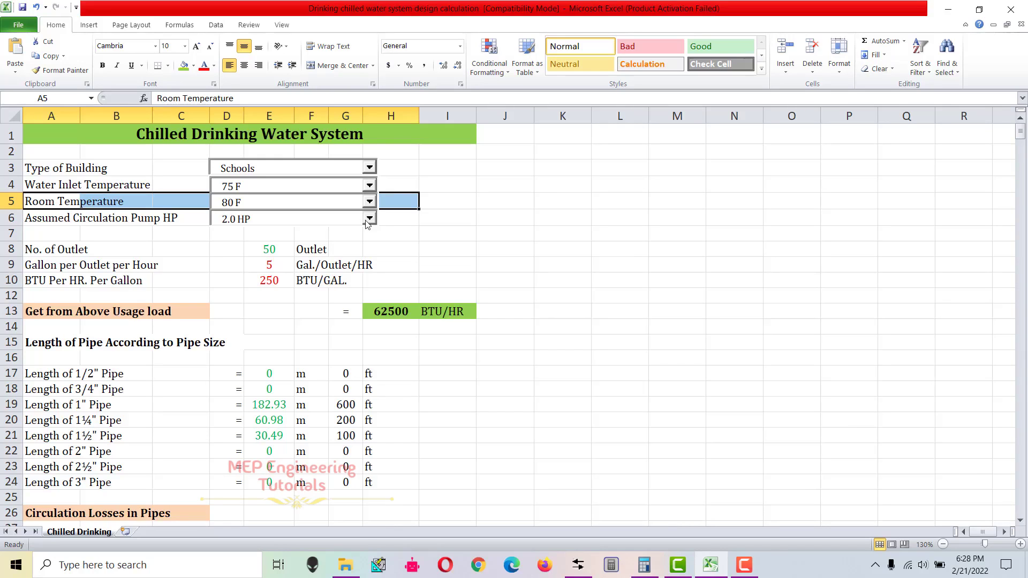
pyautogui.click(370, 202)
pyautogui.click(371, 203)
pyautogui.click(371, 203)
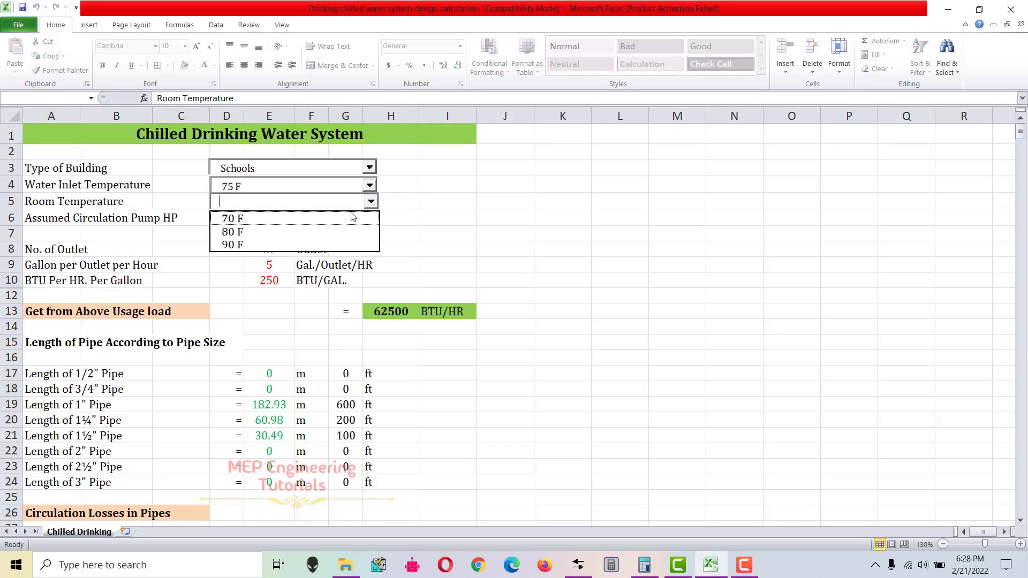
pyautogui.click(288, 237)
pyautogui.click(487, 257)
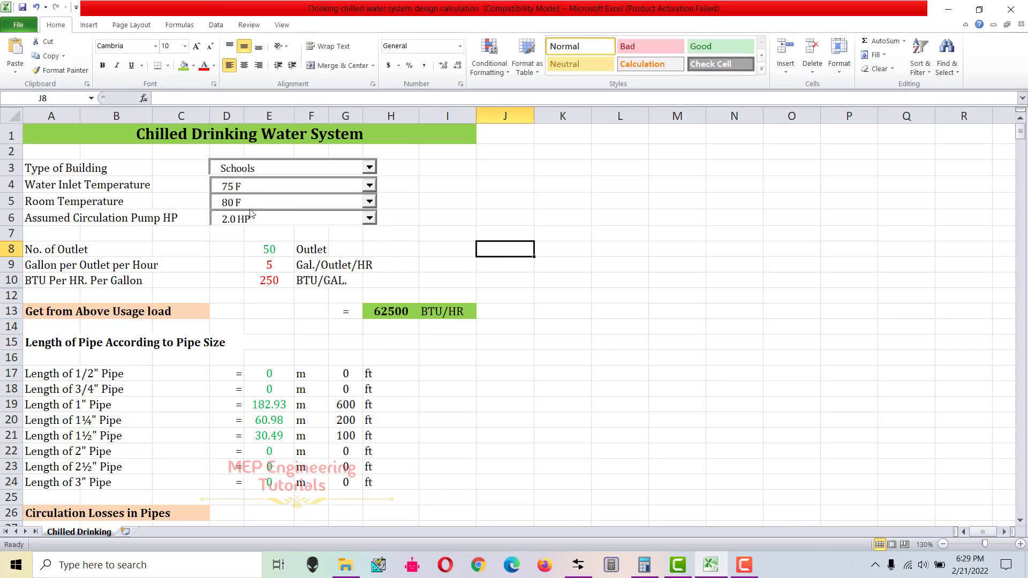
# Step: Review the circulation loss factors for the 1/2" to 3" pipes in cells F28:F35
pyautogui.scroll(-3, 409, 367)
pyautogui.scroll(1, 409, 368)
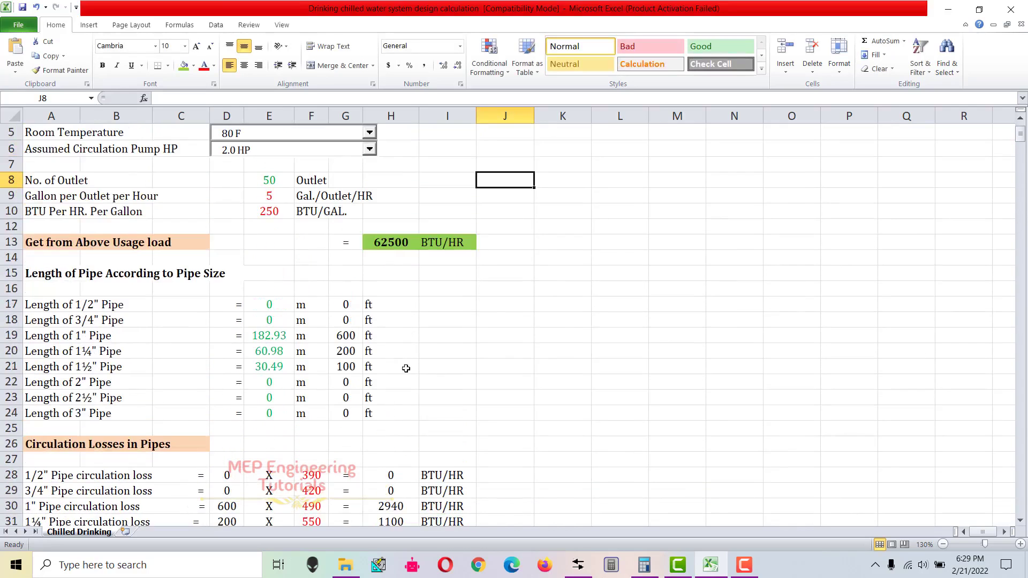
pyautogui.scroll(-4, 304, 274)
pyautogui.moveTo(311, 318); pyautogui.dragTo(311, 428)
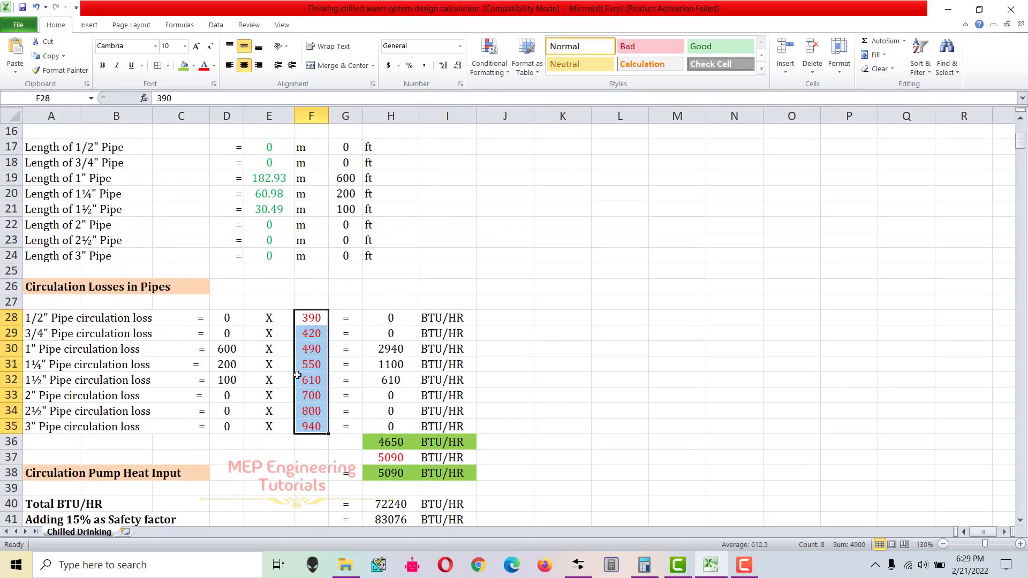
# Step: Reopen the room temperature choices without picking one and review the circulation loss factors in cells F28:F35
pyautogui.scroll(4, 324, 358)
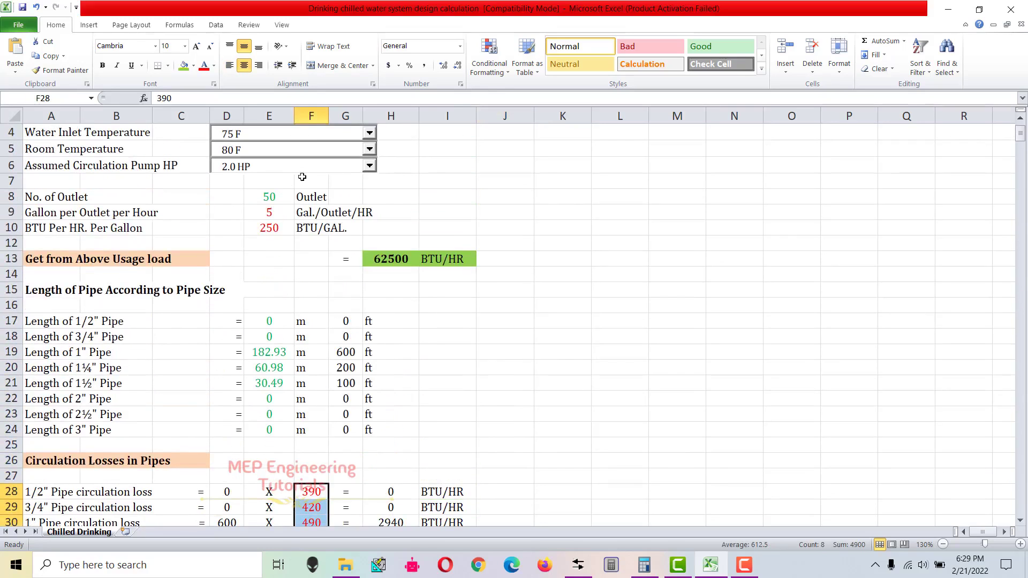
pyautogui.scroll(1, 363, 171)
pyautogui.click(370, 167)
pyautogui.click(371, 170)
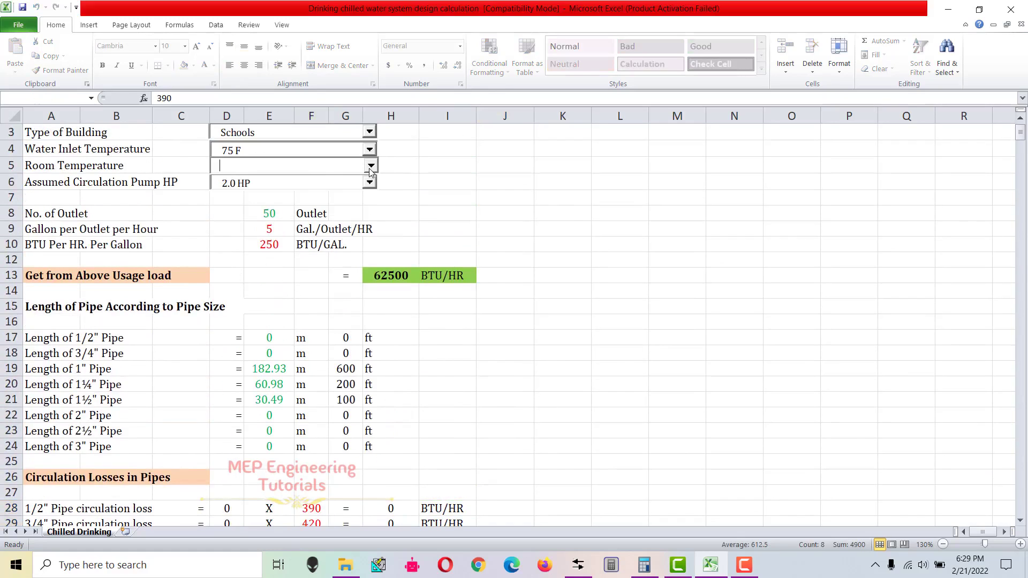
pyautogui.click(608, 335)
pyautogui.scroll(-3, 609, 334)
pyautogui.moveTo(311, 395); pyautogui.dragTo(316, 498)
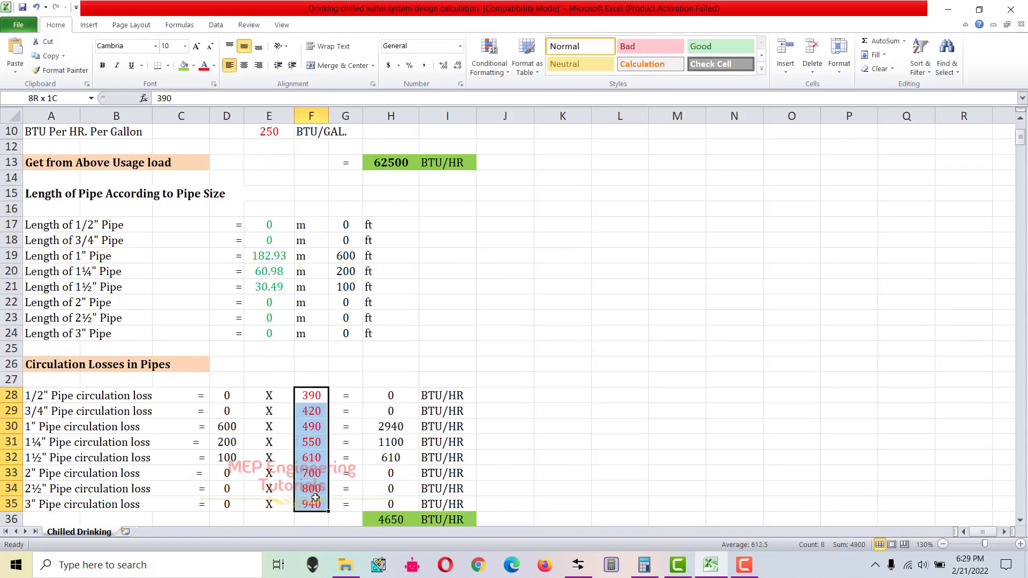
# Step: Review the pipe factors in cells F45:F49 of the circulation pump calculation
pyautogui.scroll(3, 315, 498)
pyautogui.scroll(-2, 365, 429)
pyautogui.scroll(-3, 365, 428)
pyautogui.scroll(-4, 247, 321)
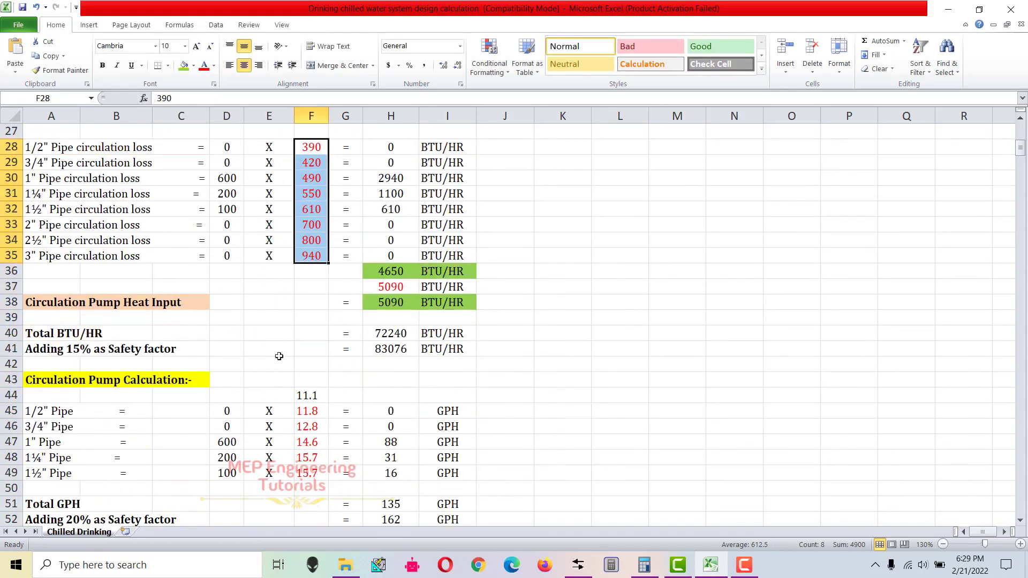
pyautogui.moveTo(315, 368); pyautogui.dragTo(322, 427)
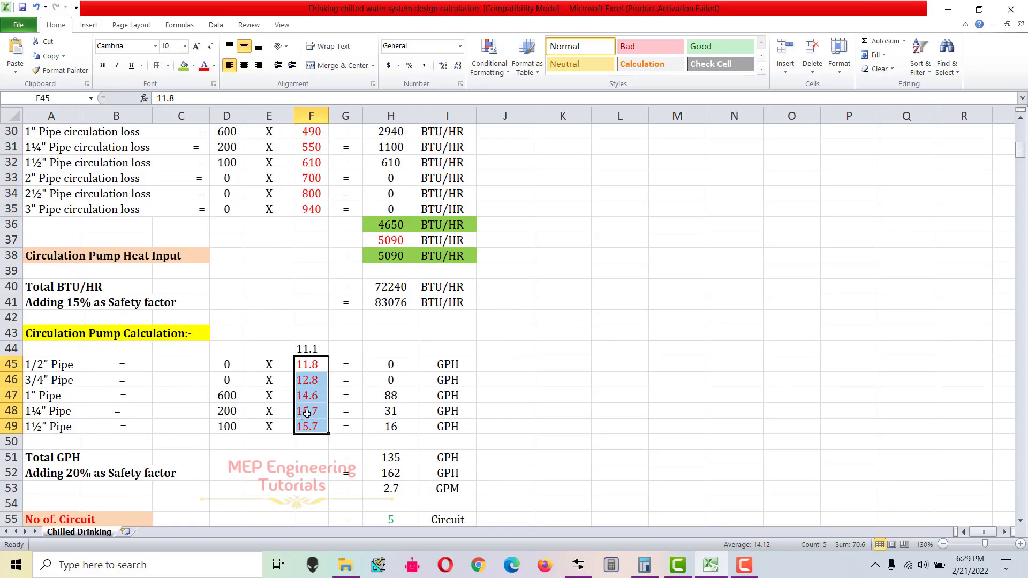
# Step: Set the room temperature to 80 F
pyautogui.scroll(10, 299, 419)
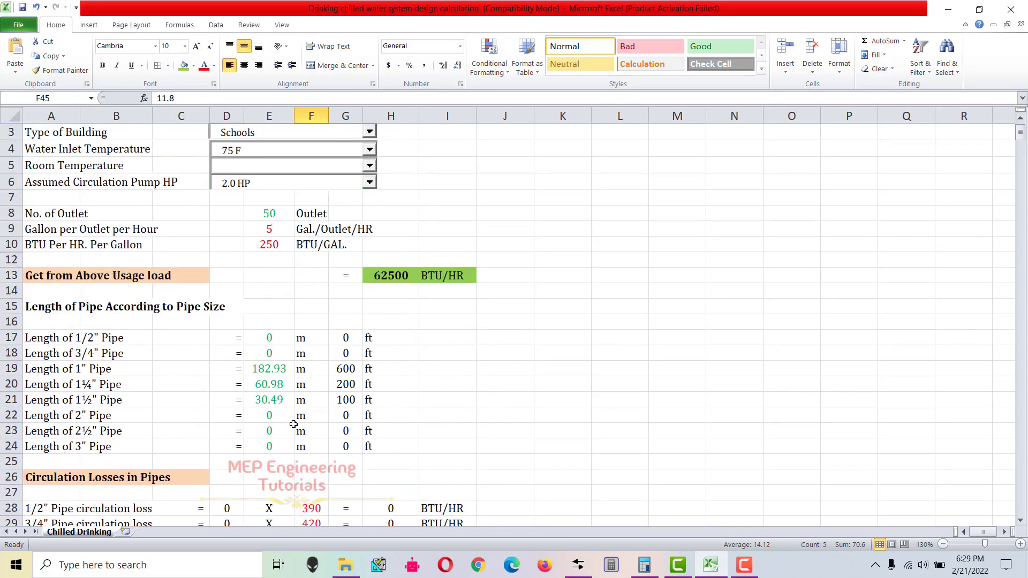
pyautogui.click(370, 201)
pyautogui.click(370, 201)
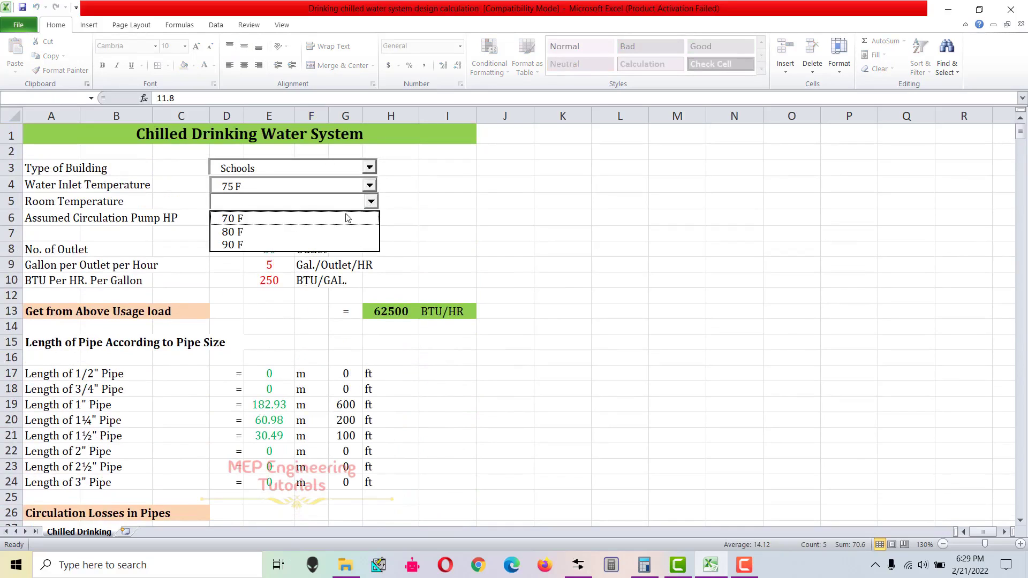
pyautogui.click(311, 235)
pyautogui.click(539, 274)
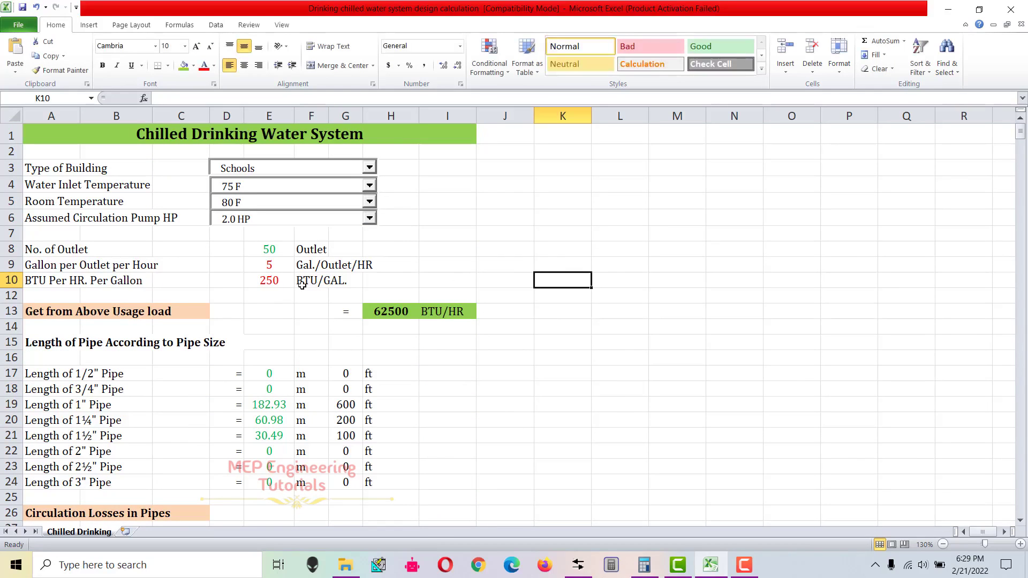
# Step: Choose 3/4 HP as the assumed circulation pump power and check the circulation pump heat input in rows 37 and 38
pyautogui.moveTo(30, 224); pyautogui.dragTo(394, 220)
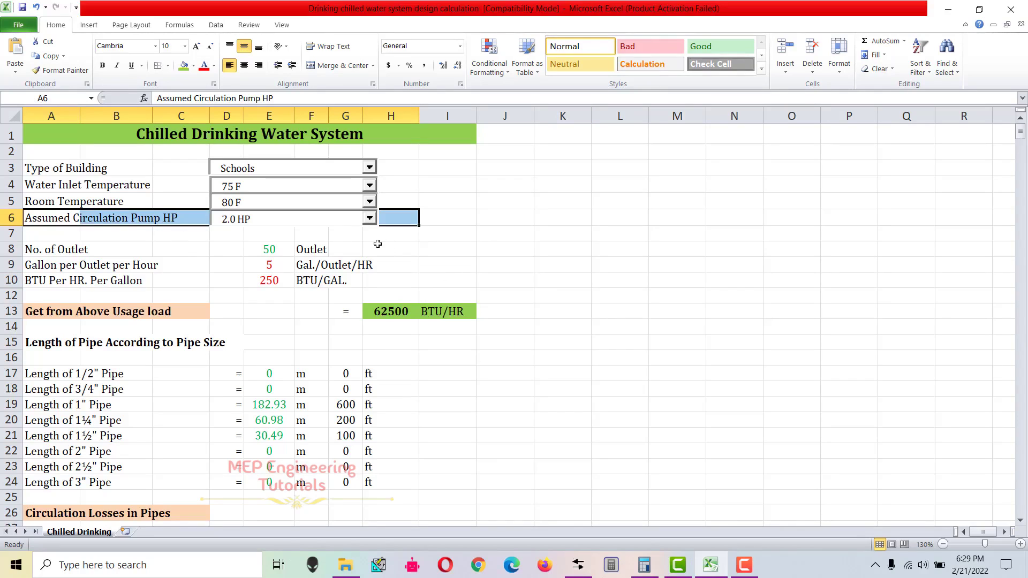
pyautogui.click(377, 265)
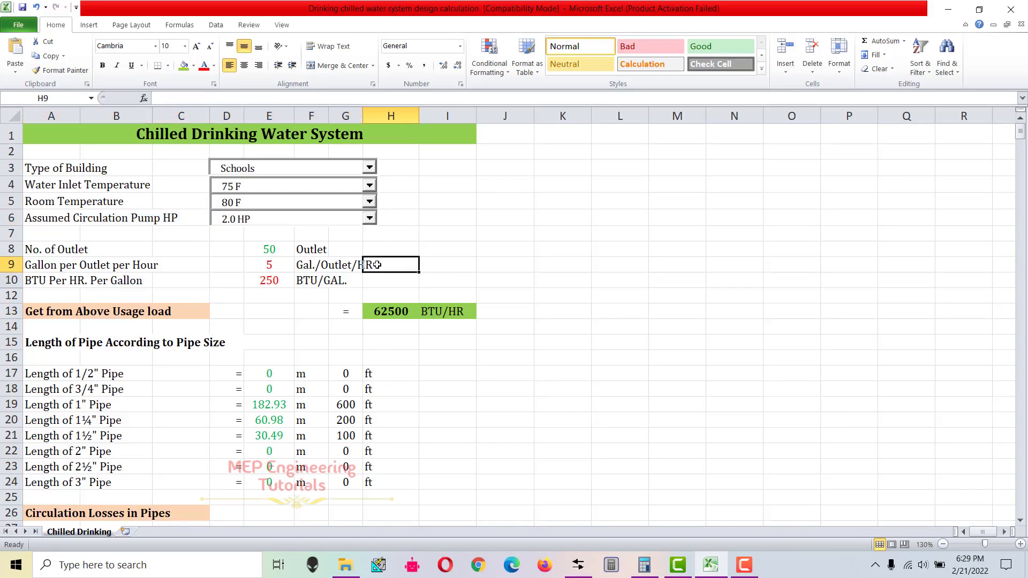
pyautogui.click(369, 218)
pyautogui.click(369, 220)
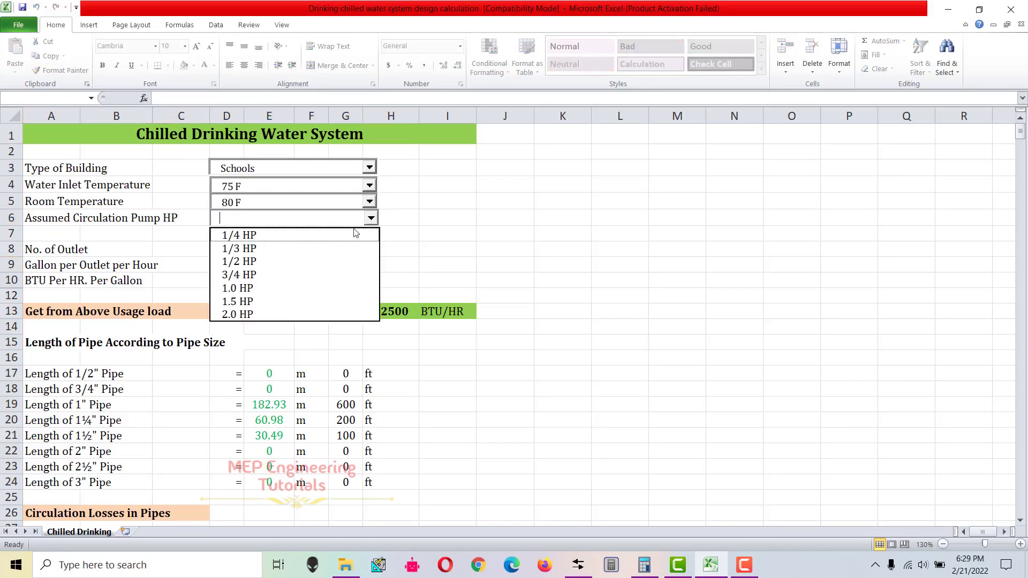
pyautogui.click(274, 275)
pyautogui.click(422, 360)
pyautogui.scroll(-6, 423, 364)
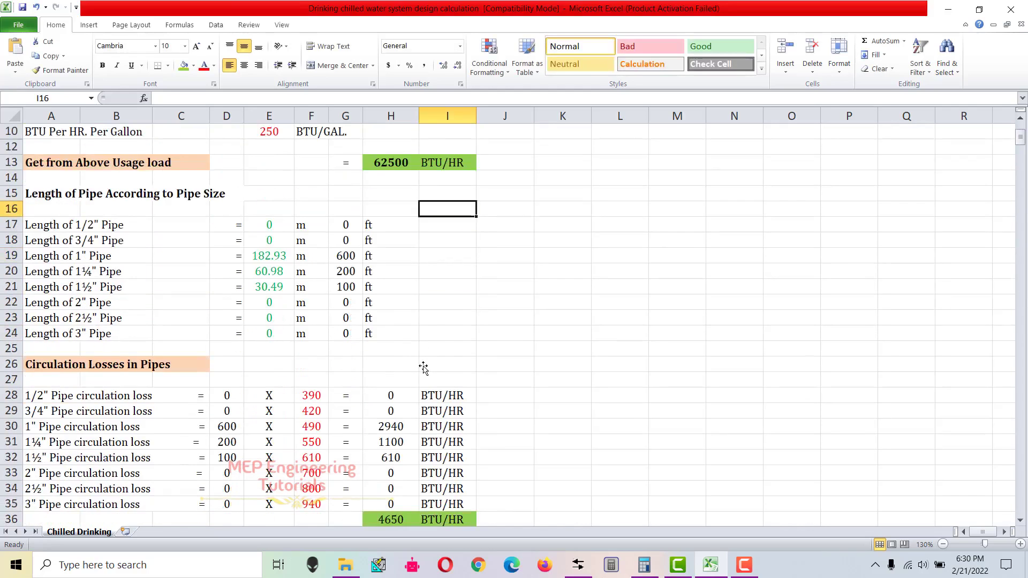
pyautogui.moveTo(83, 412); pyautogui.dragTo(448, 412)
pyautogui.click(421, 396)
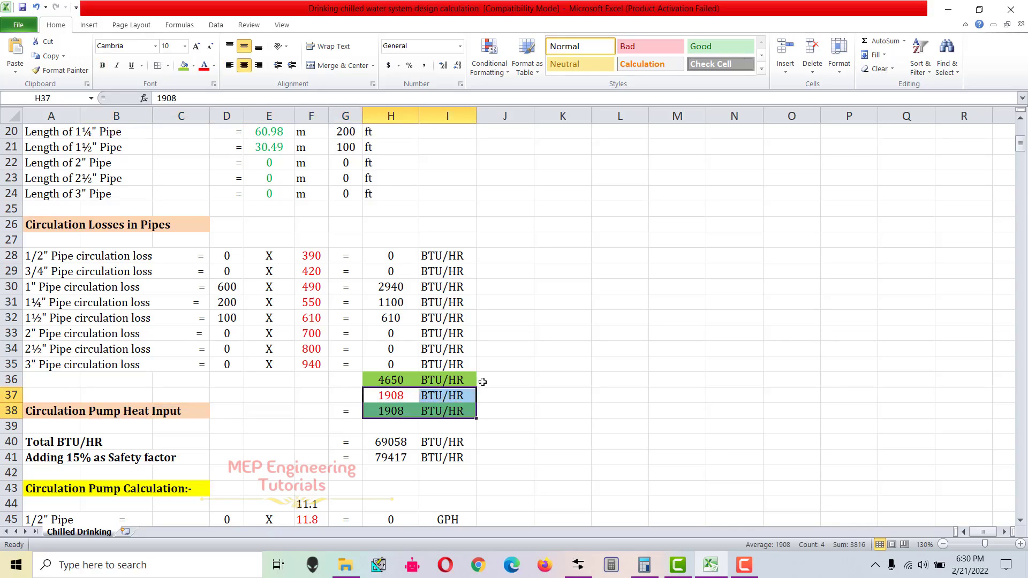
# Step: Change the assumed circulation pump power to 2.0 HP and compare the circulation pump heat input in rows 37 and 38
pyautogui.scroll(6, 484, 371)
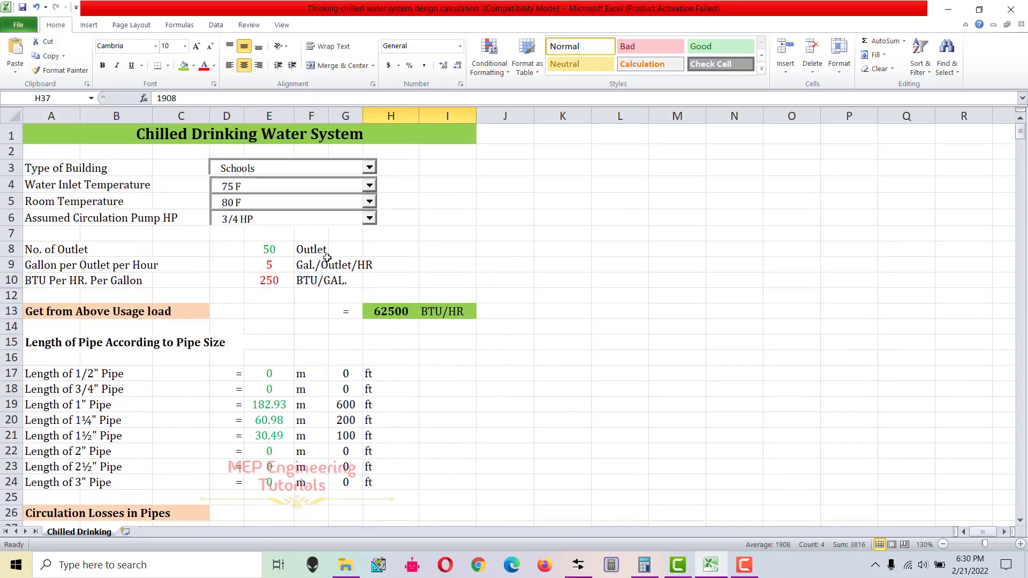
pyautogui.click(370, 219)
pyautogui.click(371, 219)
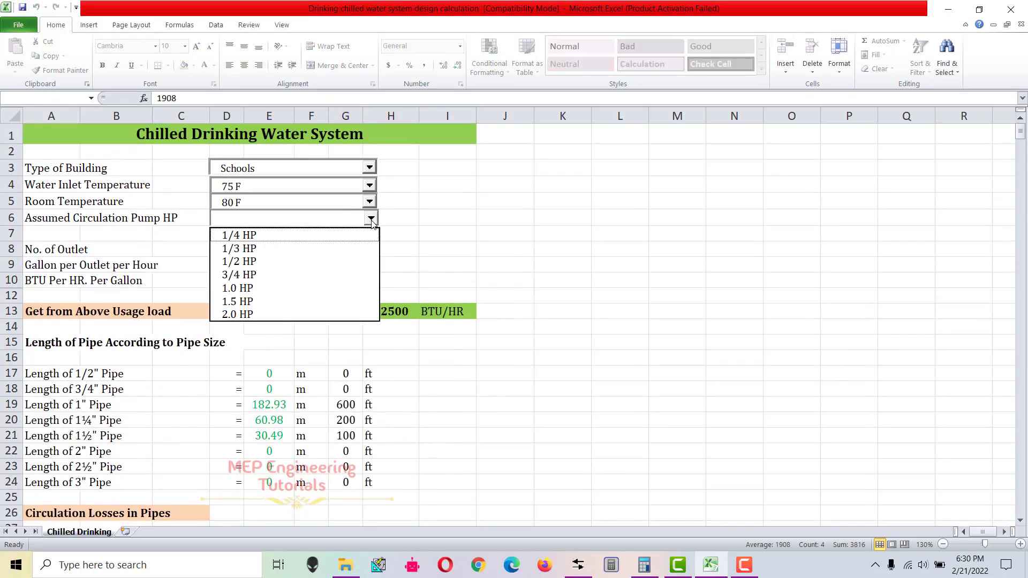
pyautogui.click(286, 314)
pyautogui.scroll(-2, 466, 414)
pyautogui.click(466, 413)
pyautogui.scroll(-4, 466, 414)
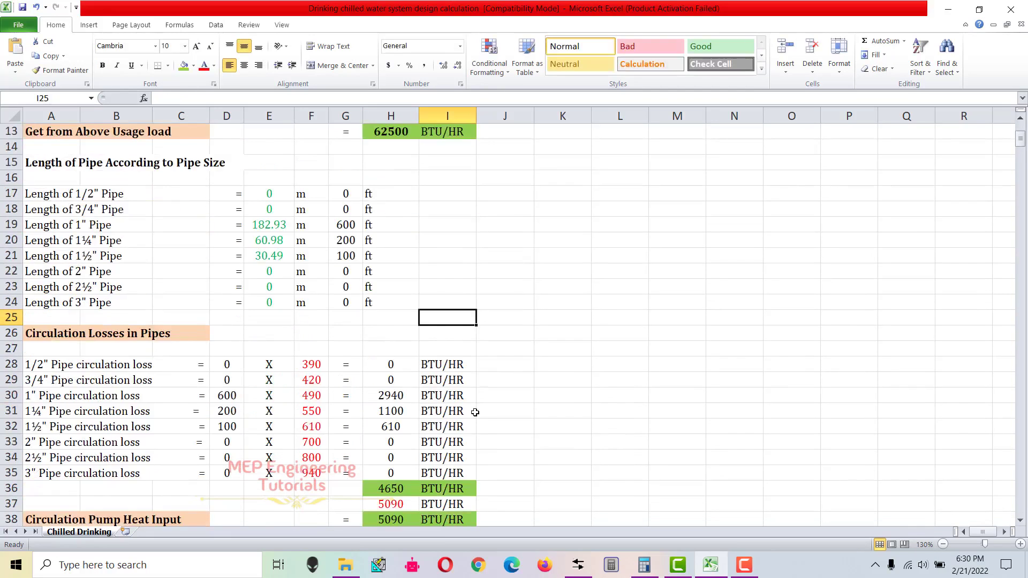
pyautogui.moveTo(360, 410); pyautogui.dragTo(435, 425)
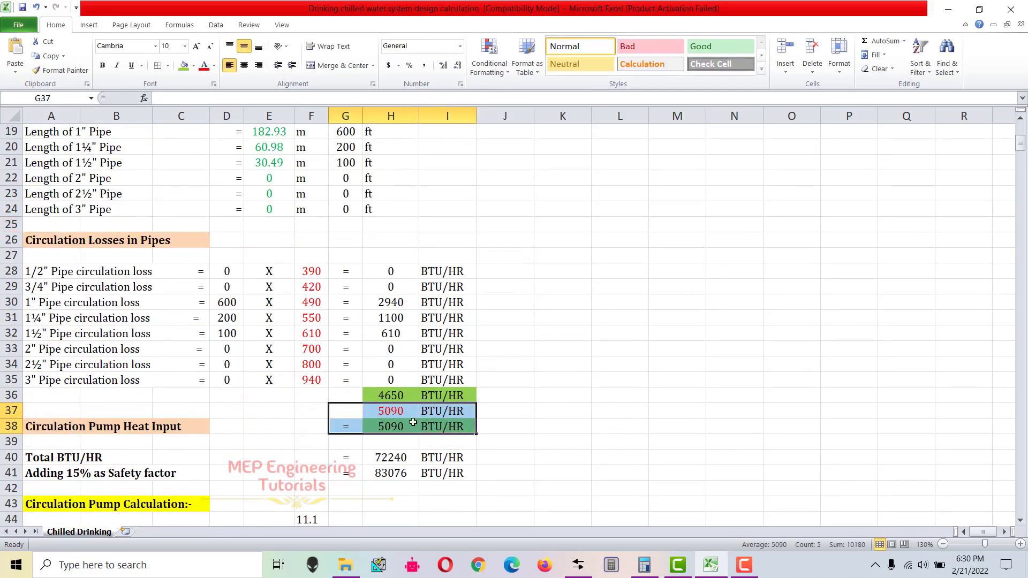
pyautogui.moveTo(52, 408); pyautogui.dragTo(435, 420)
# Step: Switch the assumed circulation pump power back to 3/4 HP
pyautogui.scroll(2, 436, 428)
pyautogui.scroll(4, 436, 428)
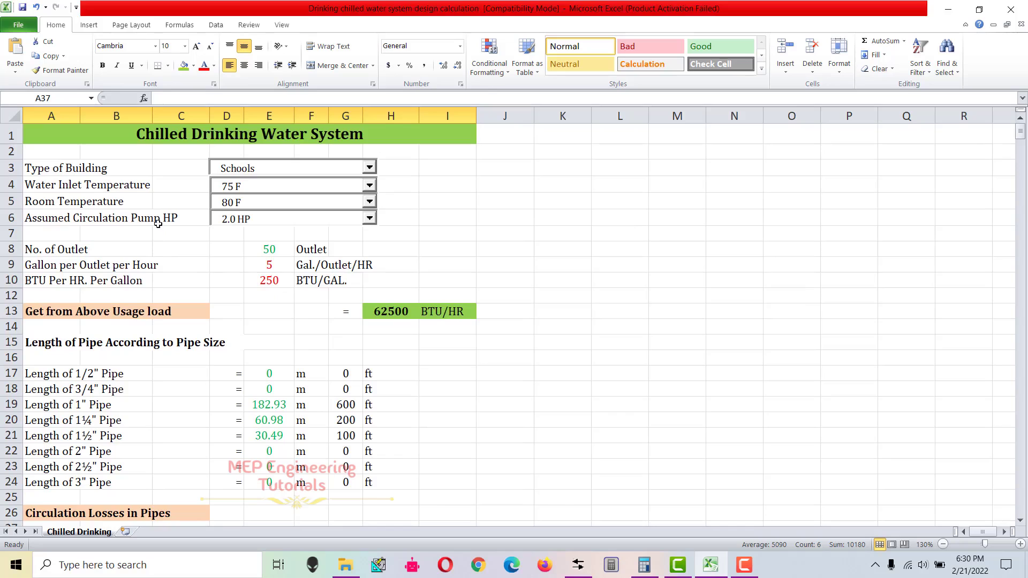
pyautogui.click(370, 219)
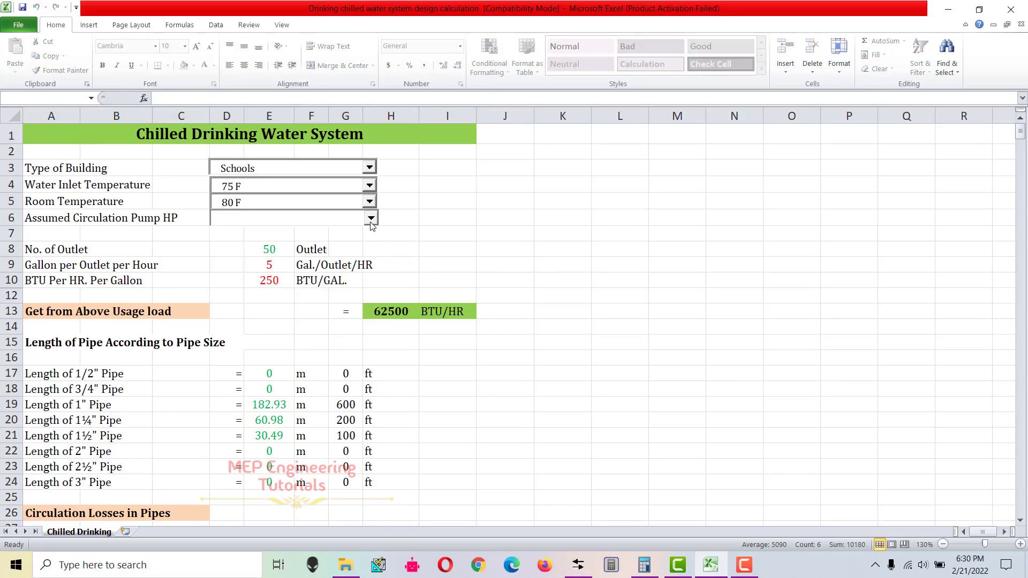
pyautogui.click(289, 275)
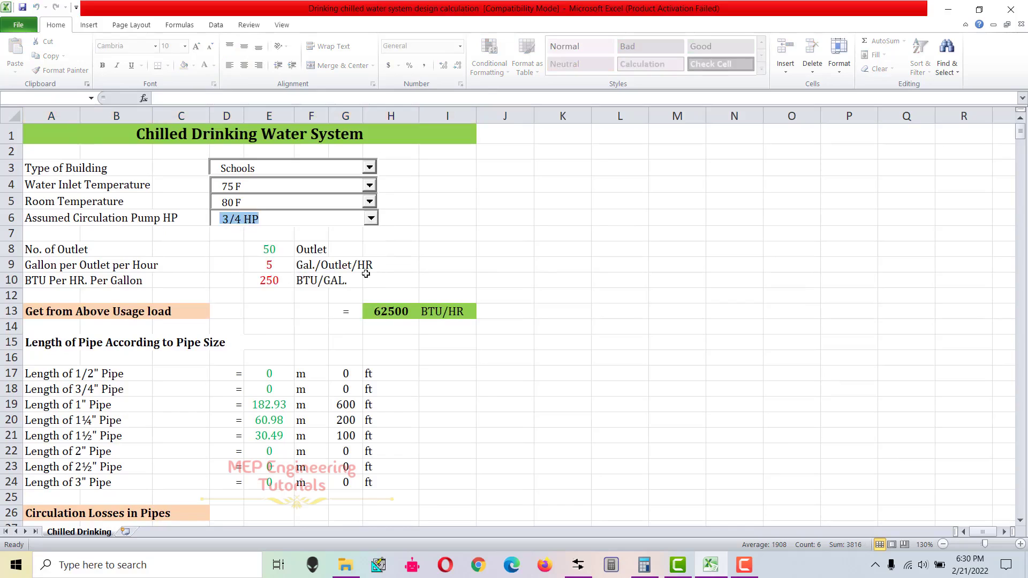
pyautogui.click(541, 266)
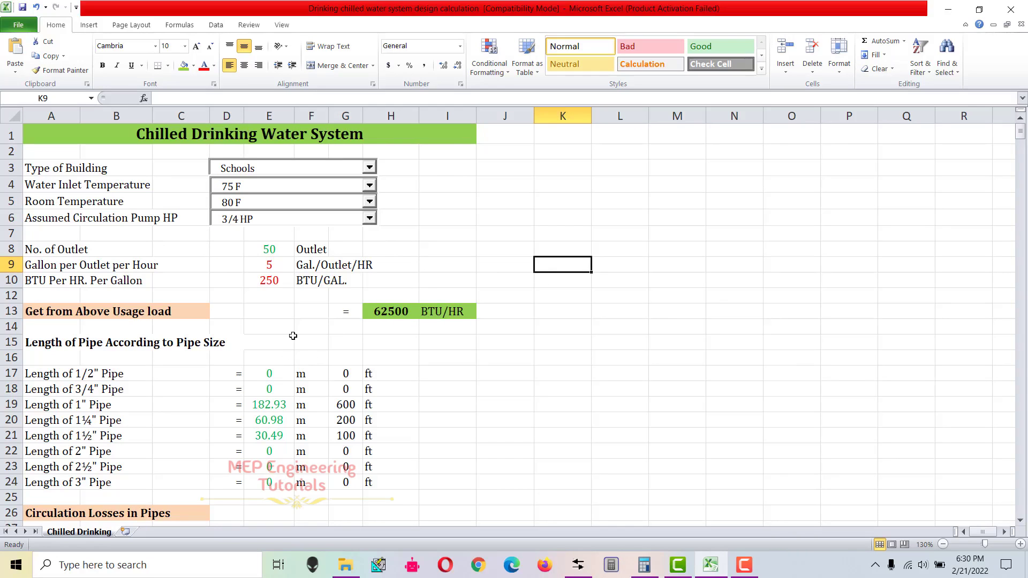
# Step: Set the number of outlets in cell E8 to 60
pyautogui.moveTo(46, 251); pyautogui.dragTo(378, 288)
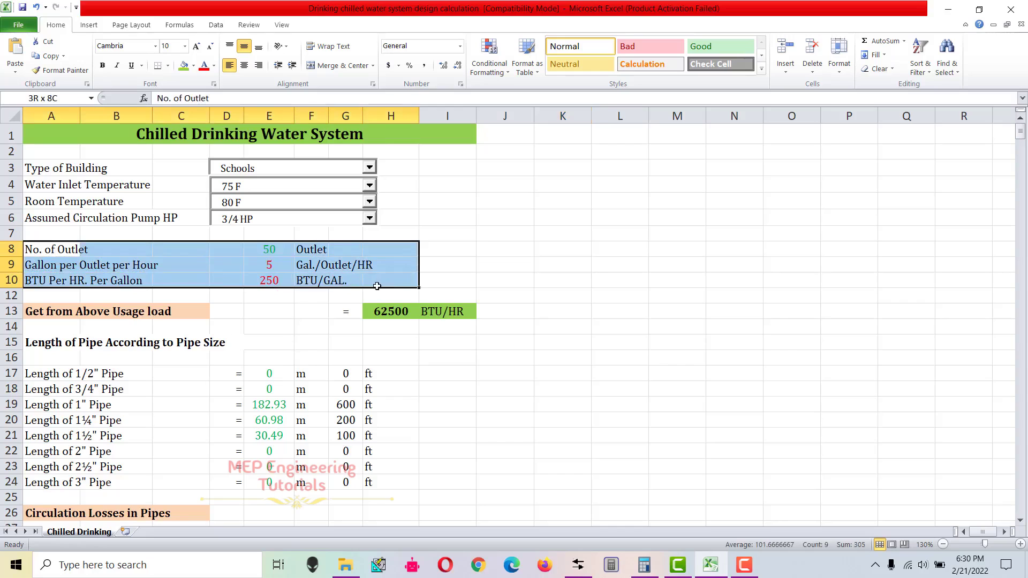
pyautogui.click(268, 251)
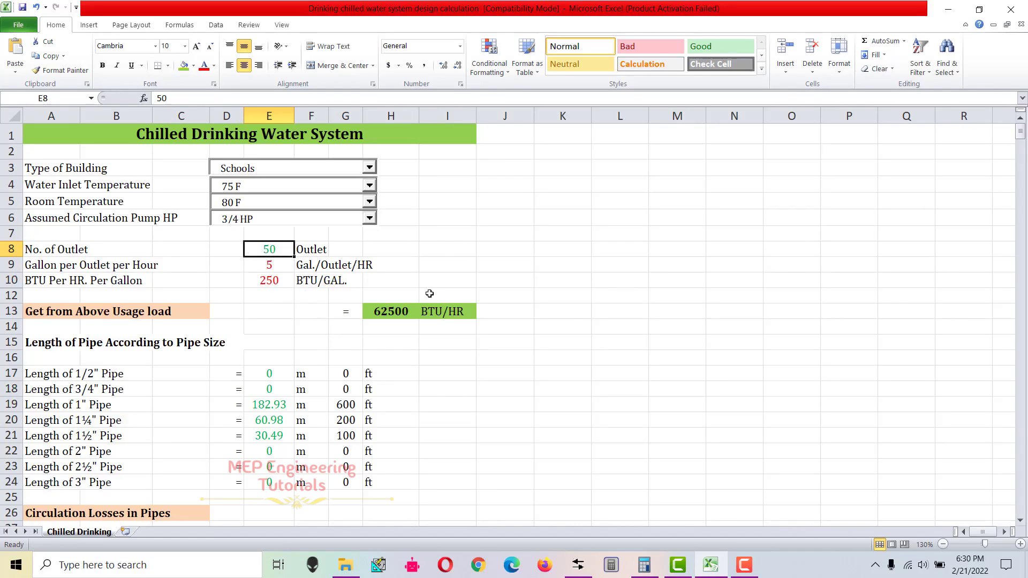
pyautogui.write('60')
pyautogui.press('Return')
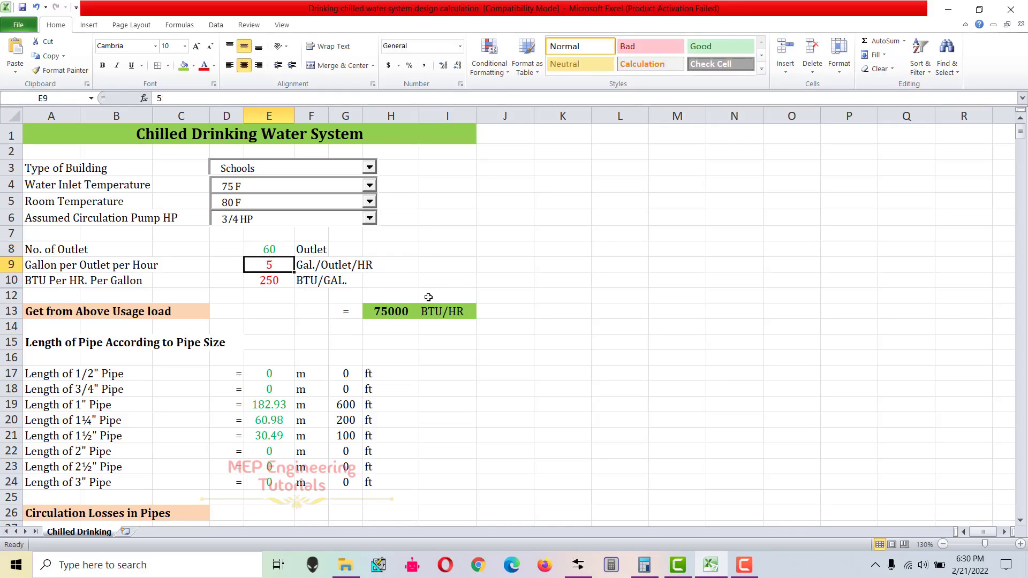
# Step: Review the usage load in row 13 together with its outlet, gallon and BTU inputs in cells E8:E10
pyautogui.moveTo(269, 265); pyautogui.dragTo(333, 279)
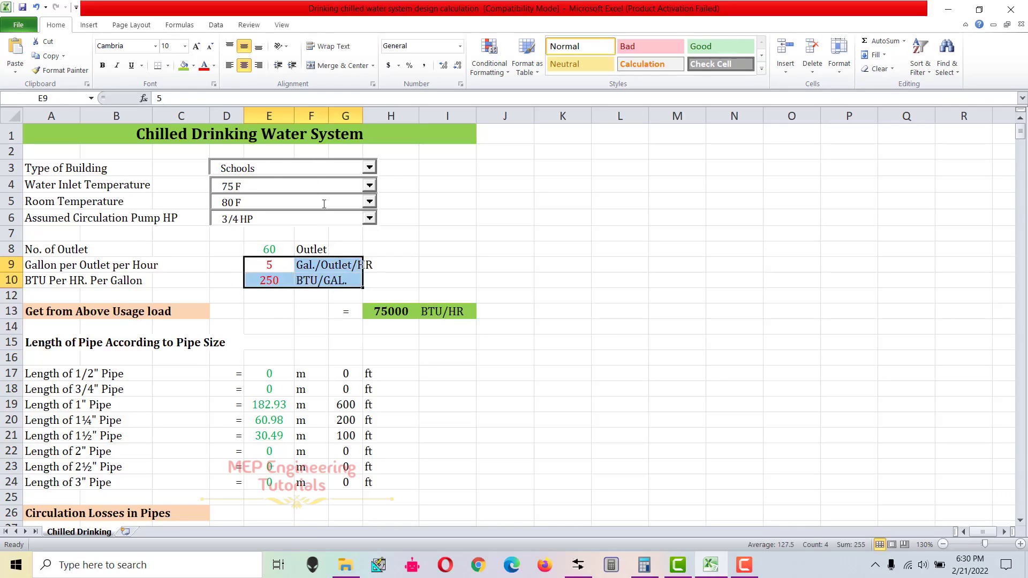
pyautogui.click(432, 314)
pyautogui.moveTo(37, 311); pyautogui.dragTo(450, 316)
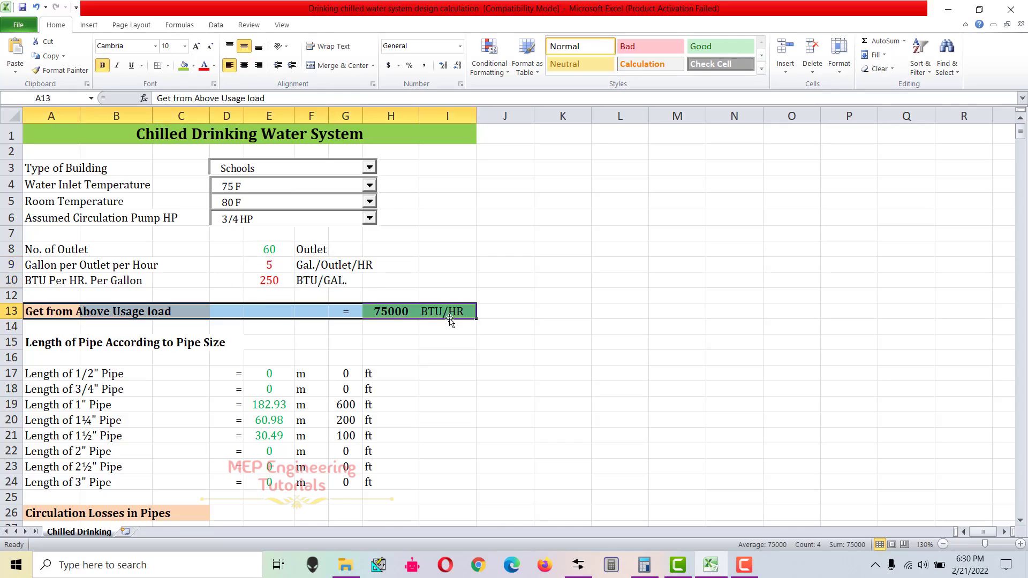
pyautogui.moveTo(48, 249); pyautogui.dragTo(365, 266)
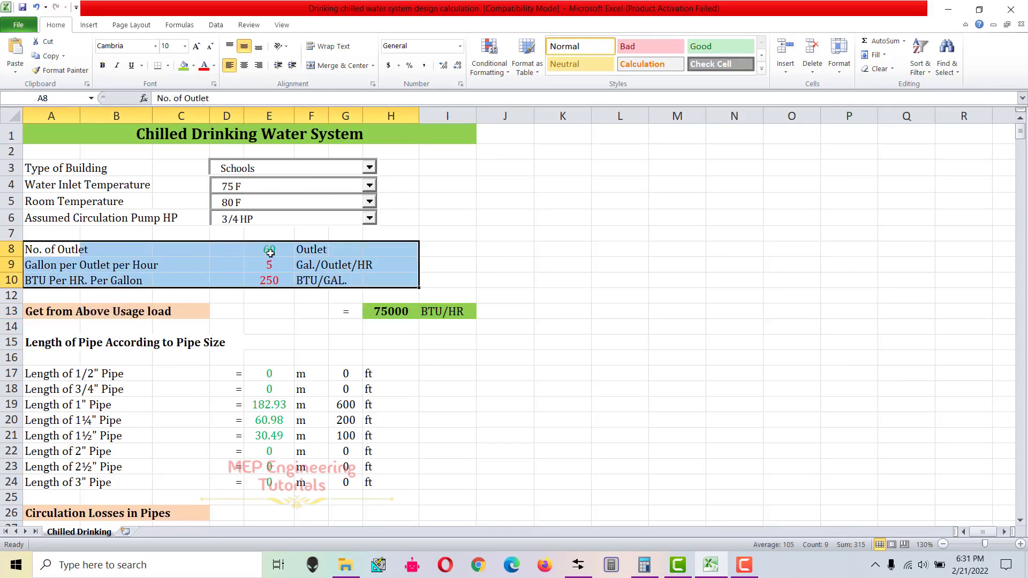
pyautogui.moveTo(270, 249); pyautogui.dragTo(270, 279)
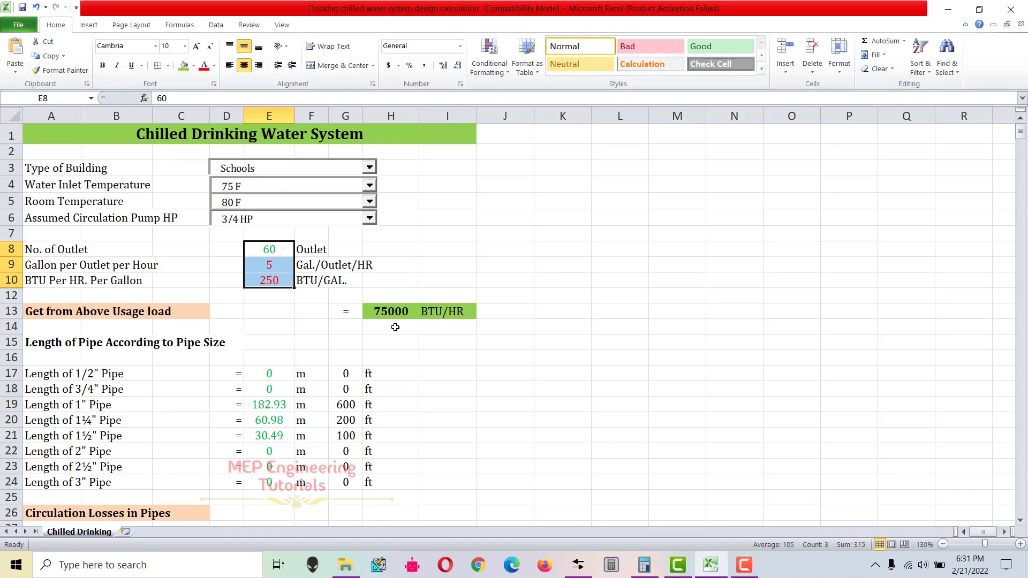
# Step: Review the Circulation Losses in Pipes section in rows 26 to 36
pyautogui.scroll(-1, 395, 327)
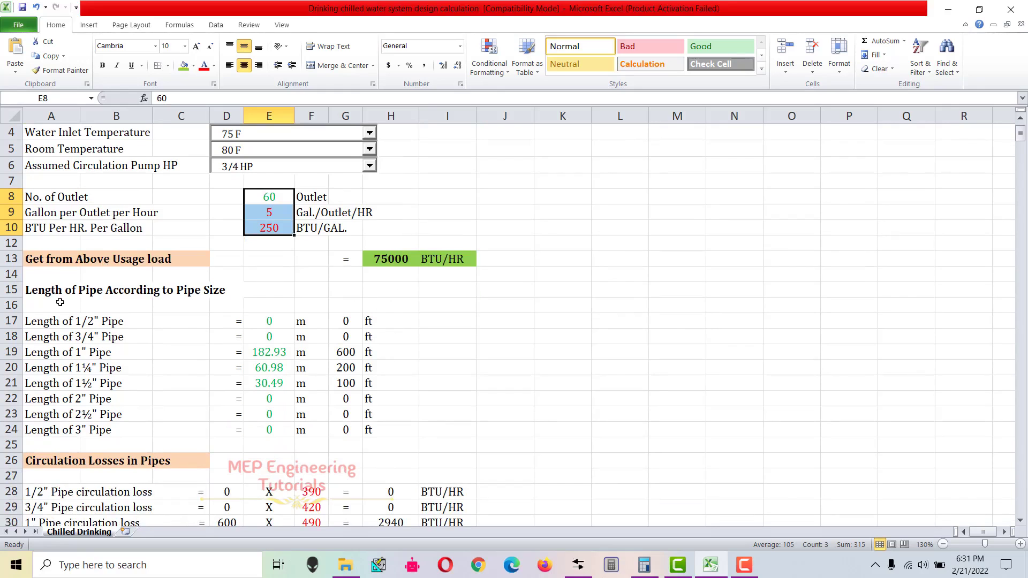
pyautogui.scroll(-1, 70, 311)
pyautogui.scroll(-1, 255, 316)
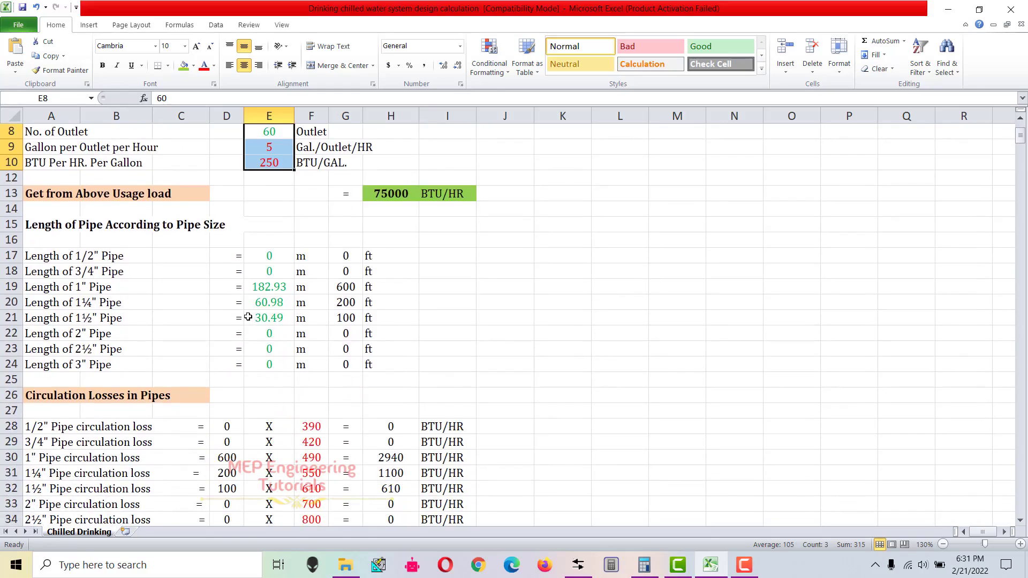
pyautogui.scroll(-2, 123, 336)
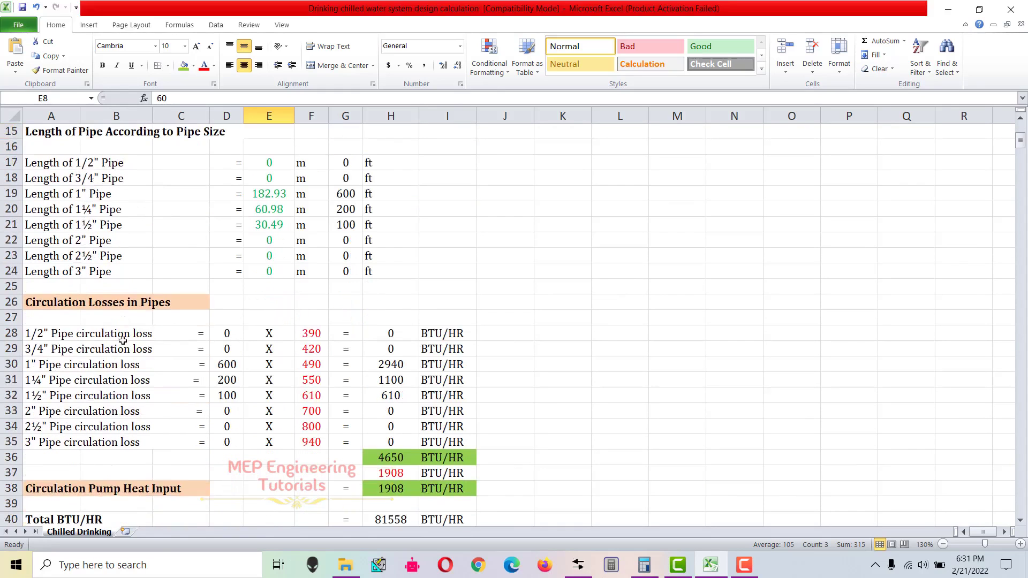
pyautogui.moveTo(47, 308); pyautogui.dragTo(458, 459)
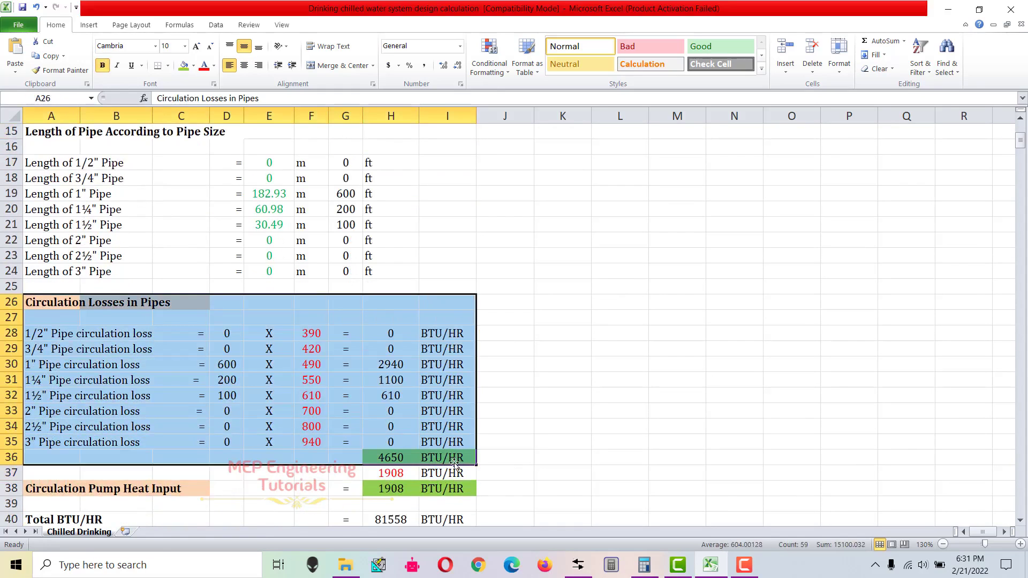
# Step: Examine the pipe length section in rows 15 to 24, covering the 1/2" to 3" pipe sizes
pyautogui.scroll(3, 154, 321)
pyautogui.moveTo(41, 244); pyautogui.dragTo(382, 380)
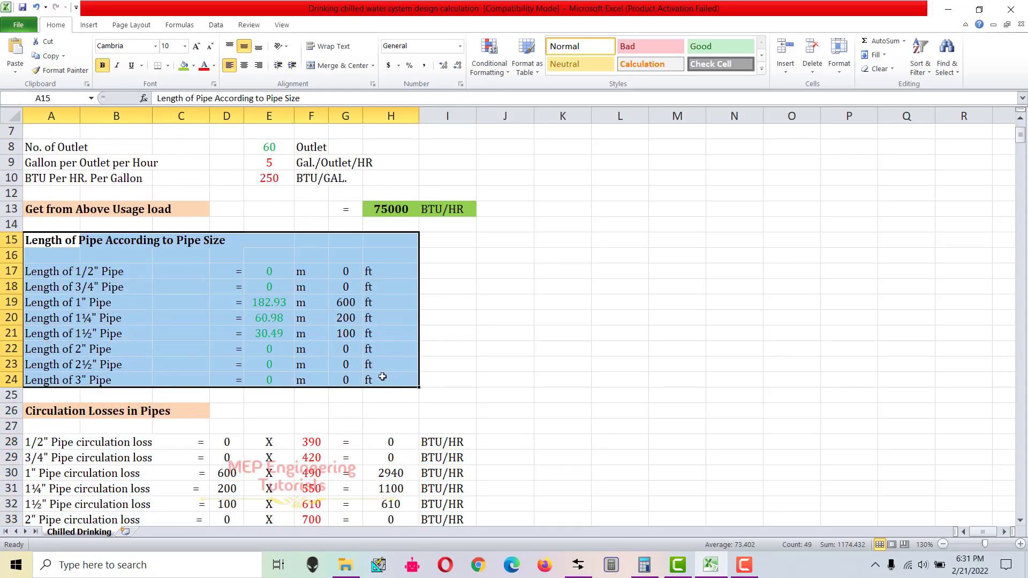
pyautogui.click(176, 300)
pyautogui.moveTo(48, 270); pyautogui.dragTo(51, 383)
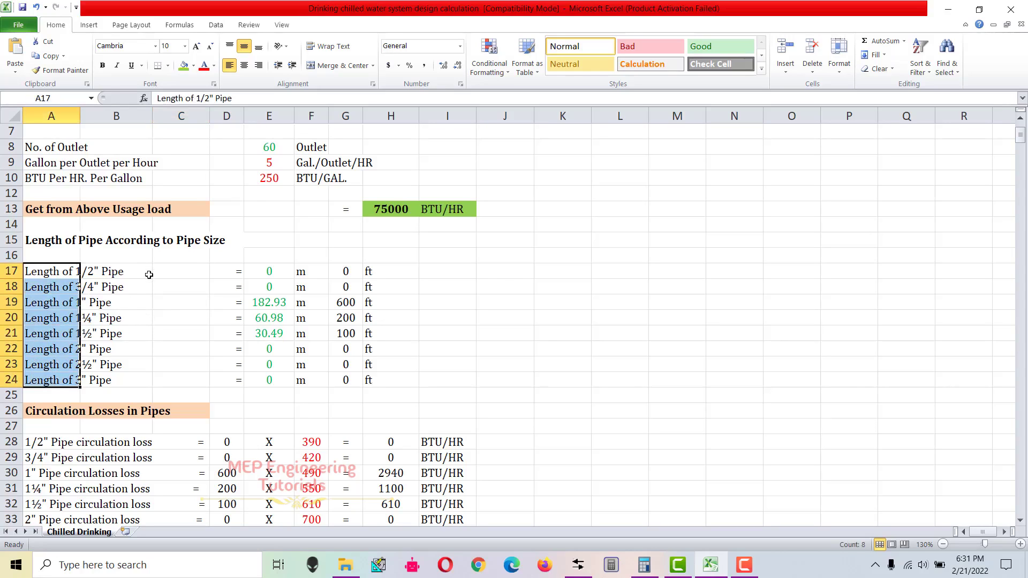
pyautogui.scroll(2, 303, 358)
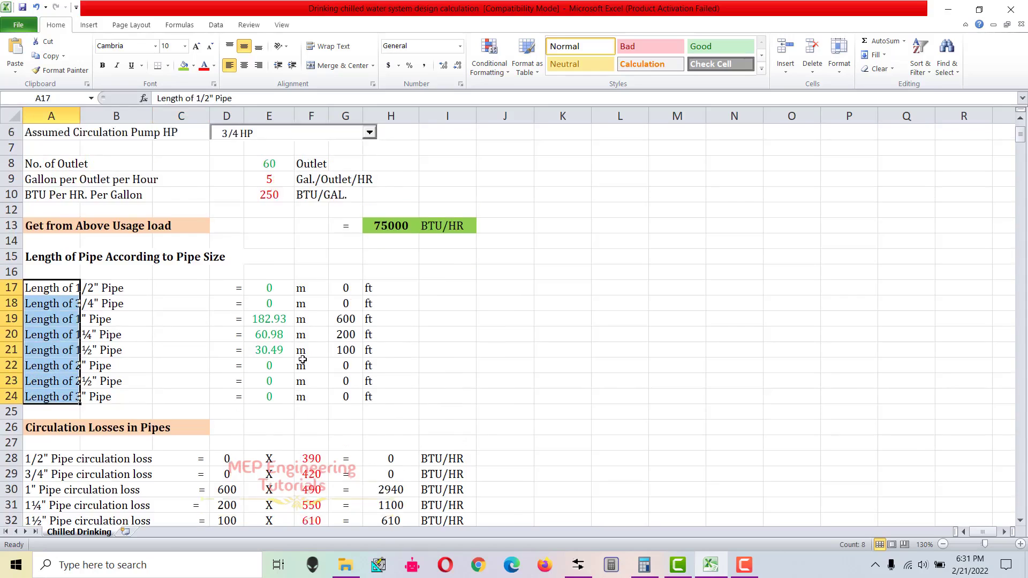
# Step: Review the metre lengths for the 1/2" to 3" pipes in cells E17:E24
pyautogui.moveTo(270, 354); pyautogui.dragTo(271, 458)
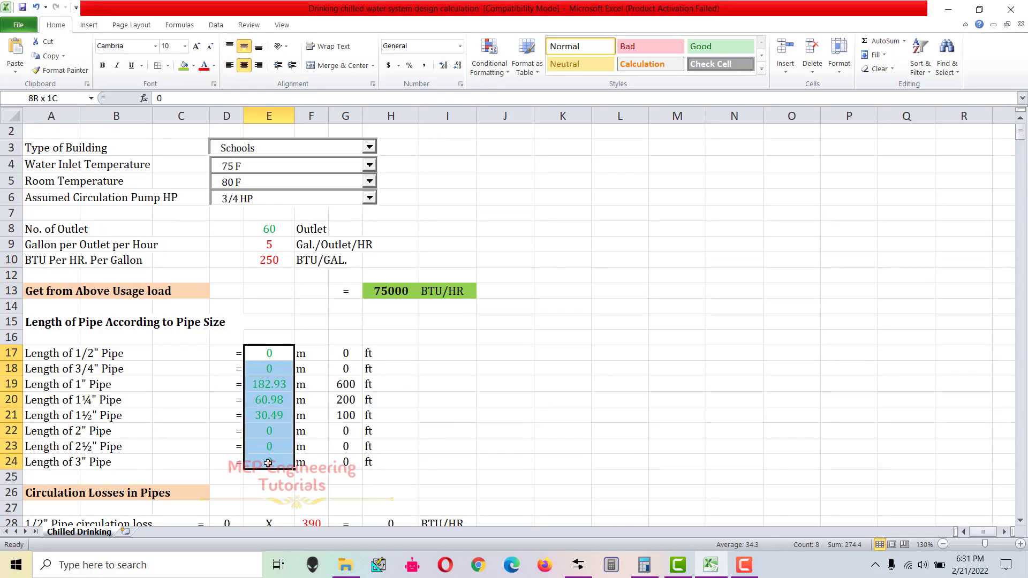
pyautogui.scroll(-1, 375, 391)
pyautogui.click(322, 345)
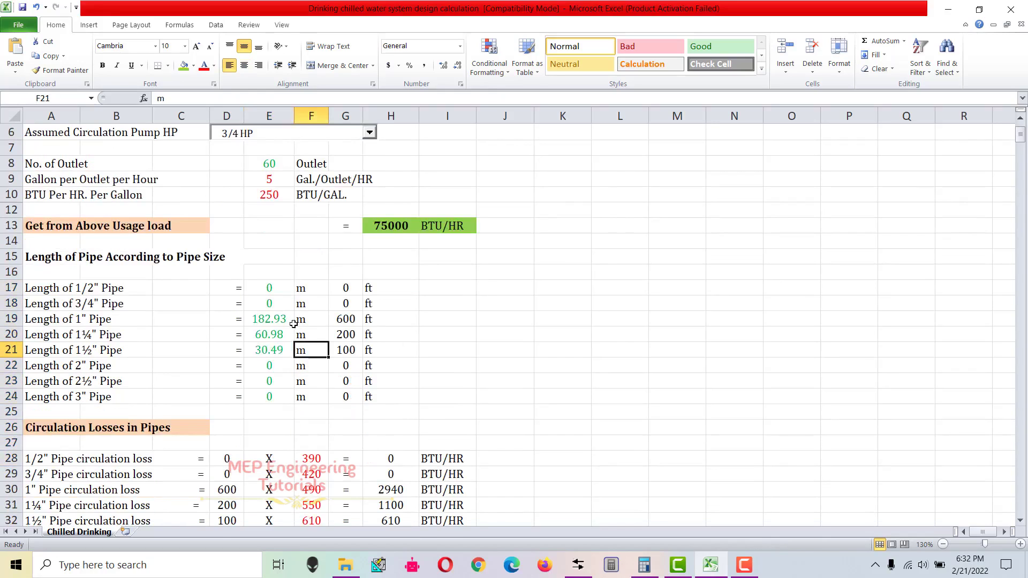
pyautogui.moveTo(264, 290); pyautogui.dragTo(262, 391)
pyautogui.moveTo(267, 288); pyautogui.dragTo(272, 400)
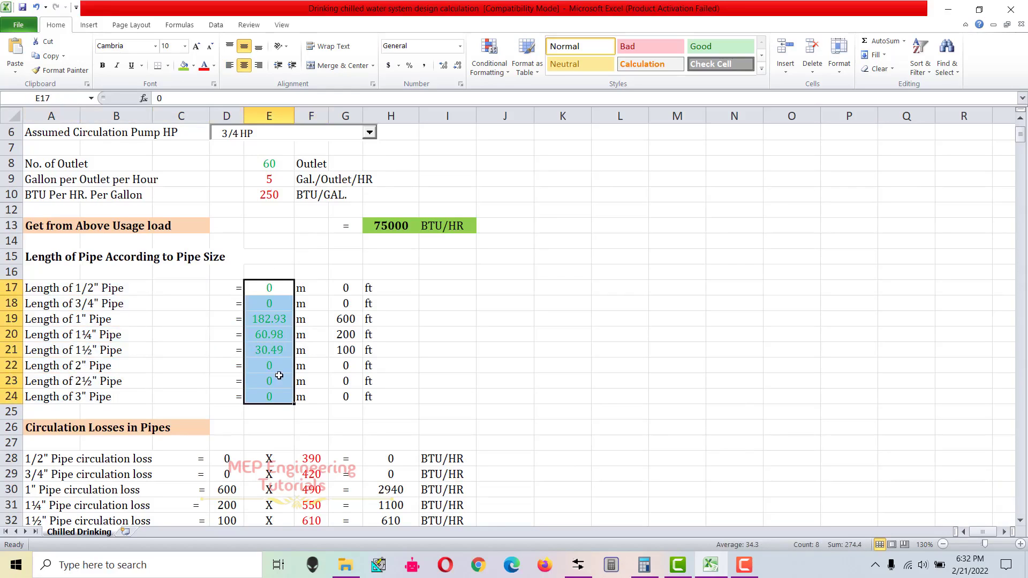
# Step: Check the metre-to-feet conversion of the 1" pipe length in E19 and G19, and review the feet lengths down to G24
pyautogui.click(343, 324)
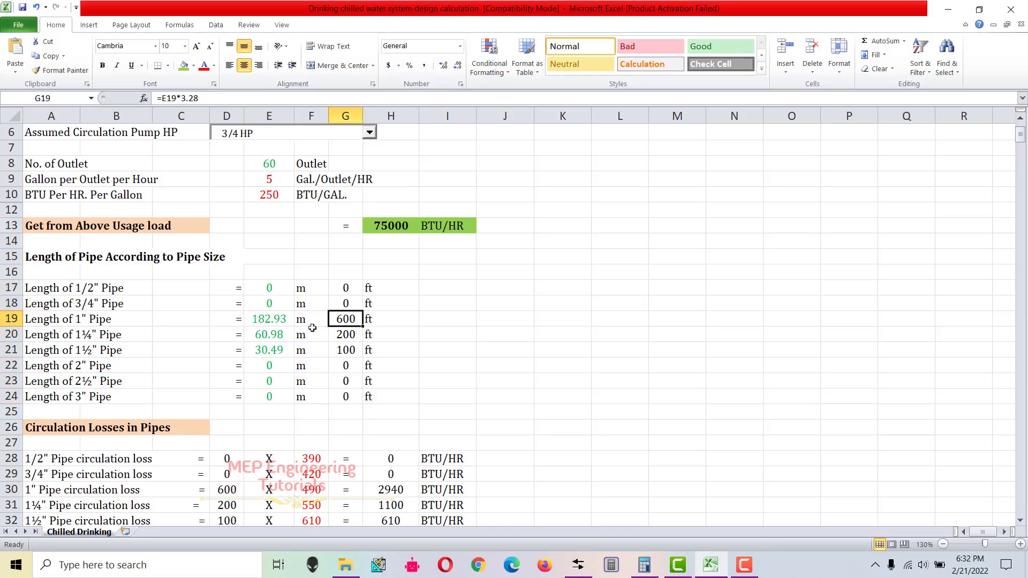
pyautogui.click(273, 321)
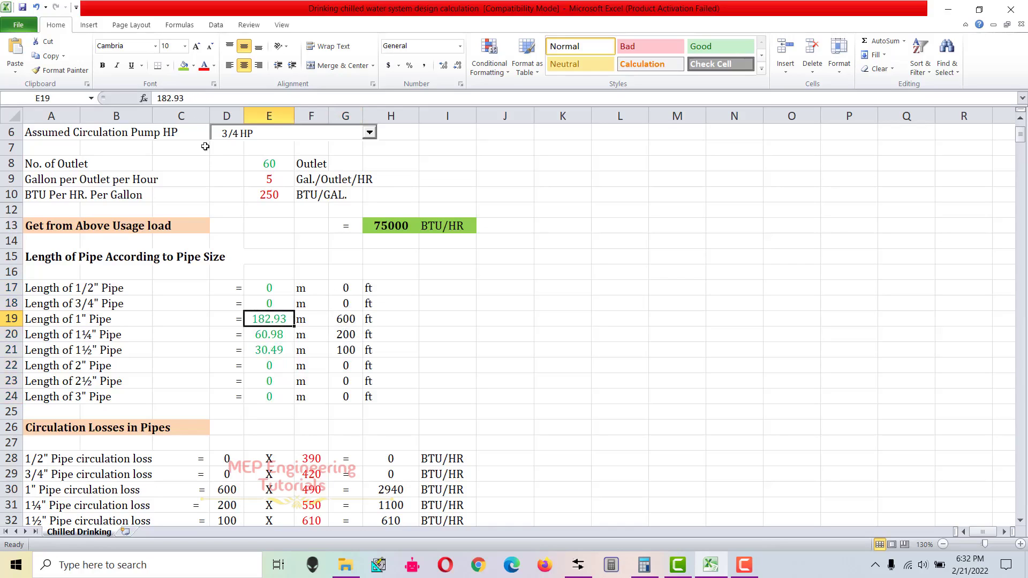
pyautogui.click(350, 321)
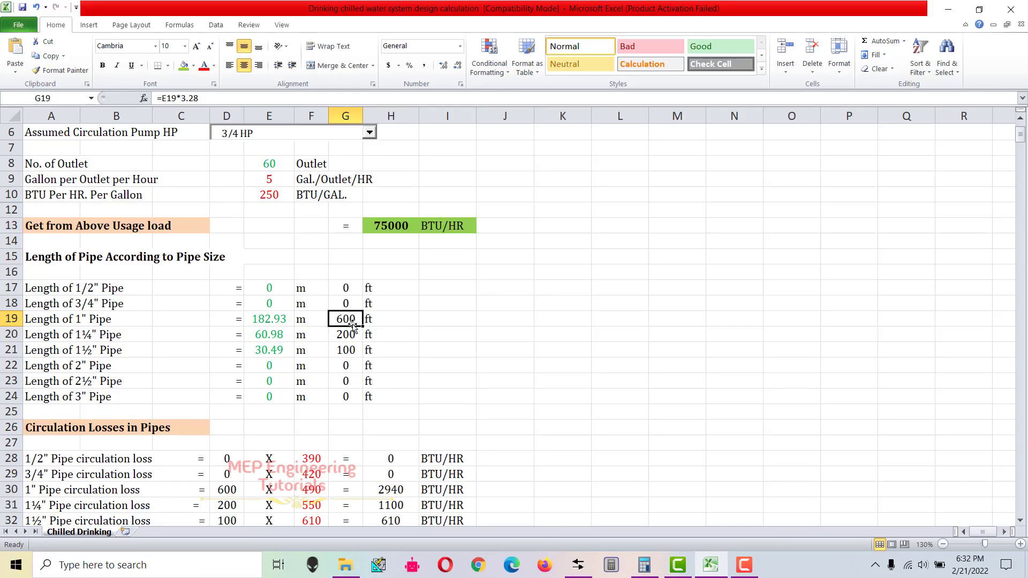
pyautogui.scroll(-2, 371, 350)
pyautogui.moveTo(345, 240); pyautogui.dragTo(346, 320)
# Step: Review the Circulation Losses in Pipes section in A26:I35, comparing its lengths in column D with the feet lengths in G17:G24
pyautogui.scroll(-2, 243, 358)
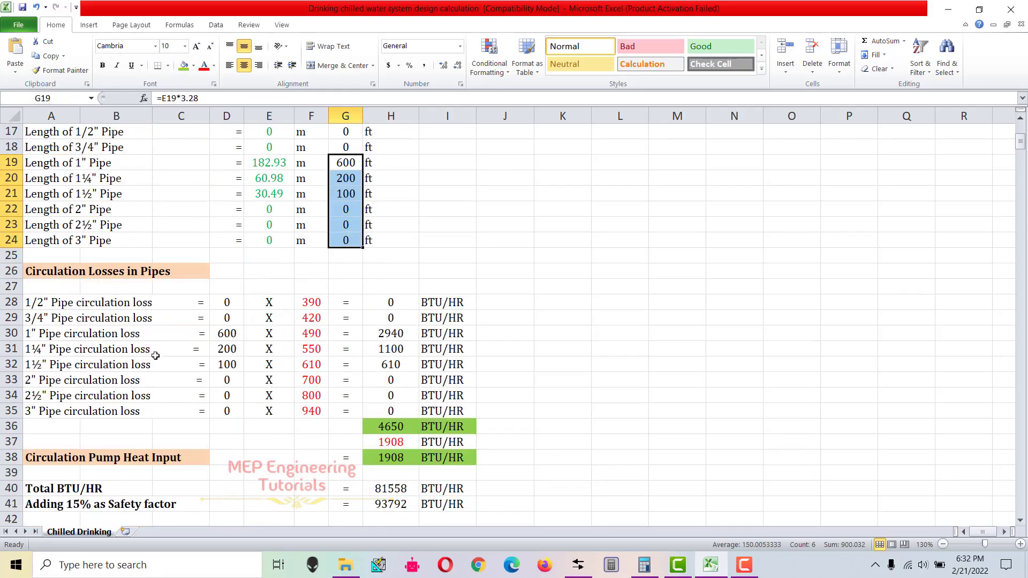
pyautogui.moveTo(38, 273); pyautogui.dragTo(444, 411)
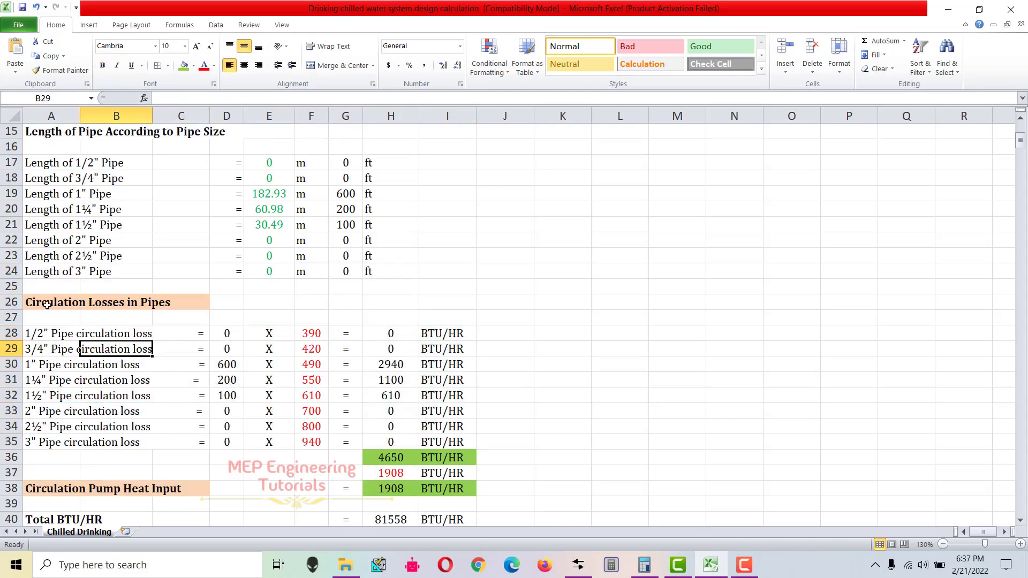
pyautogui.moveTo(47, 303); pyautogui.dragTo(449, 441)
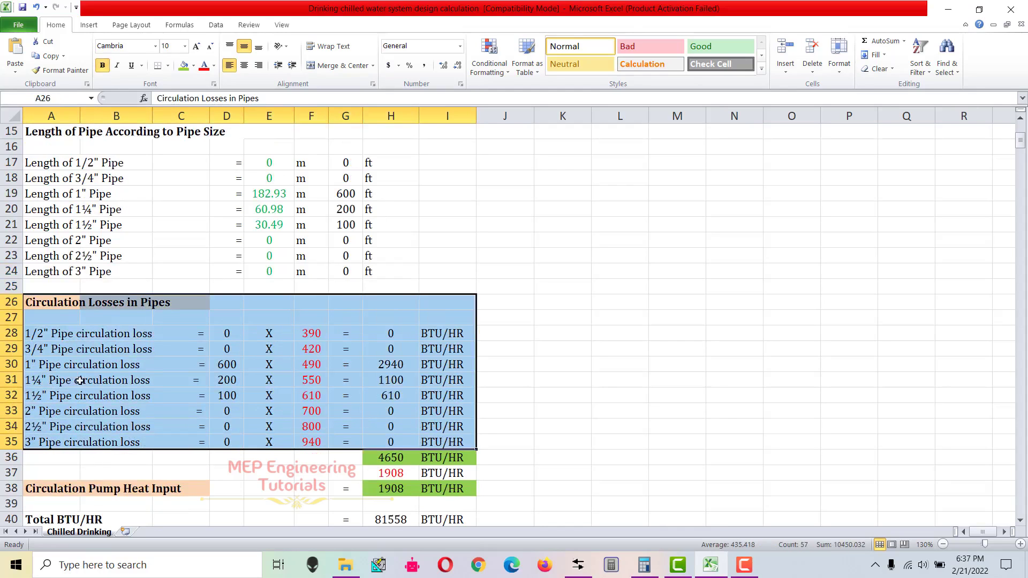
pyautogui.click(146, 377)
pyautogui.moveTo(229, 335); pyautogui.dragTo(239, 444)
pyautogui.moveTo(341, 164); pyautogui.dragTo(345, 271)
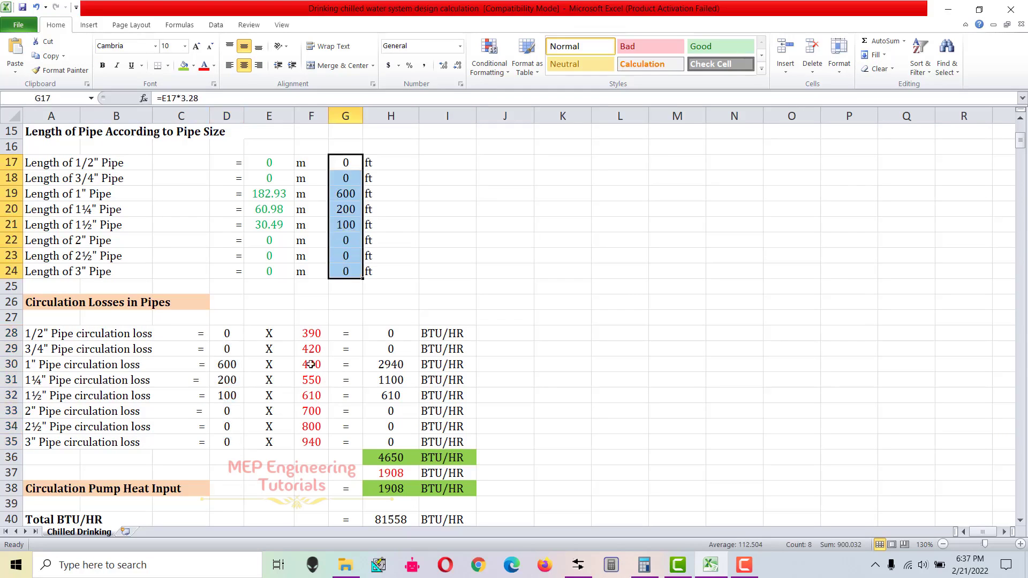
# Step: Examine the loss factors in F28:F35 together with the Room Temperature options, leaving the room temperature at 80 F
pyautogui.moveTo(314, 335); pyautogui.dragTo(317, 445)
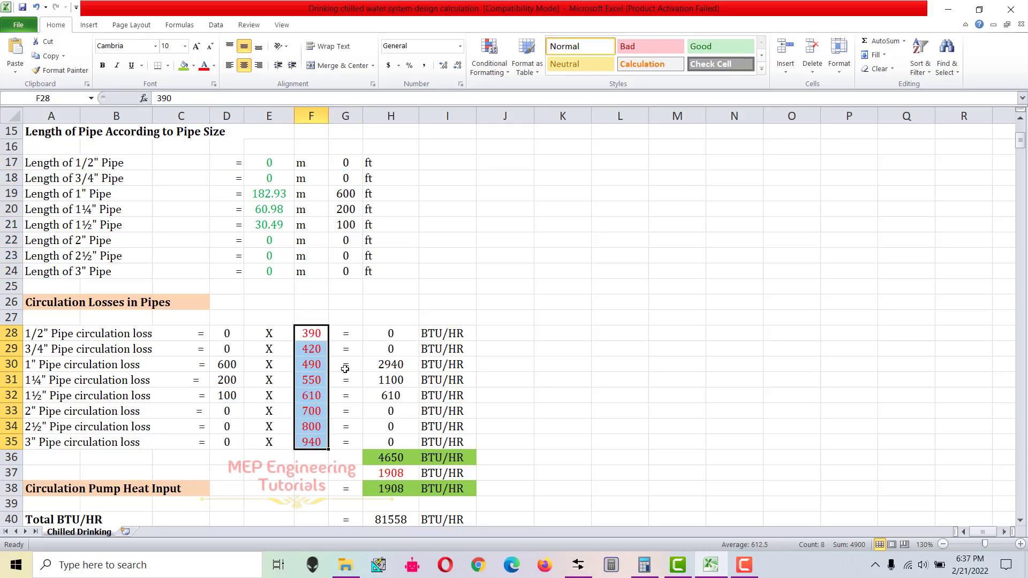
pyautogui.scroll(5, 304, 370)
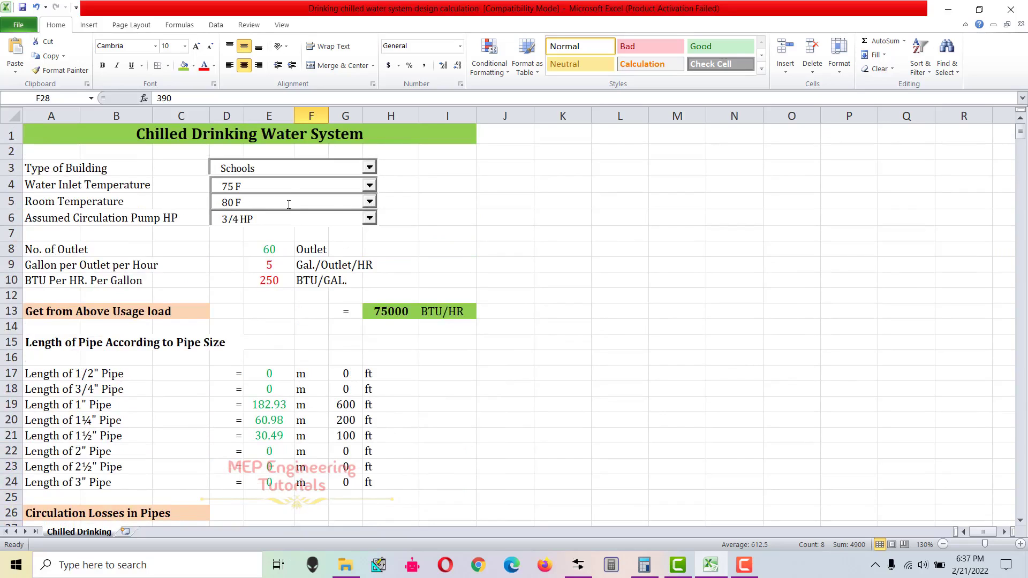
pyautogui.click(373, 204)
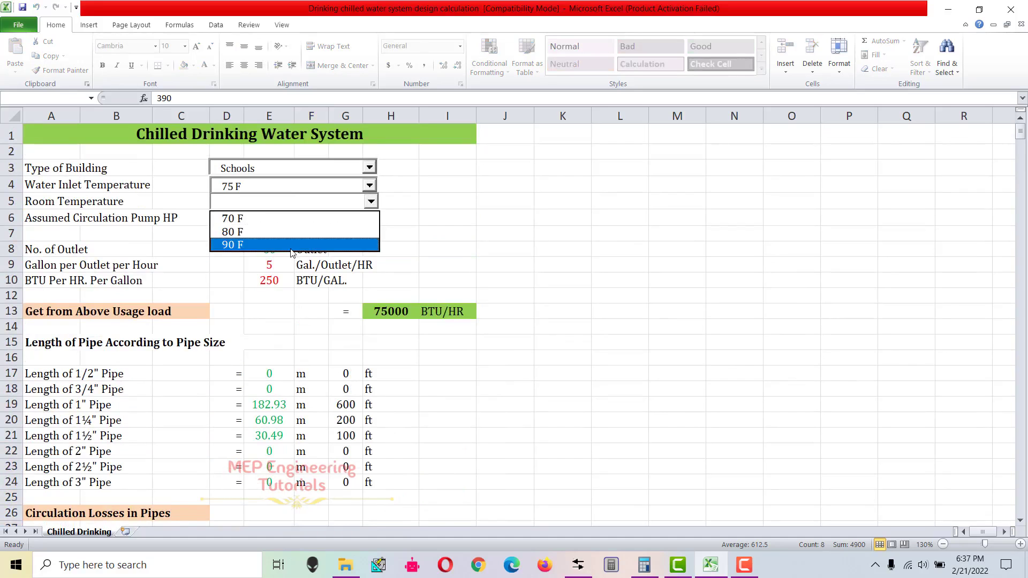
pyautogui.scroll(-5, 429, 448)
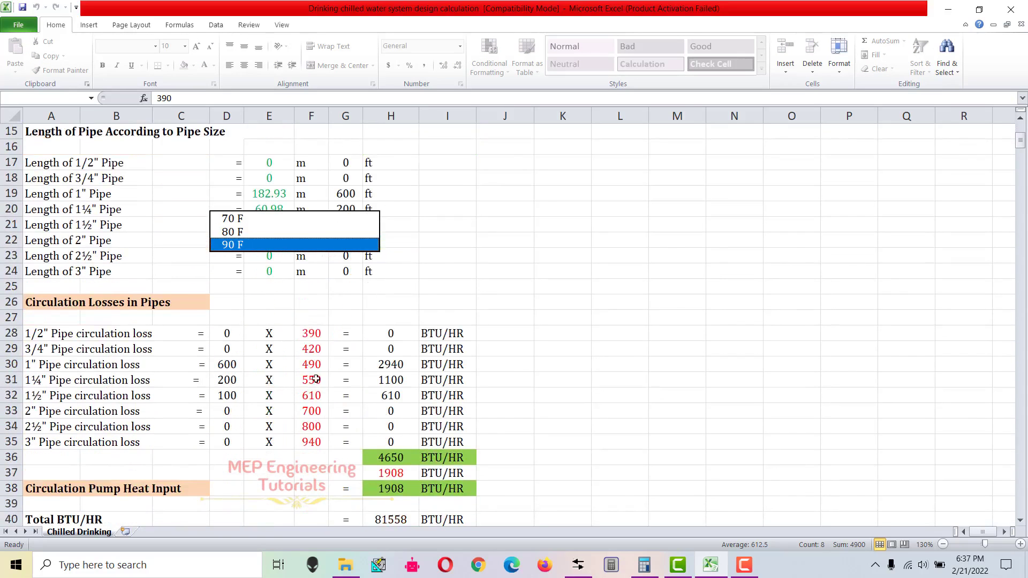
pyautogui.scroll(2, 482, 336)
pyautogui.scroll(3, 482, 336)
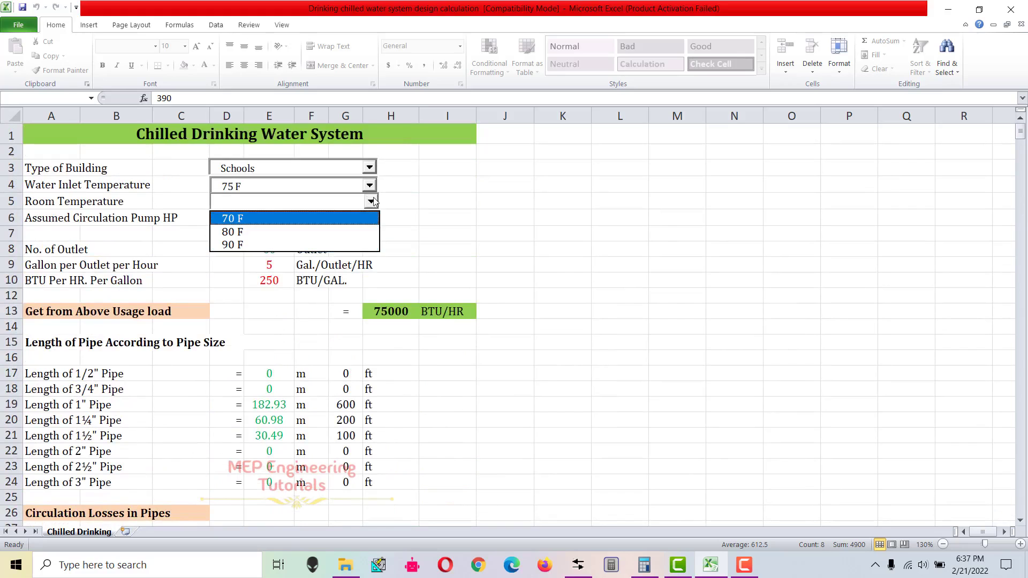
pyautogui.click(315, 232)
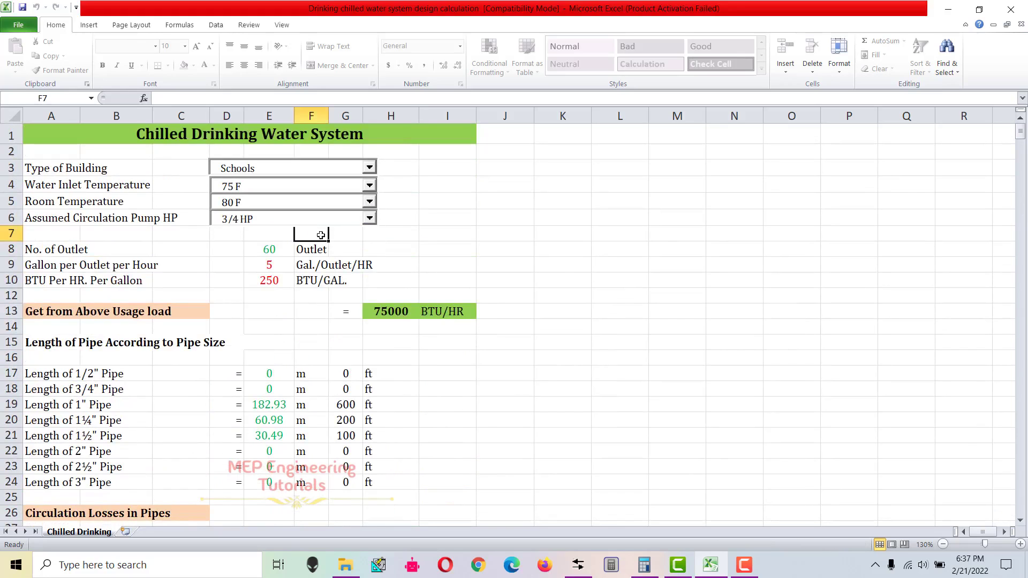
pyautogui.click(608, 375)
# Step: Review the circulation loss factors for all pipe sizes in cells F28:F35
pyautogui.scroll(-5, 601, 401)
pyautogui.moveTo(311, 321); pyautogui.dragTo(311, 454)
pyautogui.click(233, 347)
pyautogui.click(302, 337)
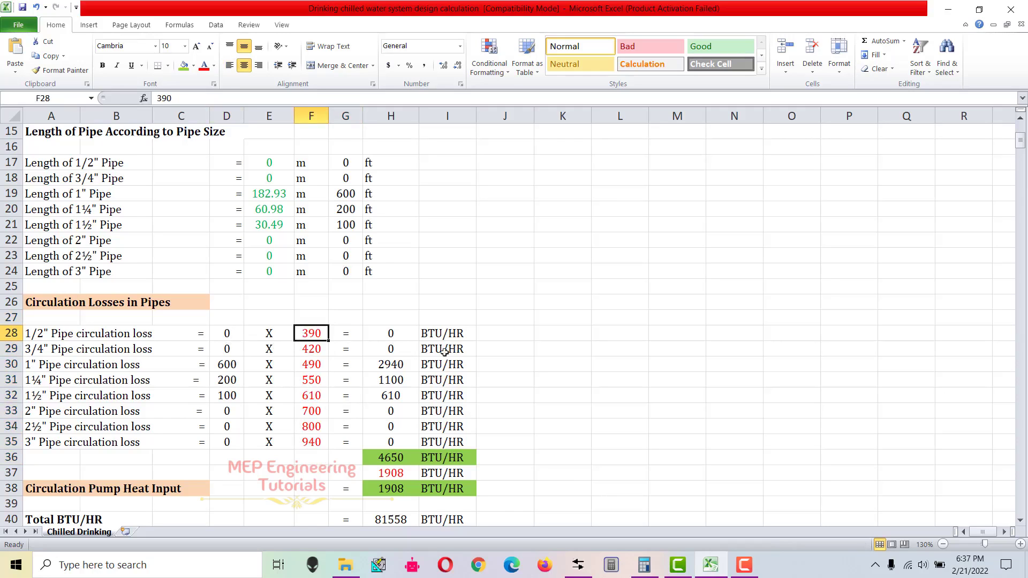
pyautogui.scroll(-1, 452, 389)
pyautogui.scroll(1, 382, 317)
pyautogui.moveTo(312, 302); pyautogui.dragTo(315, 411)
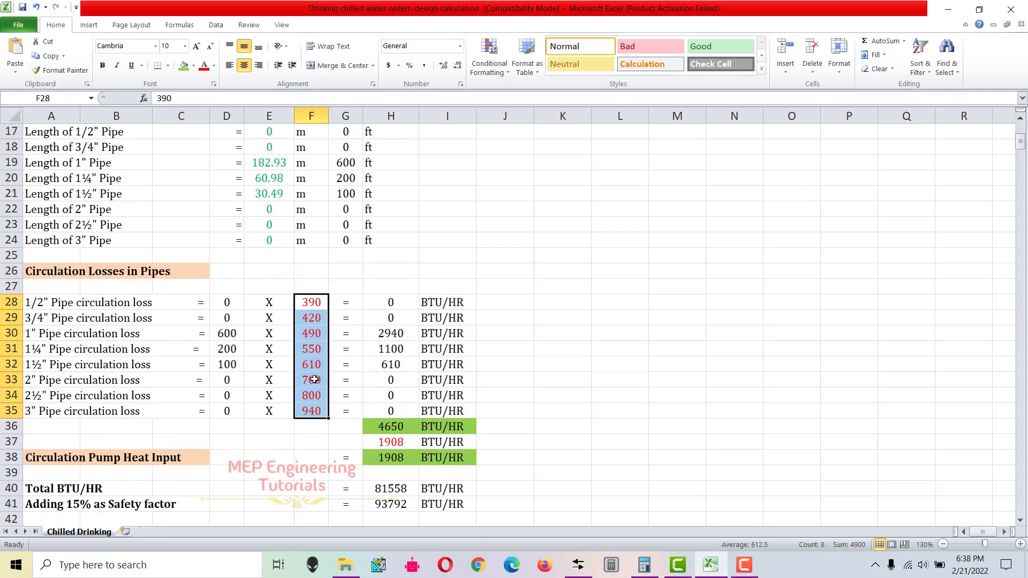
# Step: Trace the 1" pipe circulation loss through D30, F30 and the formula in H30, and inspect the total loss in row 36
pyautogui.click(234, 330)
pyautogui.click(310, 332)
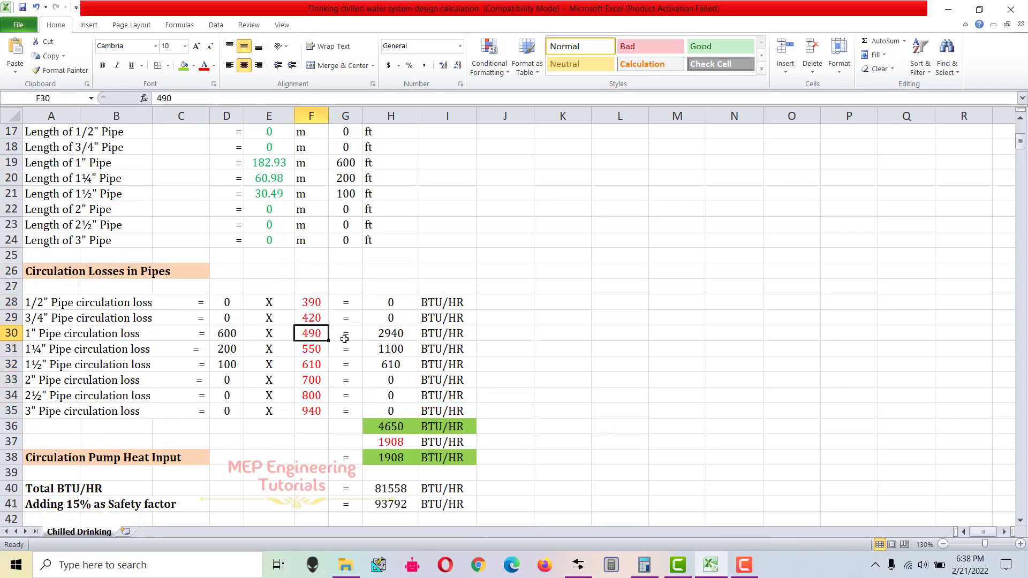
pyautogui.click(391, 336)
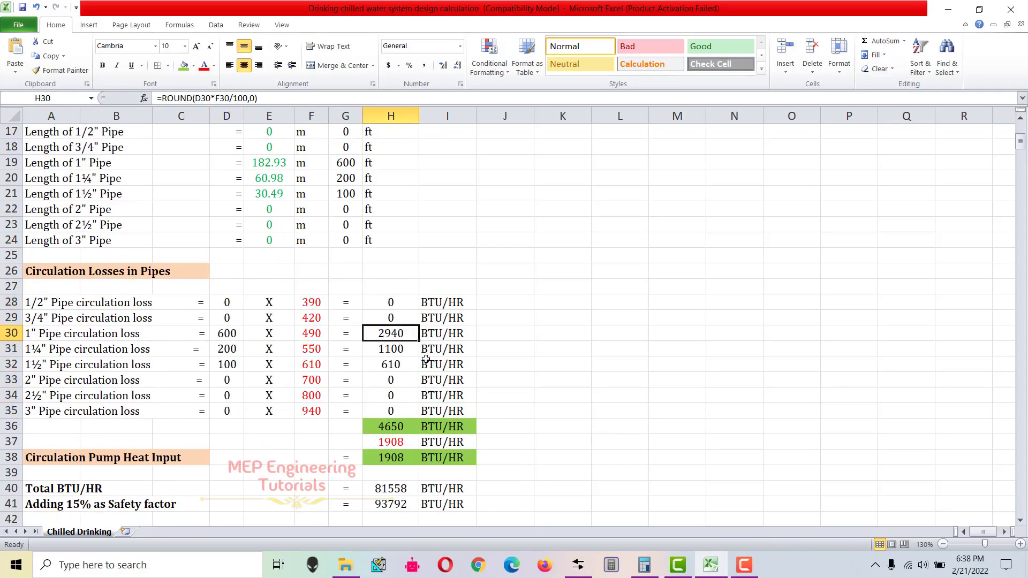
pyautogui.scroll(-1, 421, 361)
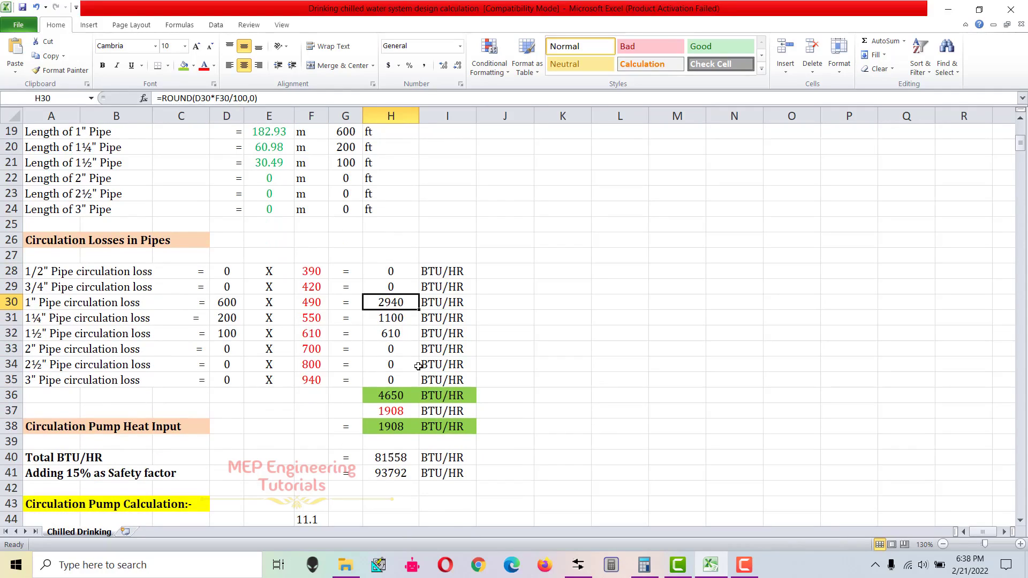
pyautogui.scroll(-1, 428, 375)
pyautogui.moveTo(459, 371); pyautogui.dragTo(385, 370)
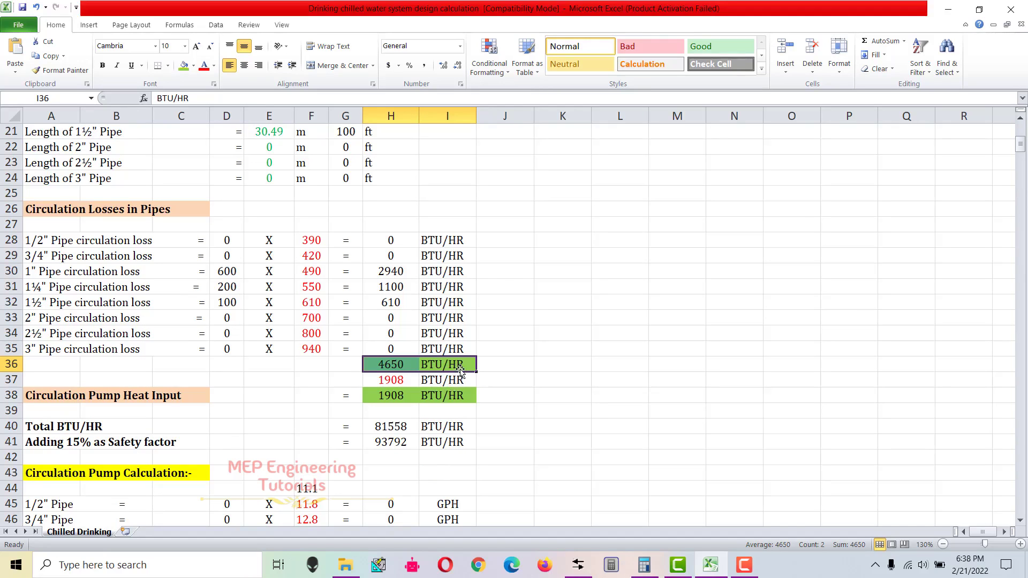
# Step: Review the Circulation Pump Heat Input in rows 37 and 38 against the Assumed Circulation Pump HP in row 6
pyautogui.scroll(-1, 374, 376)
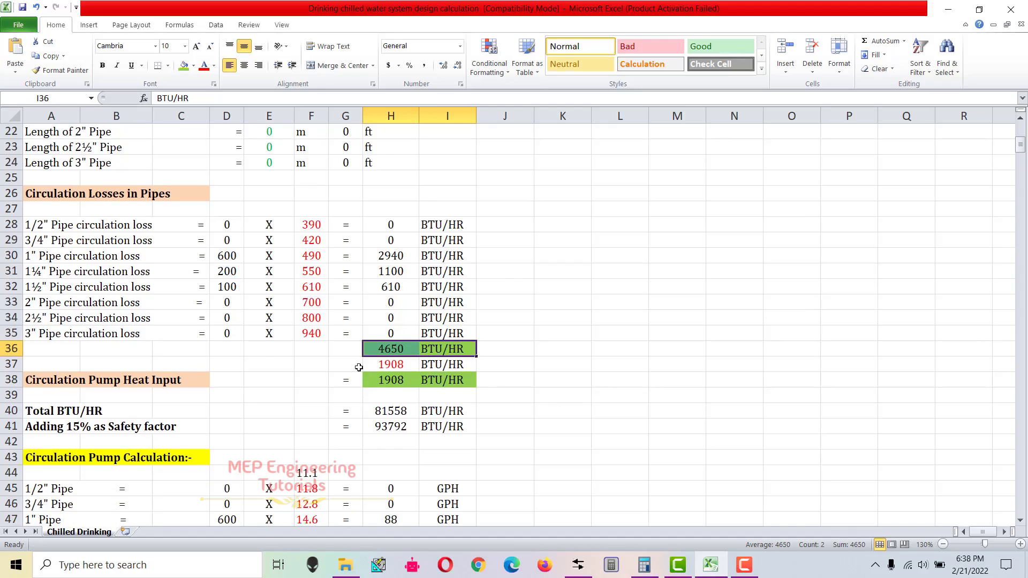
pyautogui.moveTo(49, 368); pyautogui.dragTo(467, 390)
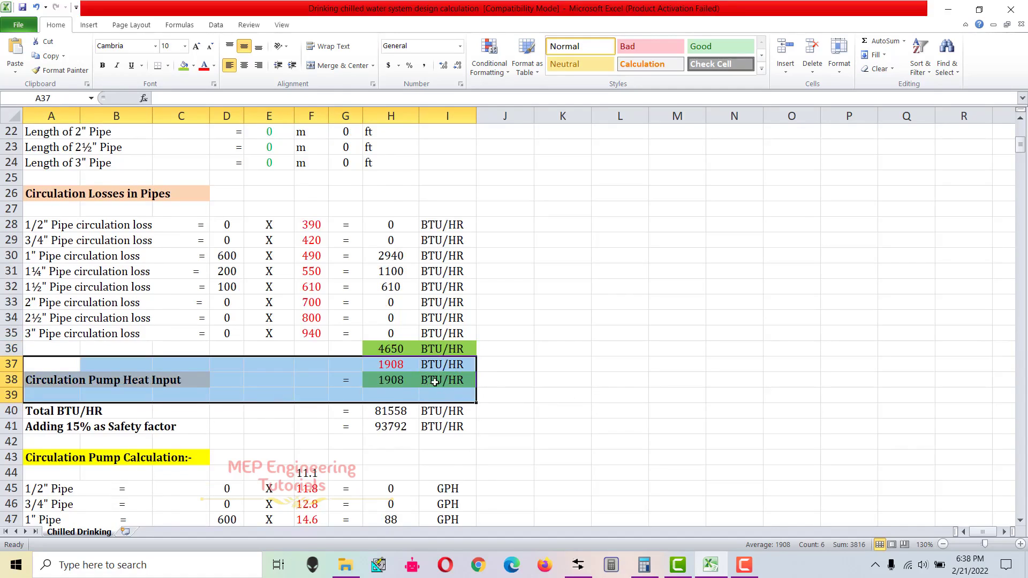
pyautogui.scroll(7, 434, 382)
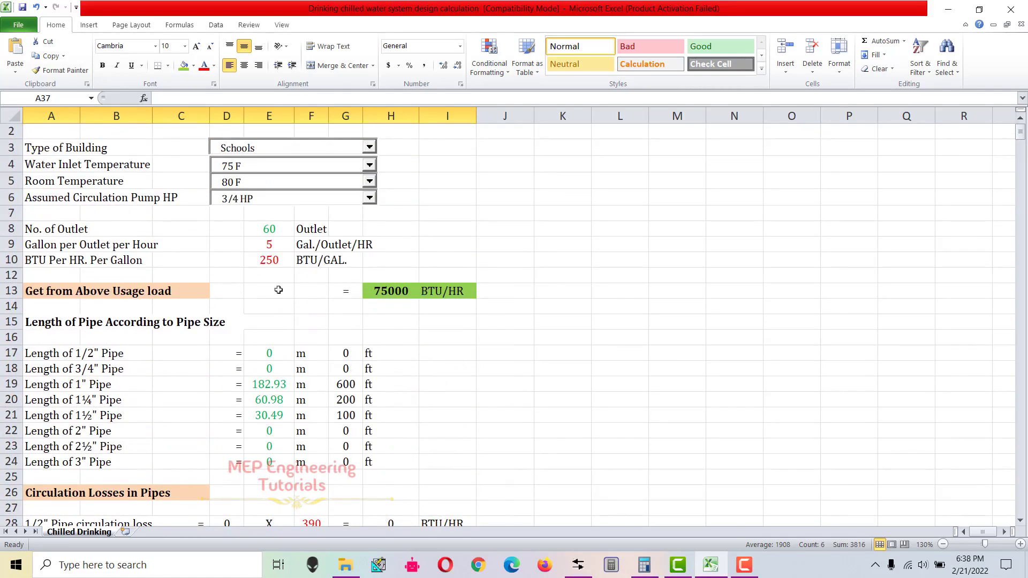
pyautogui.moveTo(31, 197); pyautogui.dragTo(380, 204)
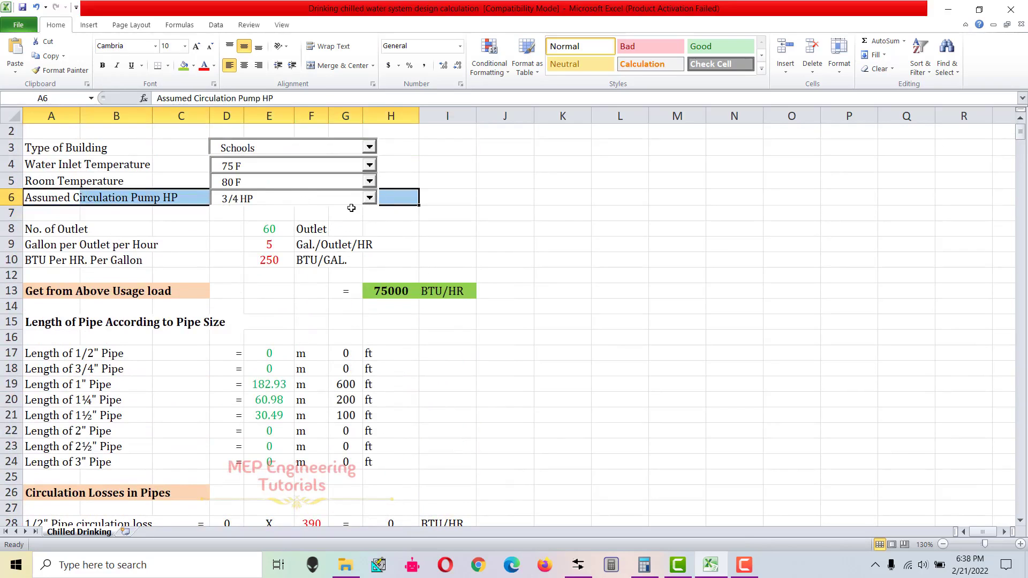
pyautogui.scroll(-6, 406, 236)
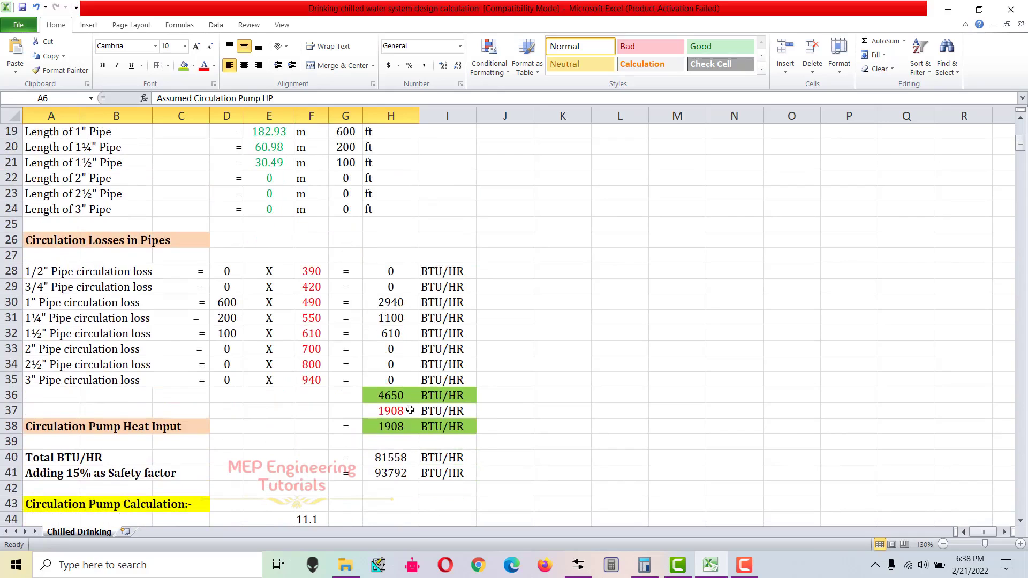
pyautogui.moveTo(38, 416); pyautogui.dragTo(450, 427)
pyautogui.scroll(-3, 323, 357)
pyautogui.scroll(-1, 298, 349)
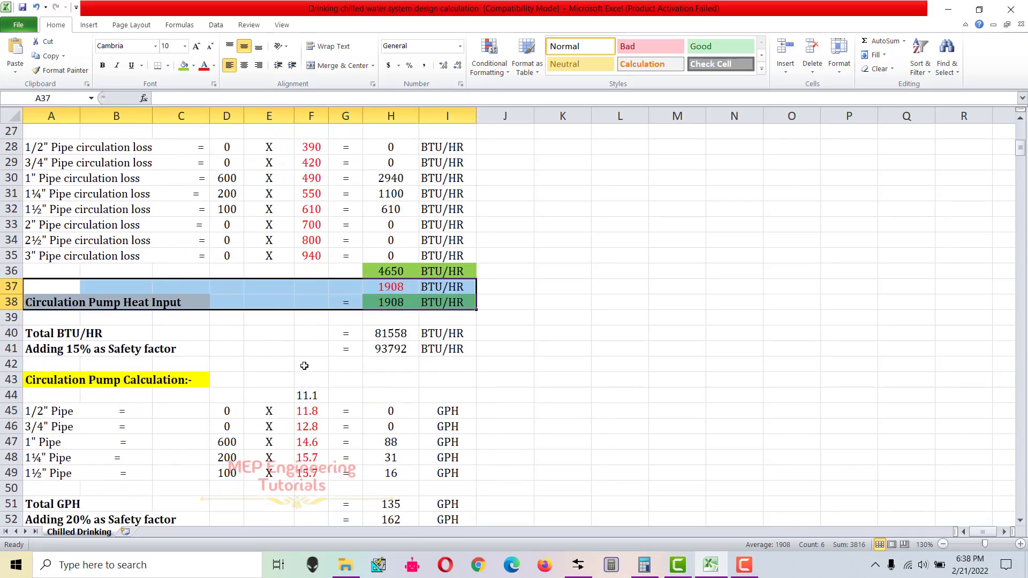
# Step: Trace the Total BTU/HR formula in H40 back to the usage load in H13, pipe losses in H36 and pump heat input in H38
pyautogui.click(304, 367)
pyautogui.scroll(1, 386, 363)
pyautogui.scroll(6, 385, 363)
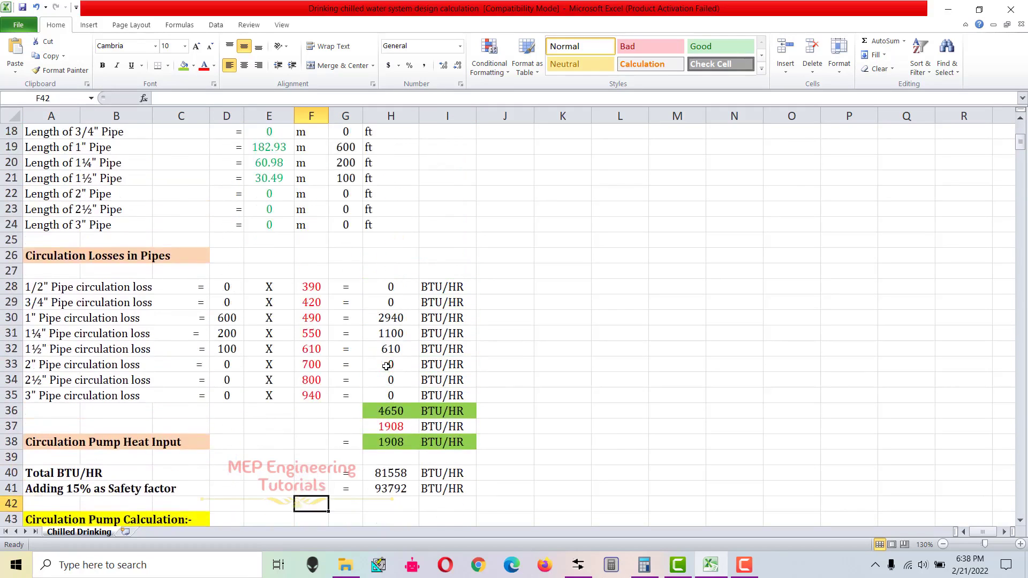
pyautogui.scroll(1, 391, 260)
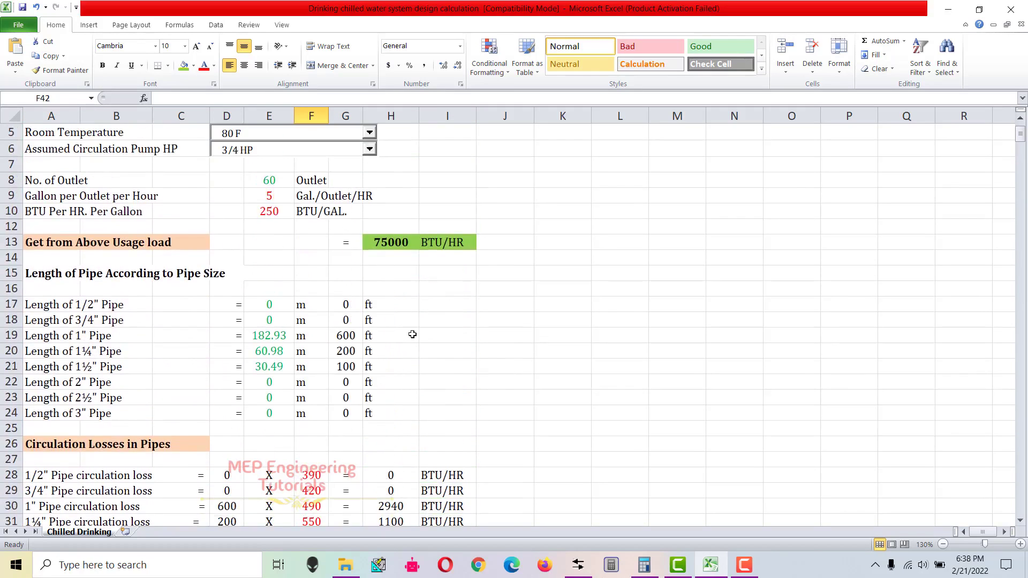
pyautogui.scroll(1, 407, 279)
pyautogui.click(401, 278)
pyautogui.scroll(-2, 412, 357)
pyautogui.scroll(-5, 411, 358)
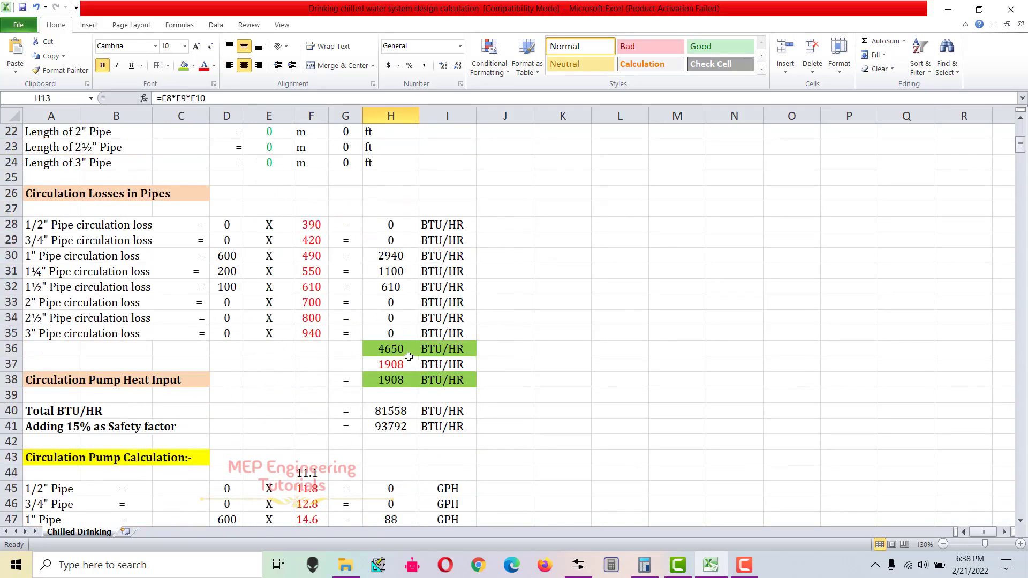
pyautogui.click(412, 353)
pyautogui.scroll(-1, 466, 384)
pyautogui.click(390, 336)
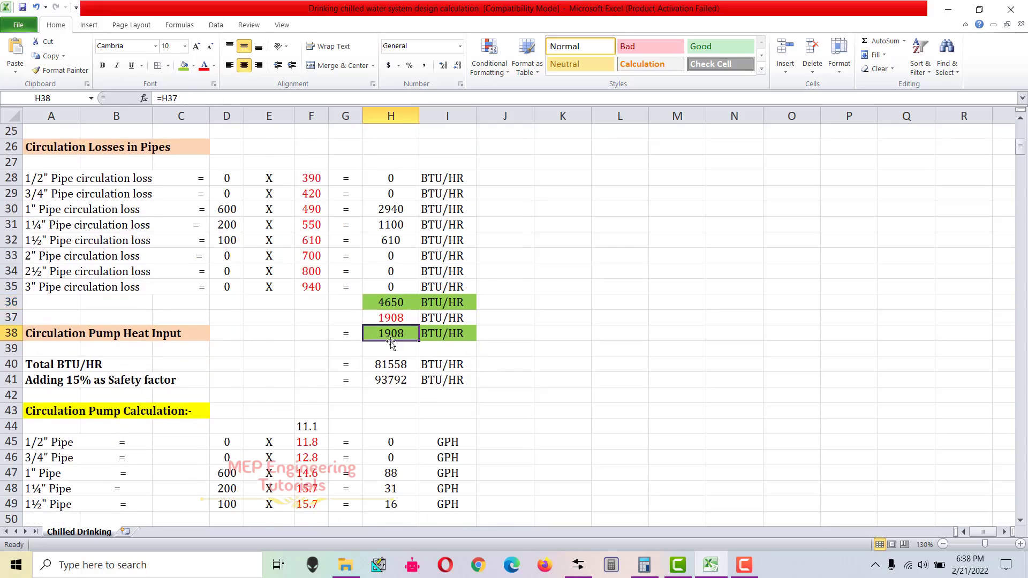
pyautogui.doubleClick(399, 369)
pyautogui.press('Escape')
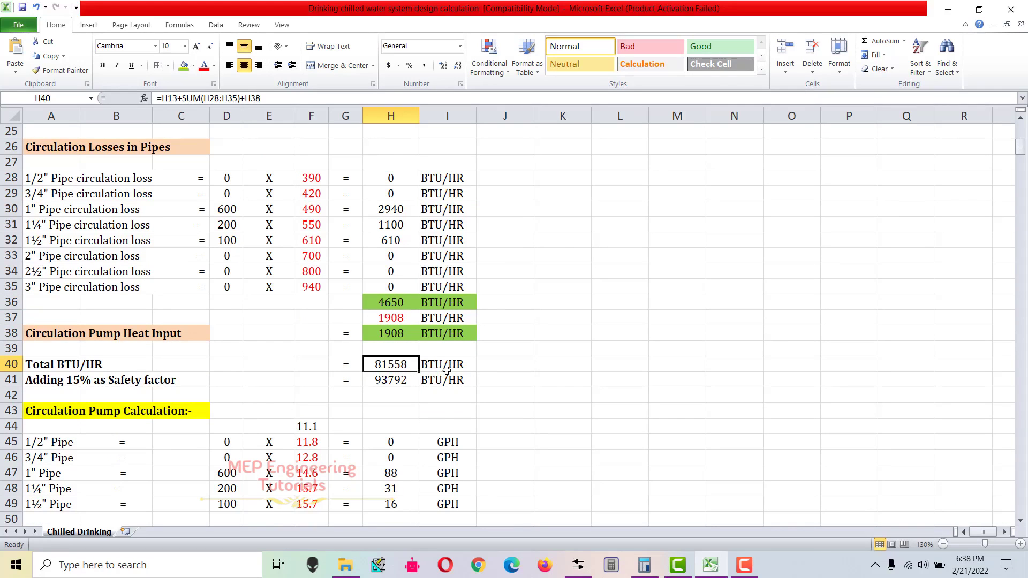
# Step: Review the Total BTU/HR in row 40 and the load with the 15% safety factor in row 41
pyautogui.moveTo(485, 367); pyautogui.dragTo(48, 367)
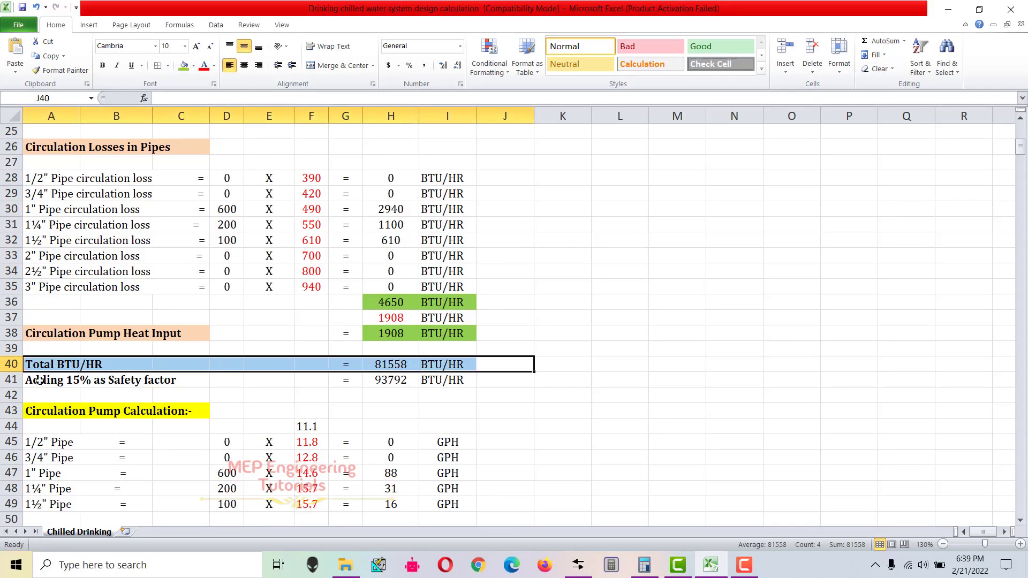
pyautogui.click(43, 380)
pyautogui.moveTo(109, 380); pyautogui.dragTo(503, 380)
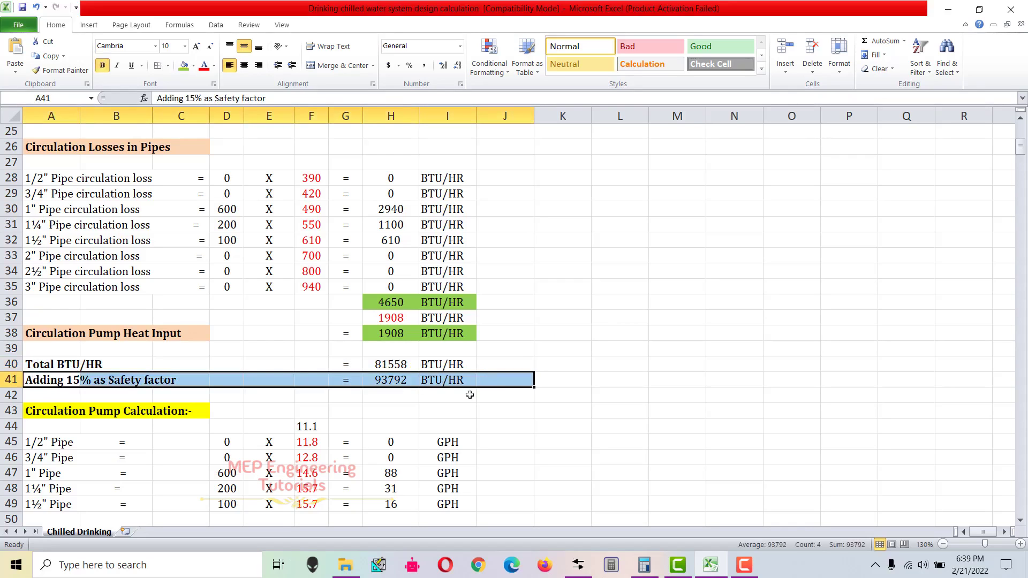
# Step: Inspect the Total BTU/HR in H40 and the 15% safety factor formula in H41, and highlight row 41
pyautogui.click(389, 366)
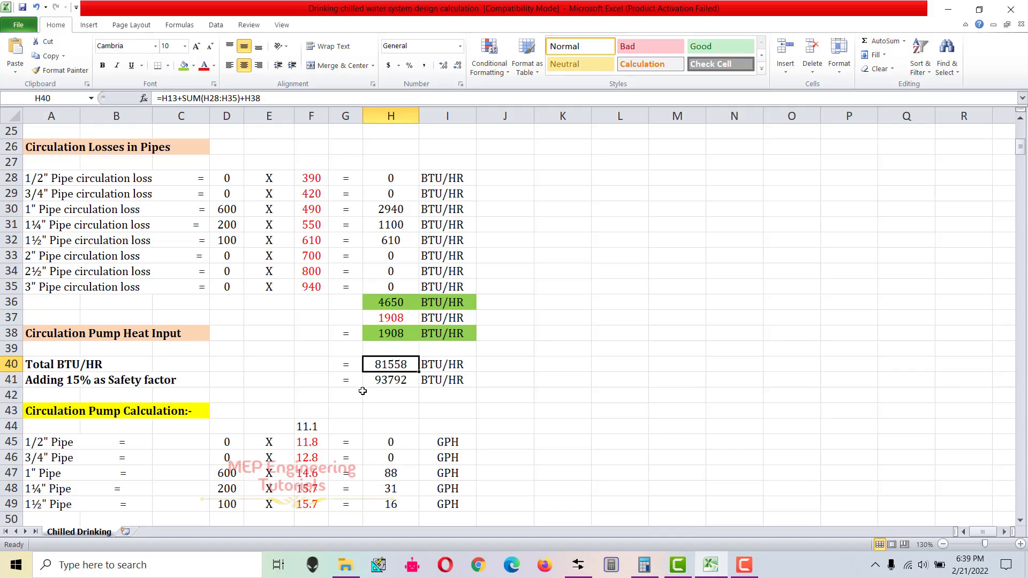
pyautogui.click(393, 381)
pyautogui.doubleClick(392, 381)
pyautogui.press('Escape')
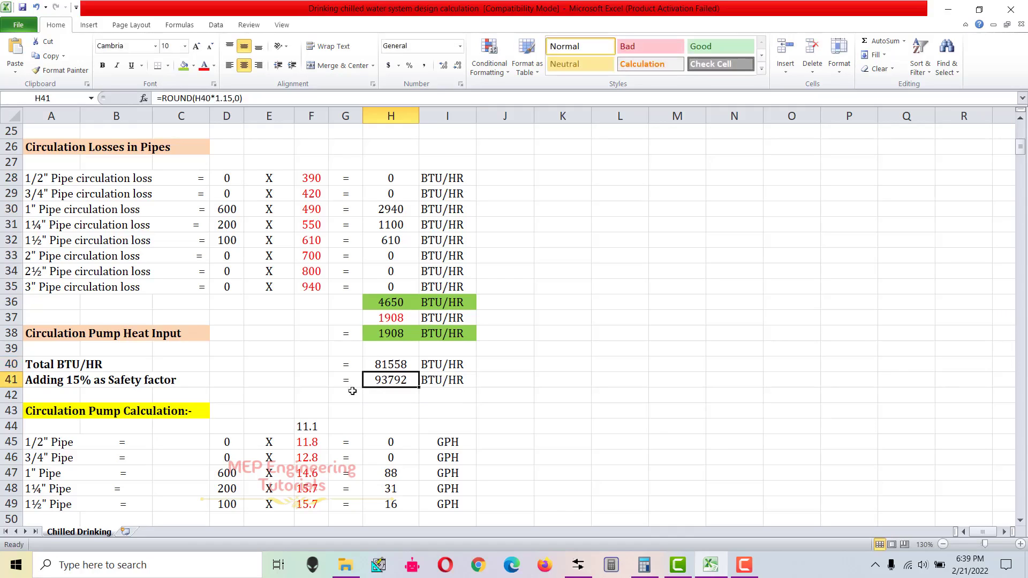
pyautogui.moveTo(511, 380); pyautogui.dragTo(54, 381)
# Step: Survey the Circulation Pump Calculation section in rows 44 to 54 and the Circulation Pump Head section starting at row 61
pyautogui.scroll(-2, 253, 407)
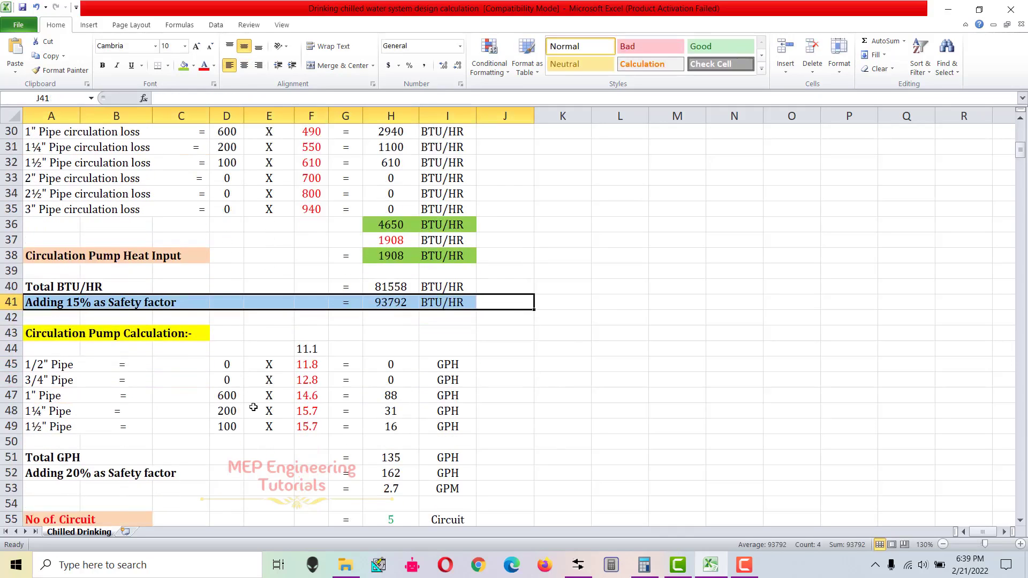
pyautogui.scroll(-1, 253, 408)
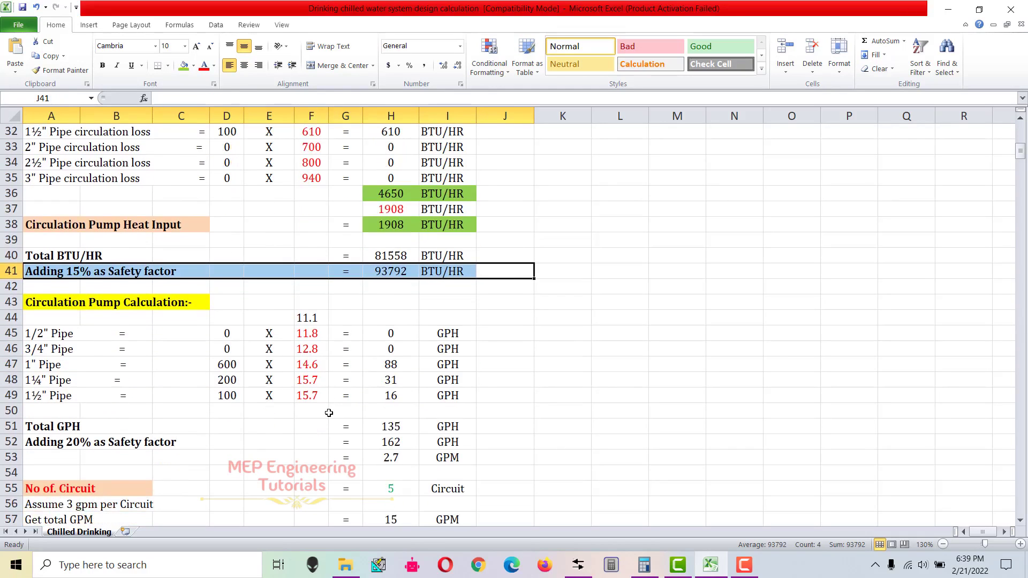
pyautogui.click(369, 395)
pyautogui.scroll(-1, 322, 356)
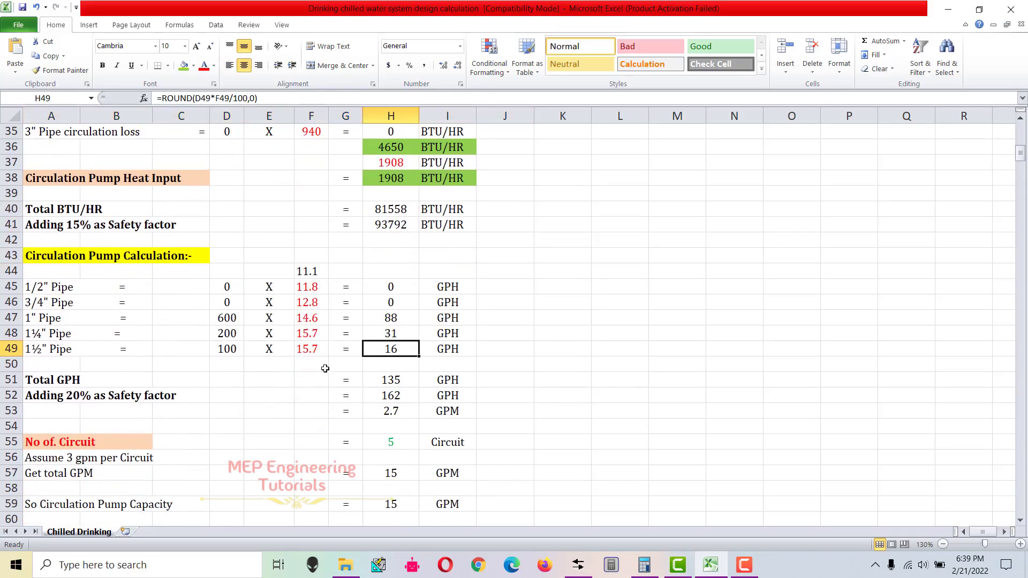
pyautogui.scroll(-1, 185, 321)
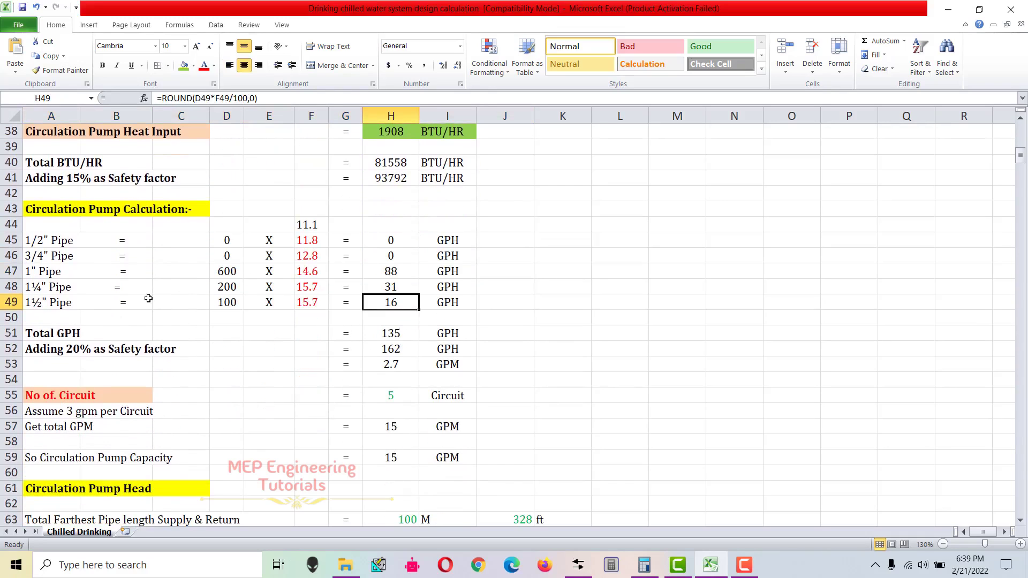
pyautogui.moveTo(38, 226); pyautogui.dragTo(459, 378)
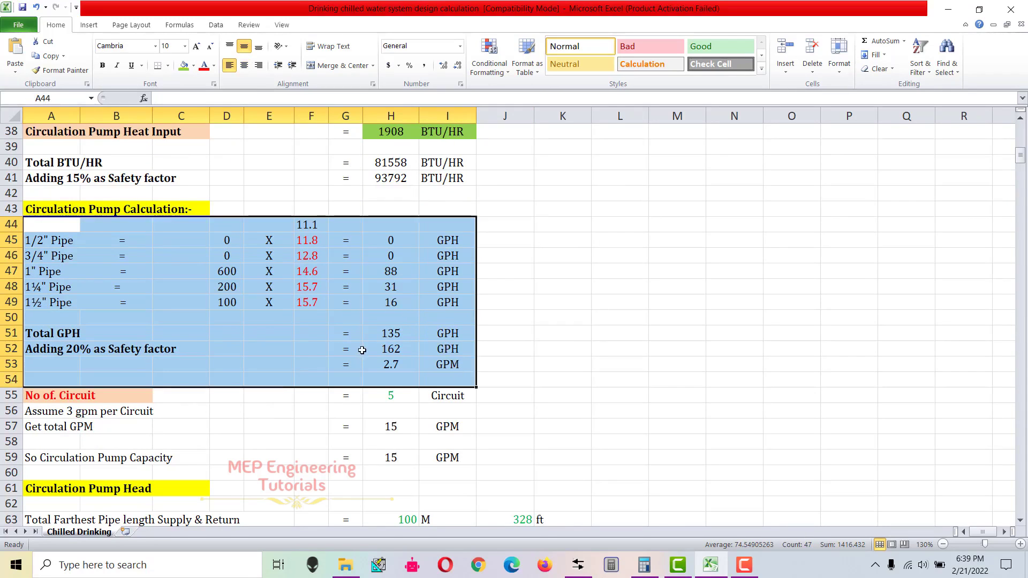
pyautogui.scroll(-1, 290, 353)
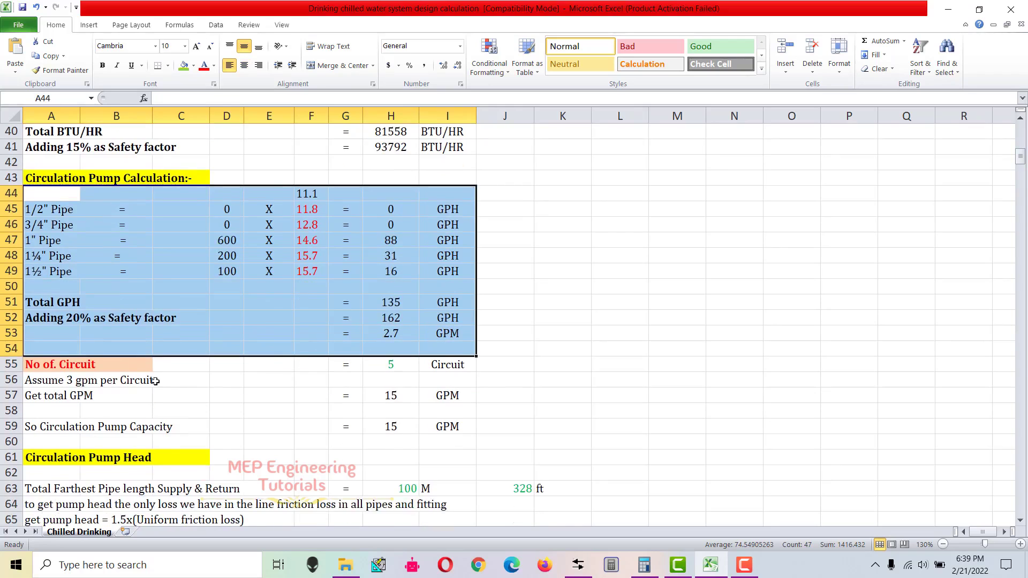
pyautogui.scroll(-2, 270, 392)
pyautogui.moveTo(69, 399); pyautogui.dragTo(504, 490)
pyautogui.scroll(3, 455, 413)
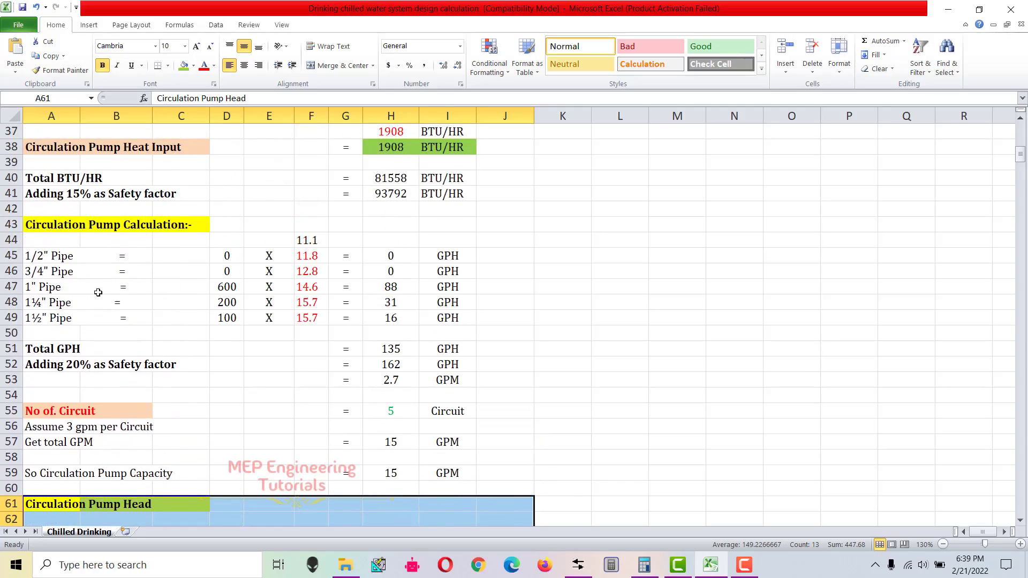
# Step: Review the pipe sizes in A45:B49 and compare their lengths in D45:D49 with the pipe lengths in feet in column G from row 17
pyautogui.moveTo(32, 258); pyautogui.dragTo(114, 331)
pyautogui.scroll(1, 224, 250)
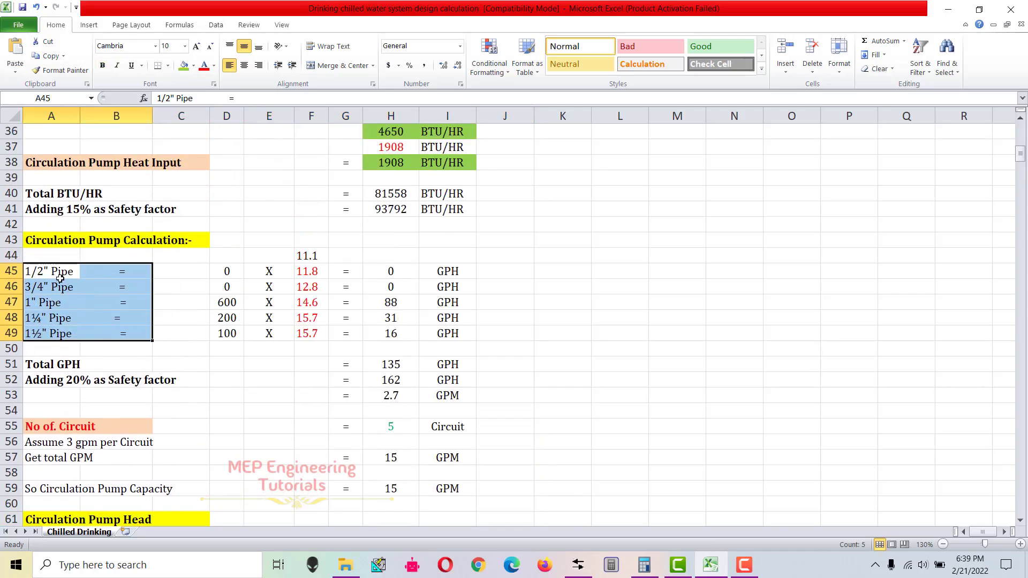
pyautogui.scroll(1, 321, 338)
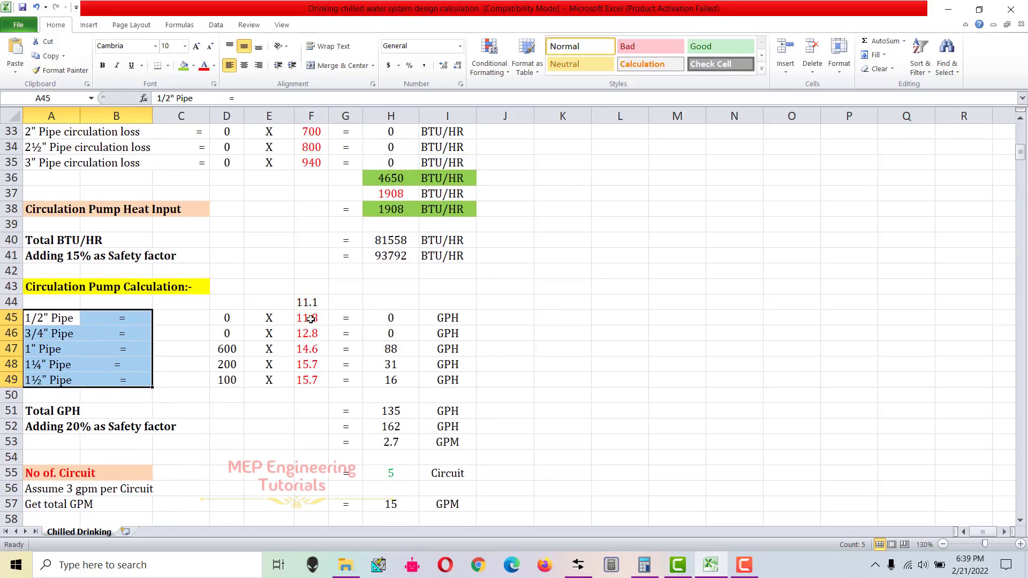
pyautogui.moveTo(227, 319); pyautogui.dragTo(227, 381)
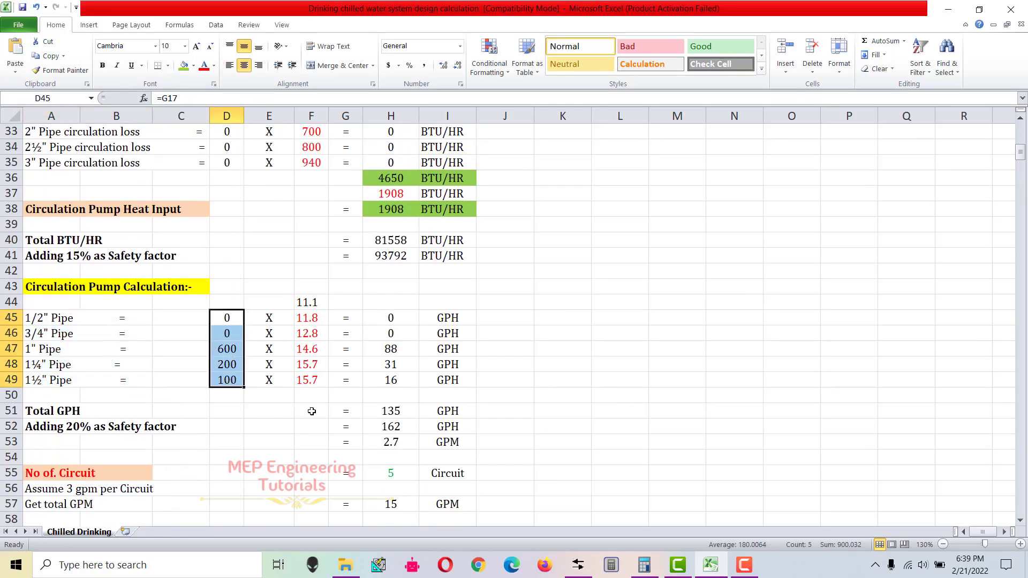
pyautogui.scroll(3, 311, 415)
pyautogui.scroll(3, 311, 414)
pyautogui.moveTo(339, 164); pyautogui.dragTo(340, 266)
pyautogui.scroll(-6, 341, 266)
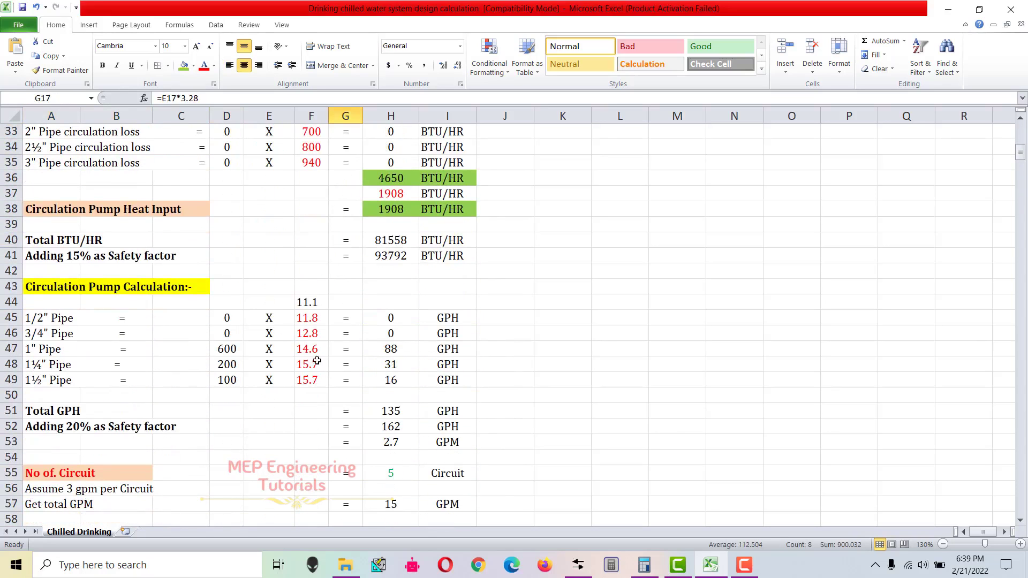
# Step: Examine the pipe flow factors in F45:F49 against the design inputs at the start of the sheet
pyautogui.moveTo(316, 311); pyautogui.dragTo(306, 380)
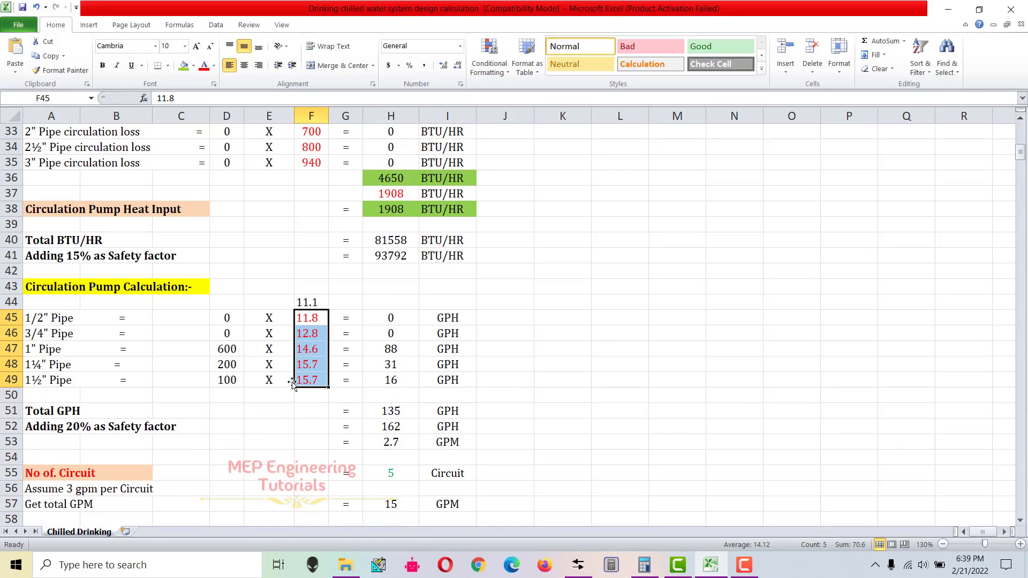
pyautogui.scroll(9, 449, 340)
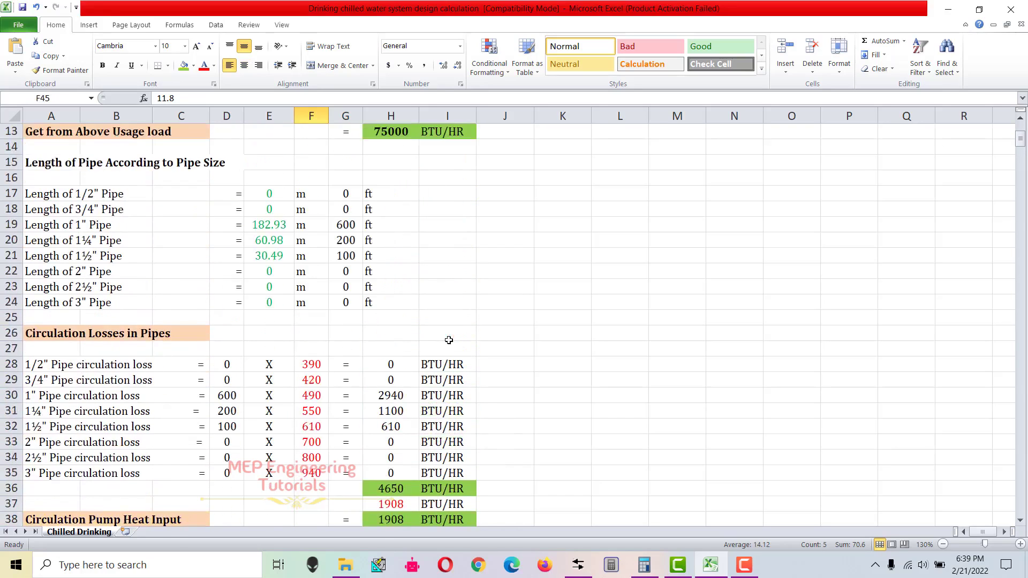
pyautogui.scroll(2, 449, 341)
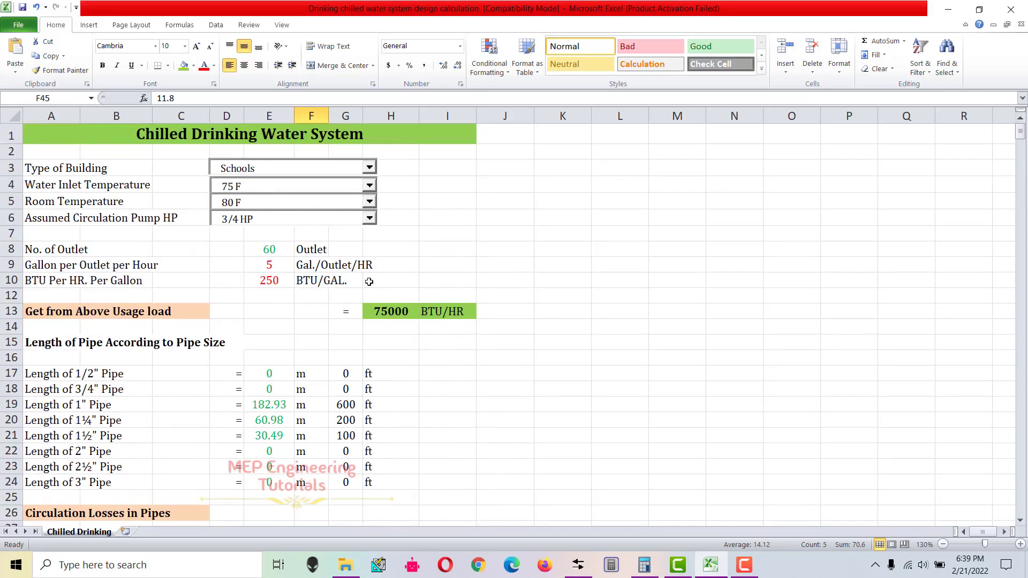
pyautogui.scroll(-10, 418, 370)
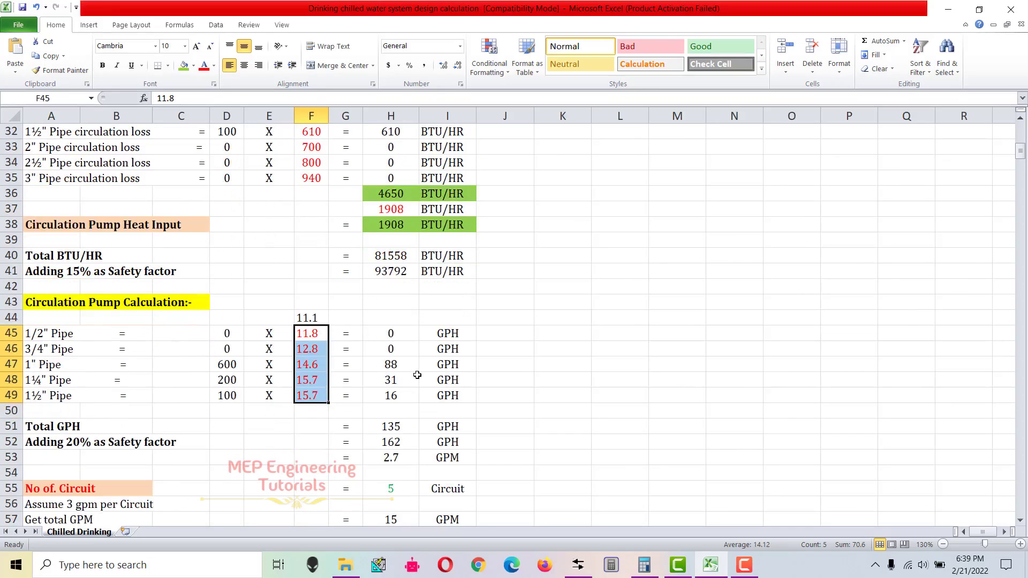
pyautogui.moveTo(313, 339); pyautogui.dragTo(312, 395)
# Step: Trace the 1" pipe flow in row 47 through the length in D47, the factor in F47 and the formula in H47
pyautogui.moveTo(66, 366); pyautogui.dragTo(394, 366)
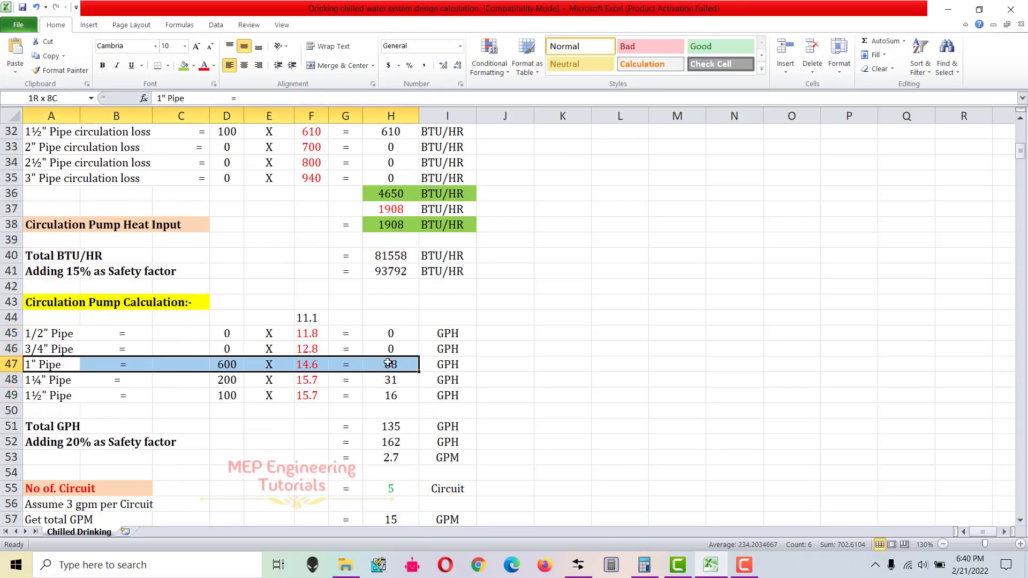
pyautogui.click(217, 366)
pyautogui.click(319, 364)
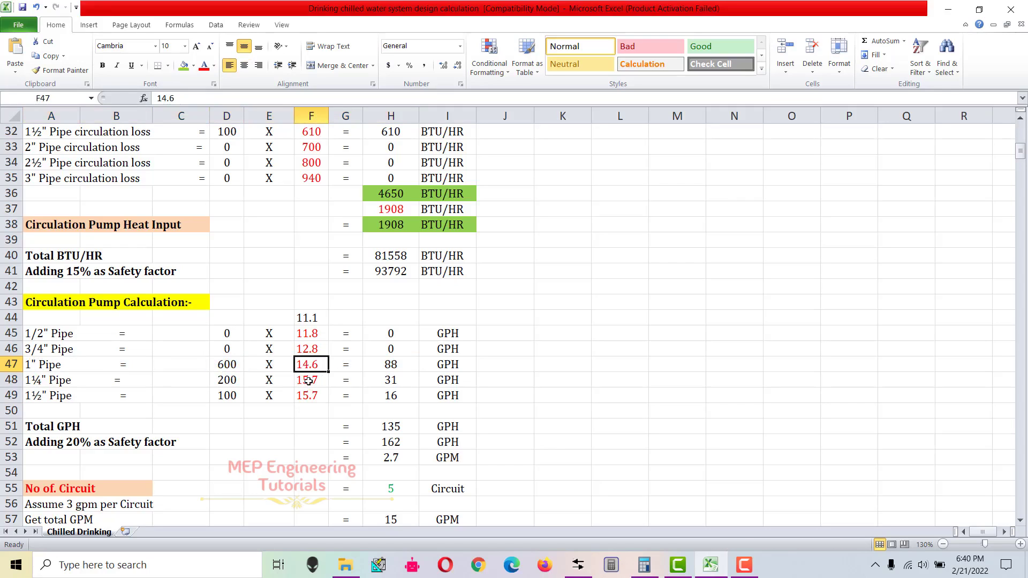
pyautogui.moveTo(303, 333); pyautogui.dragTo(306, 401)
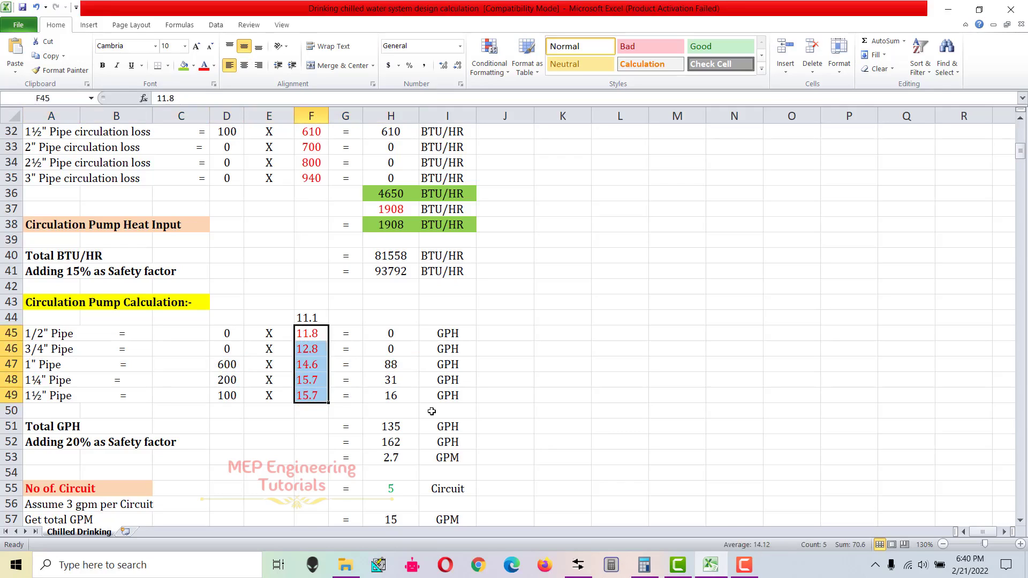
pyautogui.scroll(-1, 431, 411)
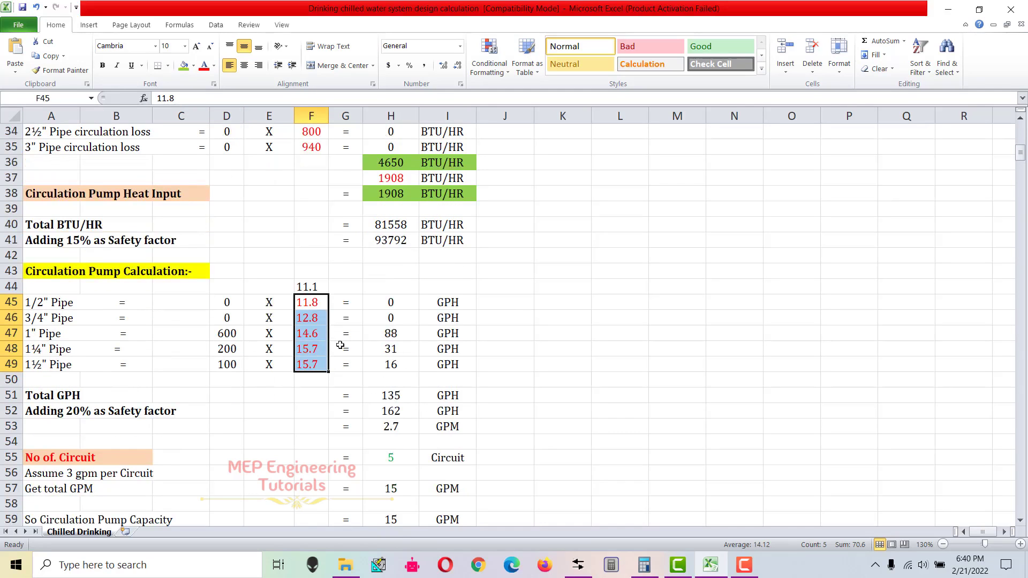
pyautogui.click(391, 335)
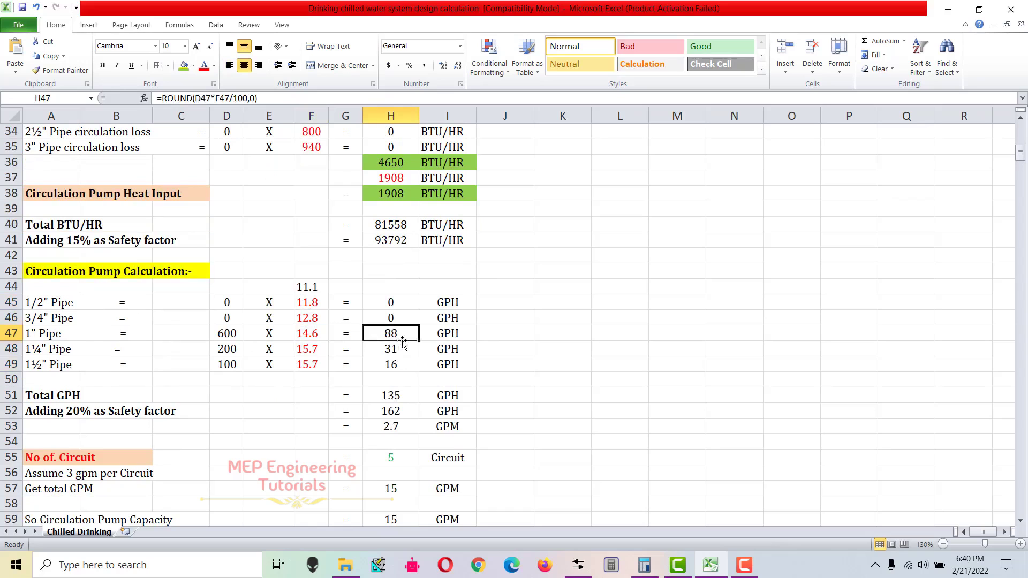
pyautogui.moveTo(49, 336); pyautogui.dragTo(310, 337)
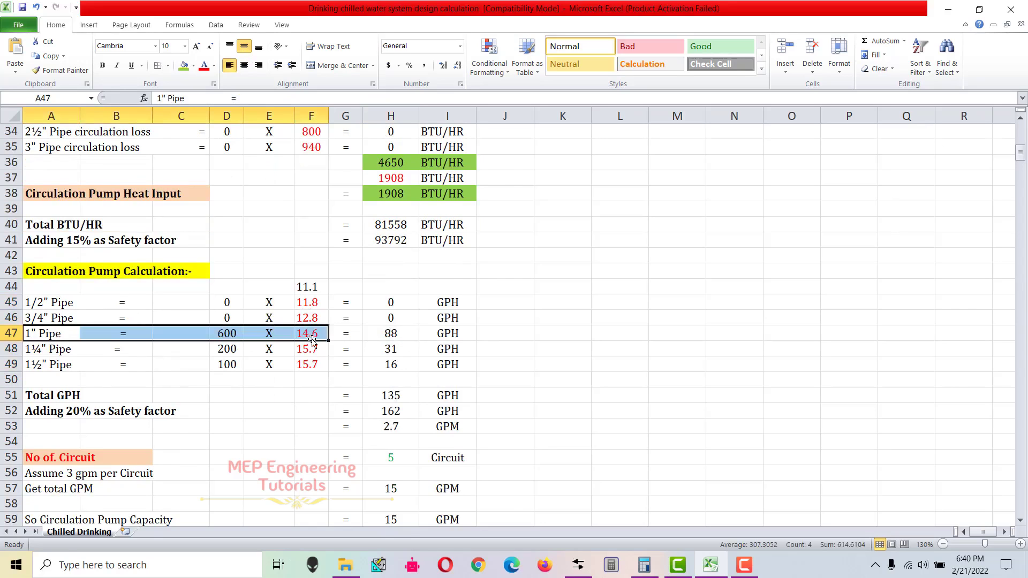
# Step: Review the flow calculations for the 1¼" pipe in row 48 and the 1½" pipe in row 49
pyautogui.scroll(-1, 162, 340)
pyautogui.moveTo(35, 319); pyautogui.dragTo(369, 319)
pyautogui.click(48, 337)
pyautogui.moveTo(48, 337); pyautogui.dragTo(375, 333)
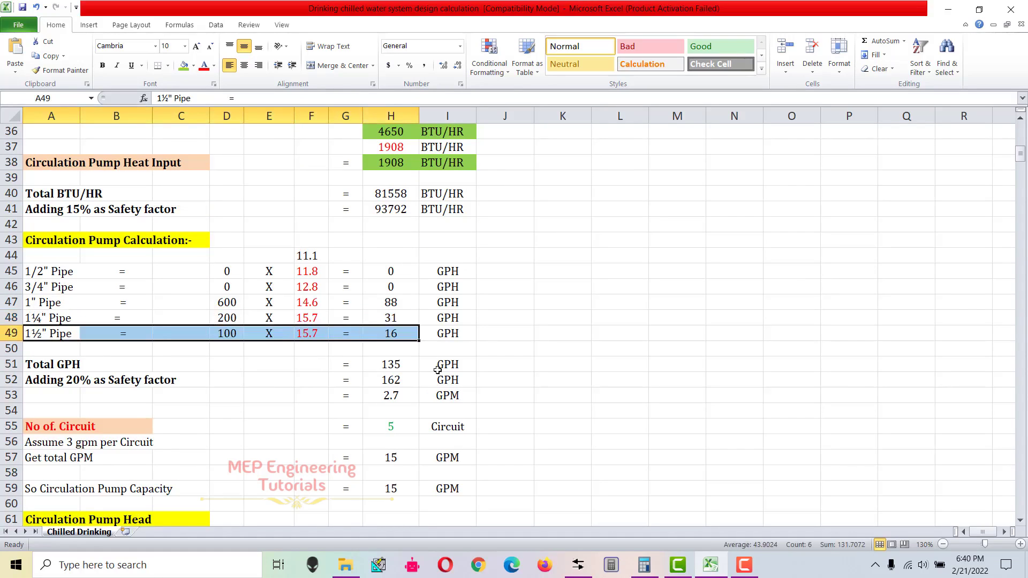
# Step: Inspect the Total GPH formula in H51 and the range it sums, leaving the formula unedited
pyautogui.click(398, 366)
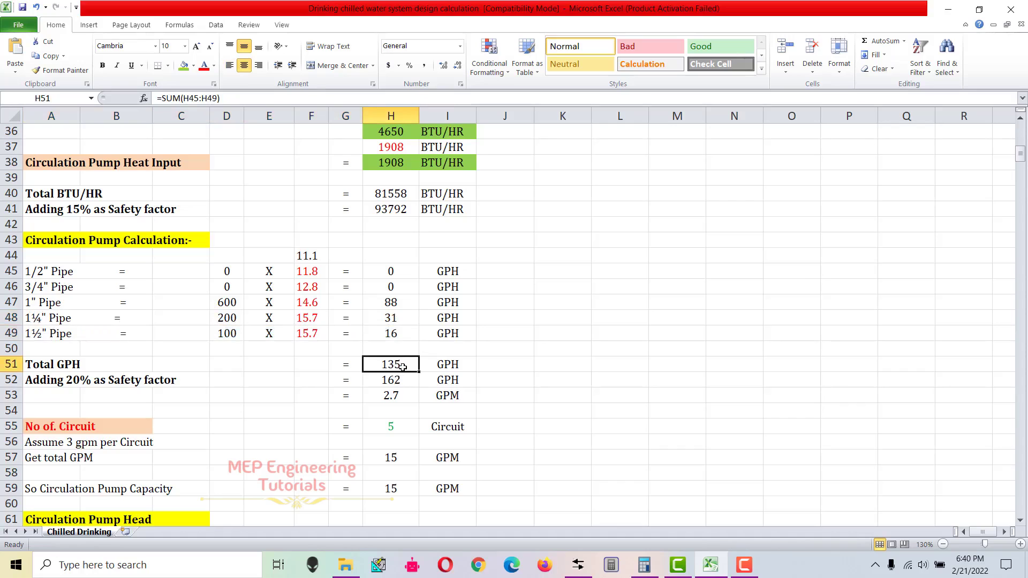
pyautogui.doubleClick(403, 366)
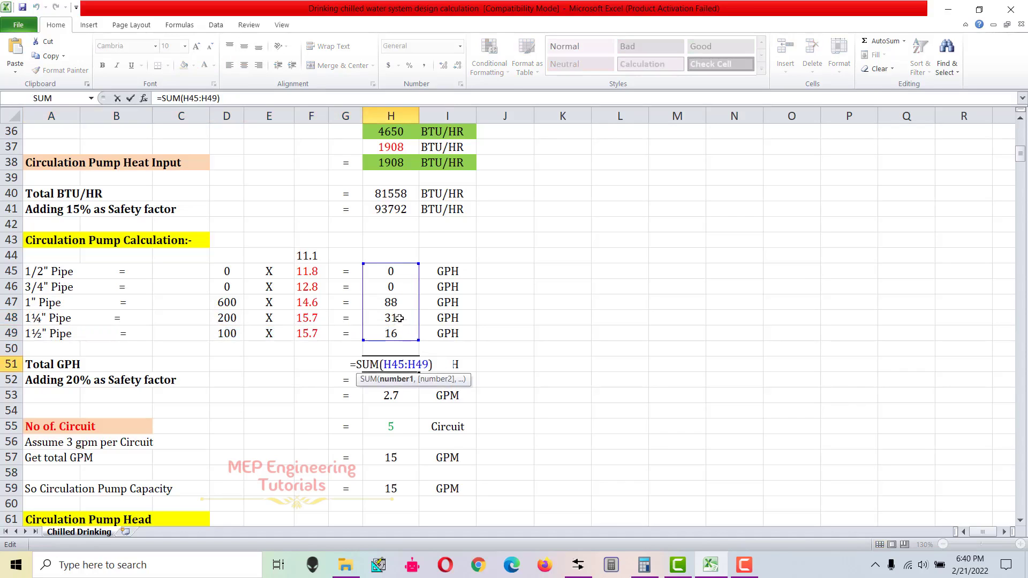
pyautogui.press('Escape')
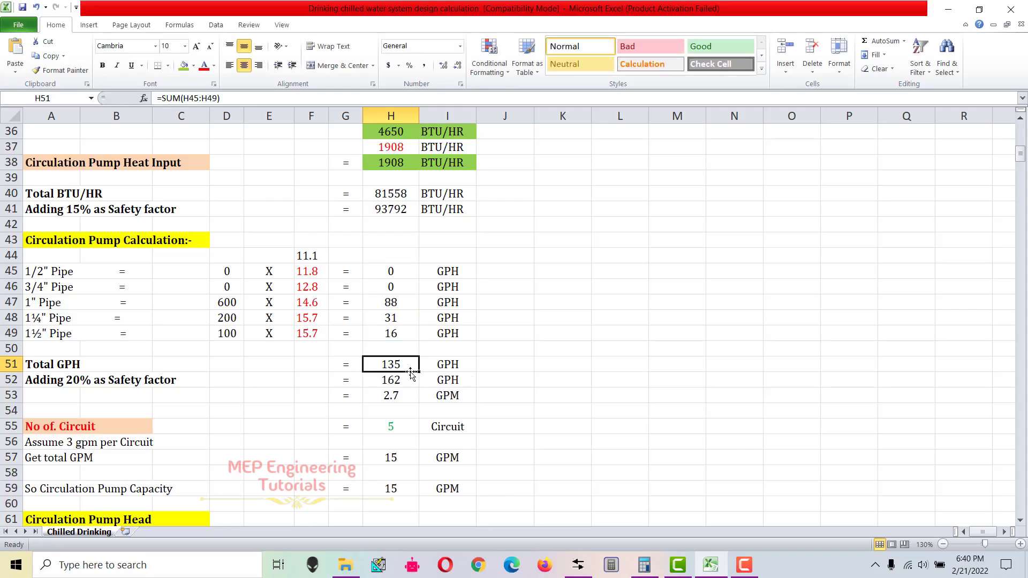
# Step: Review rows 52 and 53, and inspect the 20% safety factor formula in H52 with its reference to the Total GPH
pyautogui.scroll(-2, 423, 396)
pyautogui.moveTo(33, 320); pyautogui.dragTo(471, 335)
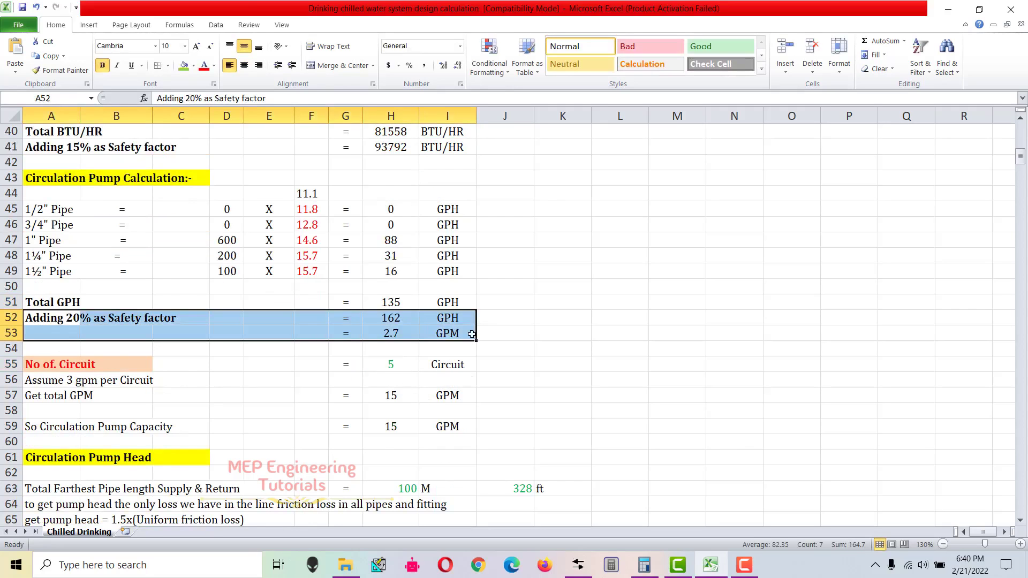
pyautogui.click(402, 317)
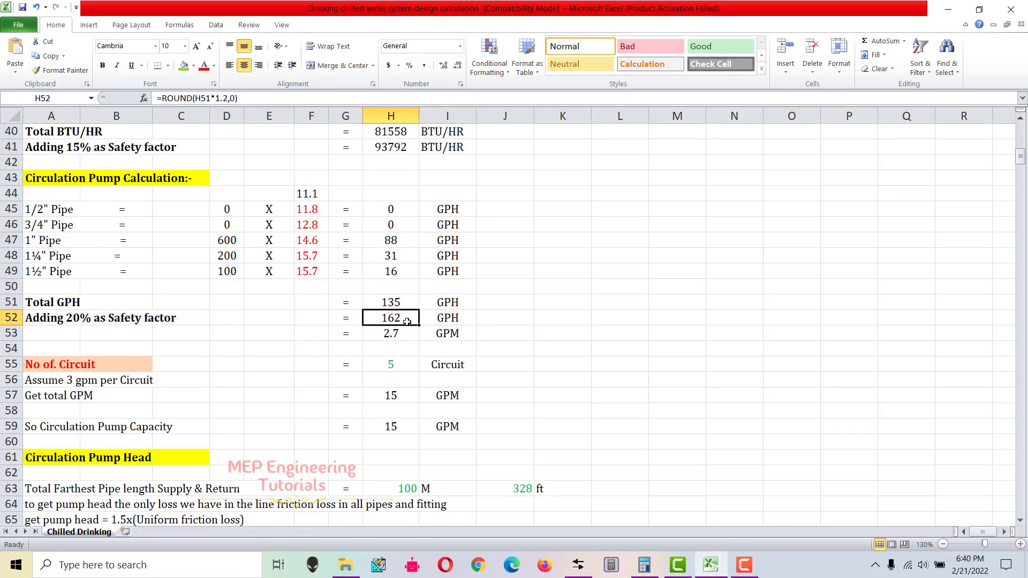
pyautogui.doubleClick(406, 320)
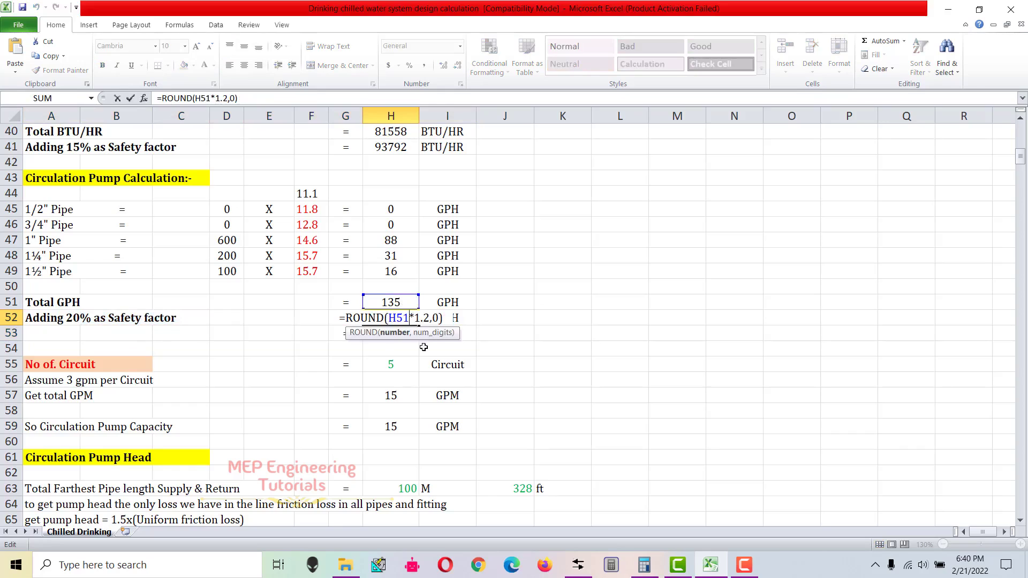
pyautogui.press('Escape')
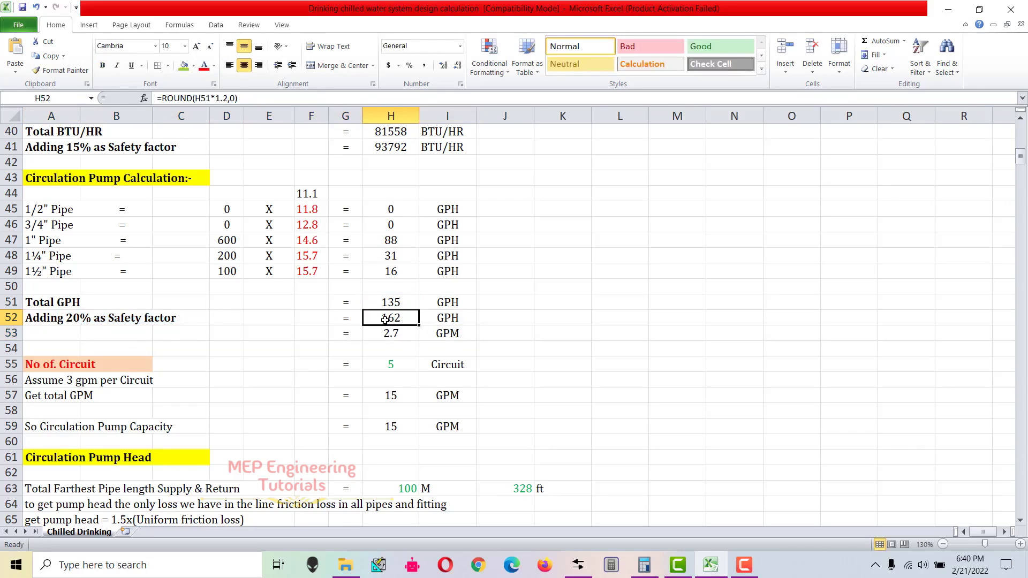
pyautogui.moveTo(385, 321); pyautogui.dragTo(444, 320)
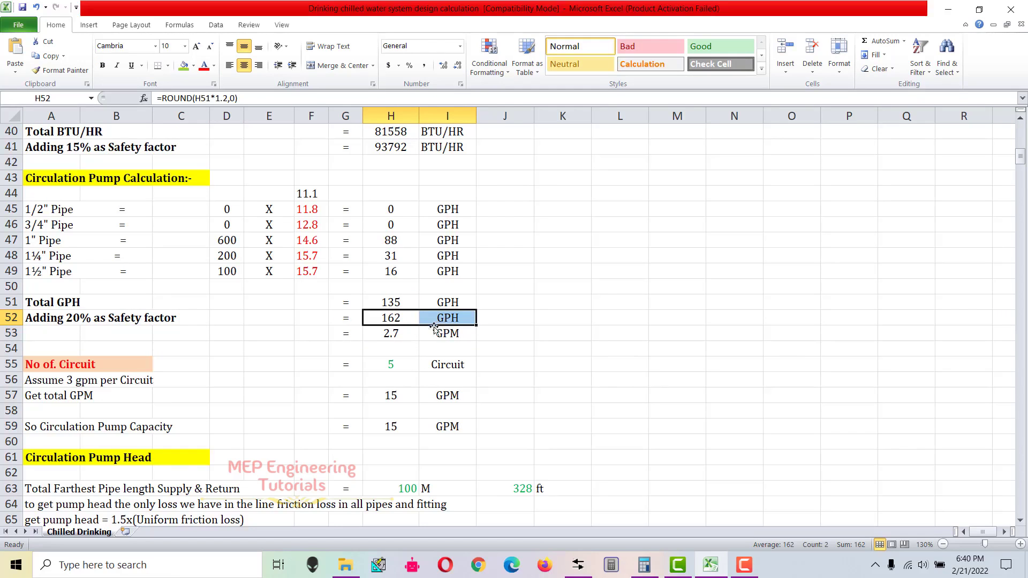
# Step: Inspect the GPH to GPM conversion formula in H53 and highlight the GPM result in row 53
pyautogui.click(399, 335)
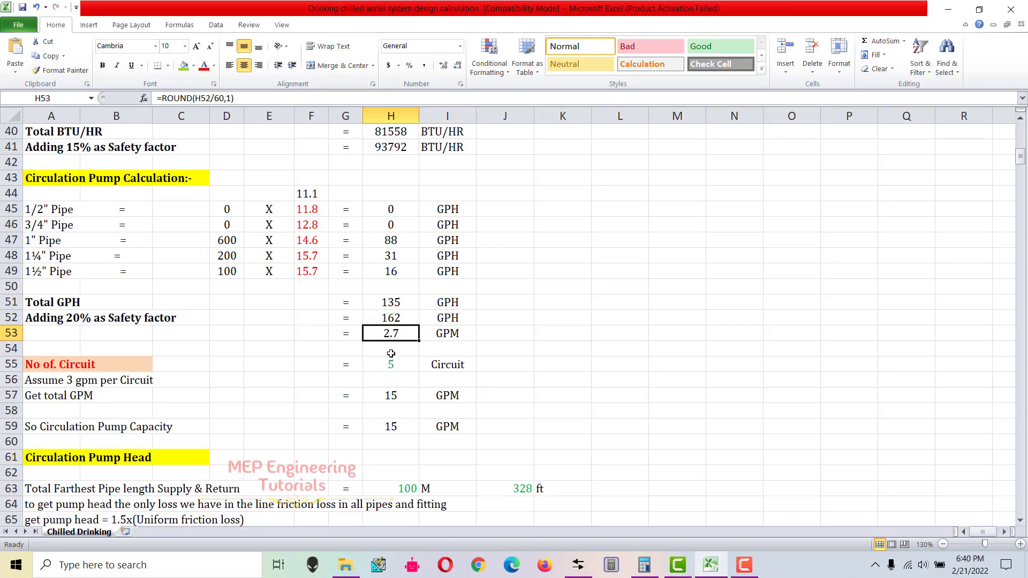
pyautogui.moveTo(496, 331); pyautogui.dragTo(50, 181)
pyautogui.moveTo(510, 335); pyautogui.dragTo(273, 334)
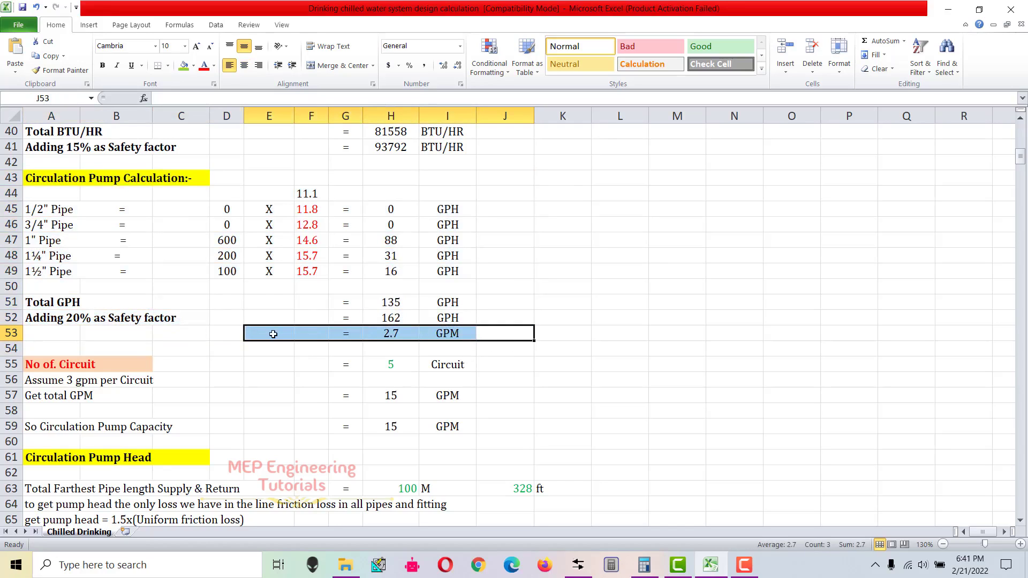
pyautogui.scroll(-1, 194, 319)
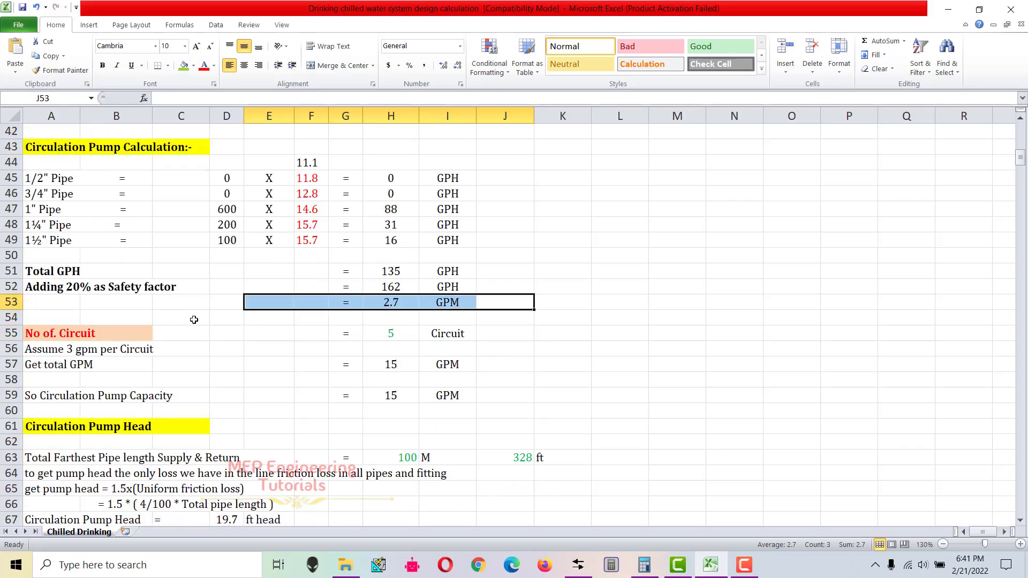
# Step: Review the number of circuits in row 55, along with the circuit-based flow block in rows 55 to 57
pyautogui.scroll(1, 193, 320)
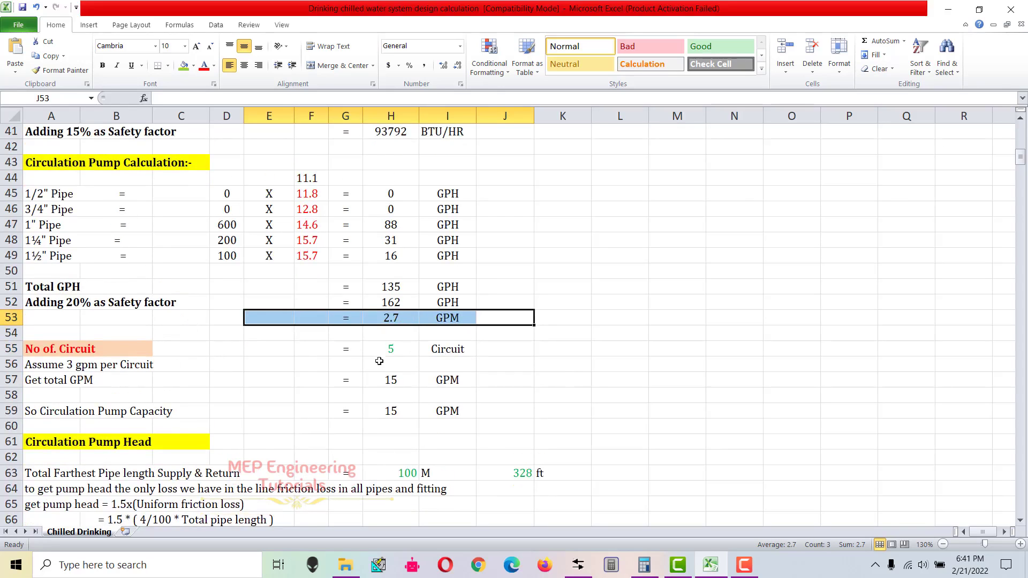
pyautogui.scroll(-1, 203, 383)
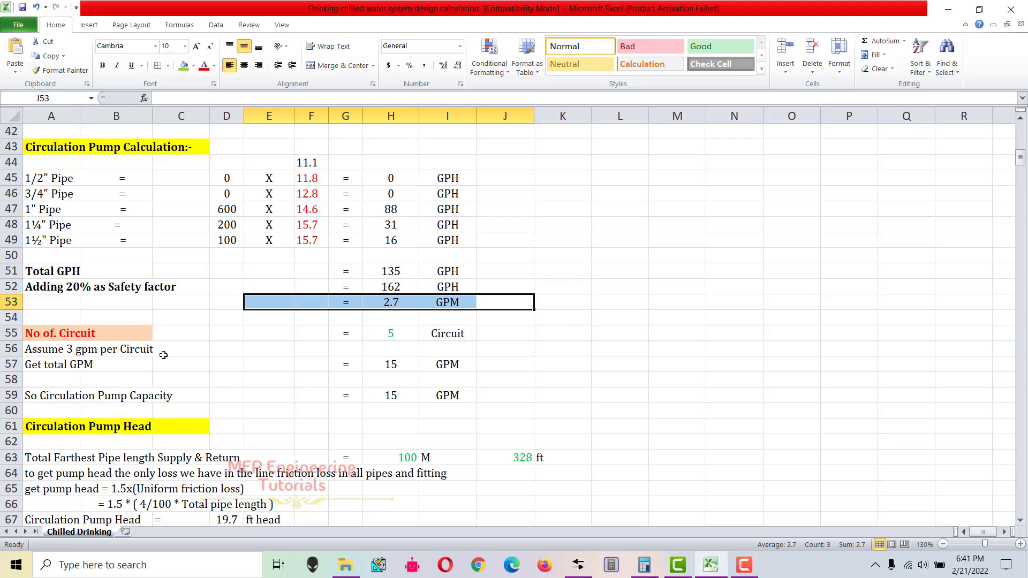
pyautogui.moveTo(38, 333); pyautogui.dragTo(447, 358)
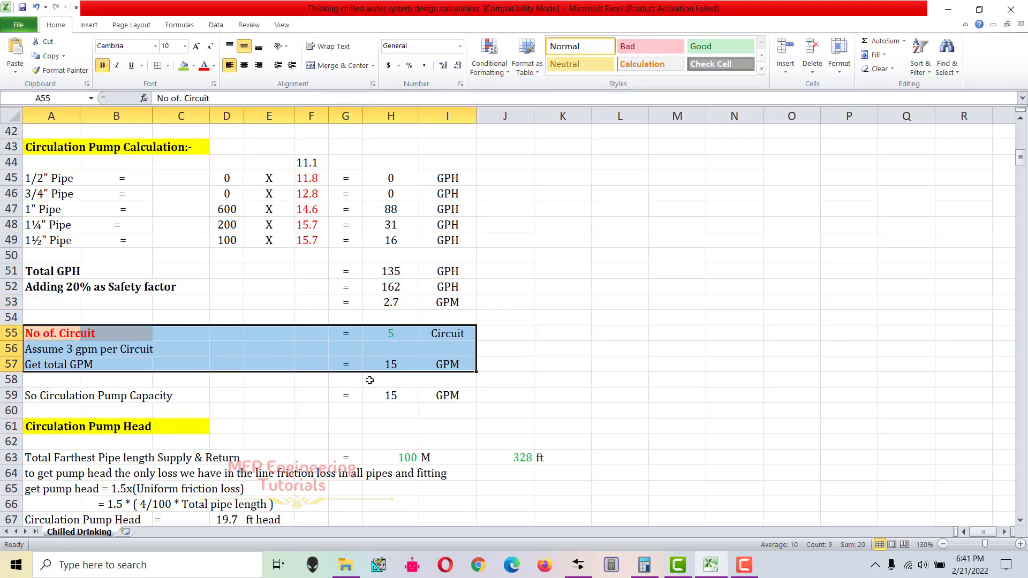
pyautogui.moveTo(72, 340); pyautogui.dragTo(448, 336)
pyautogui.scroll(1, 418, 366)
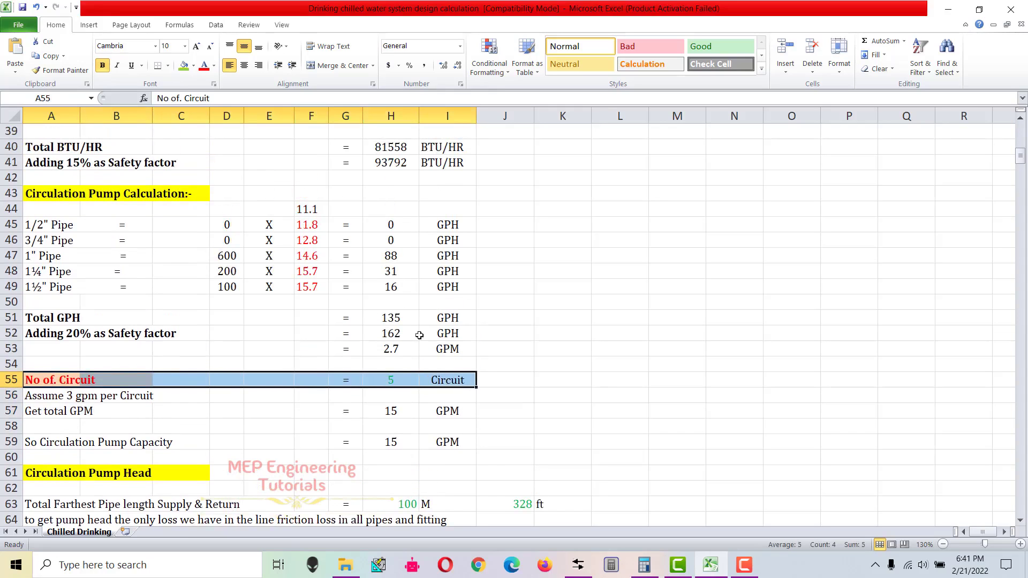
pyautogui.scroll(-1, 362, 416)
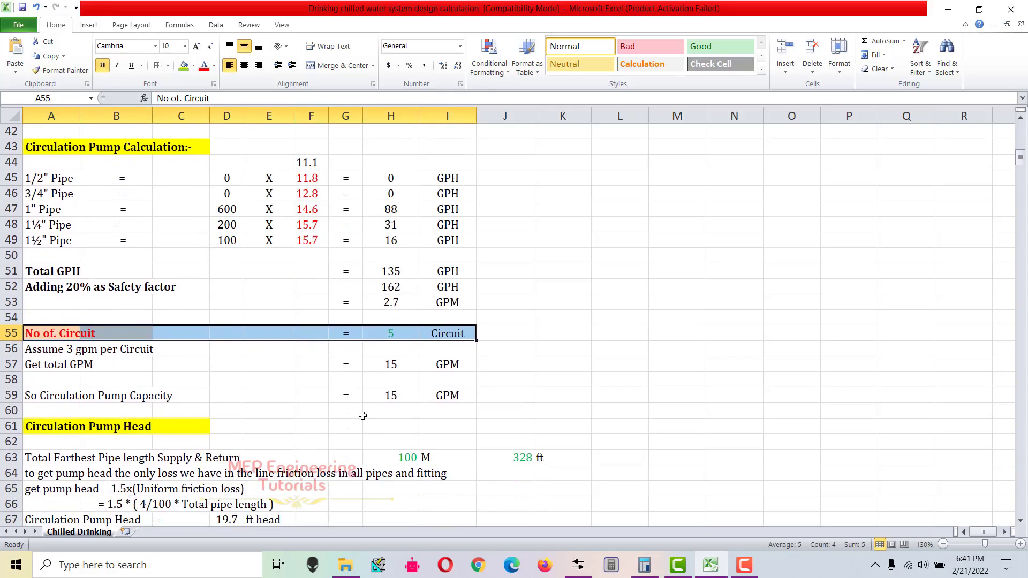
pyautogui.click(396, 333)
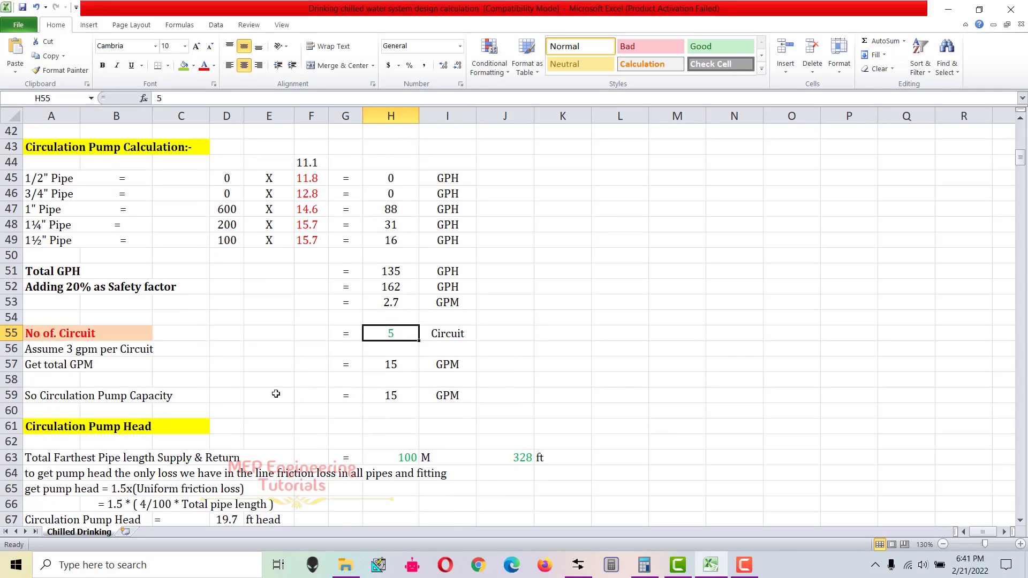
# Step: Review the assumption of 3 gpm per circuit in row 56 and the total GPM in row 57
pyautogui.moveTo(42, 349); pyautogui.dragTo(440, 366)
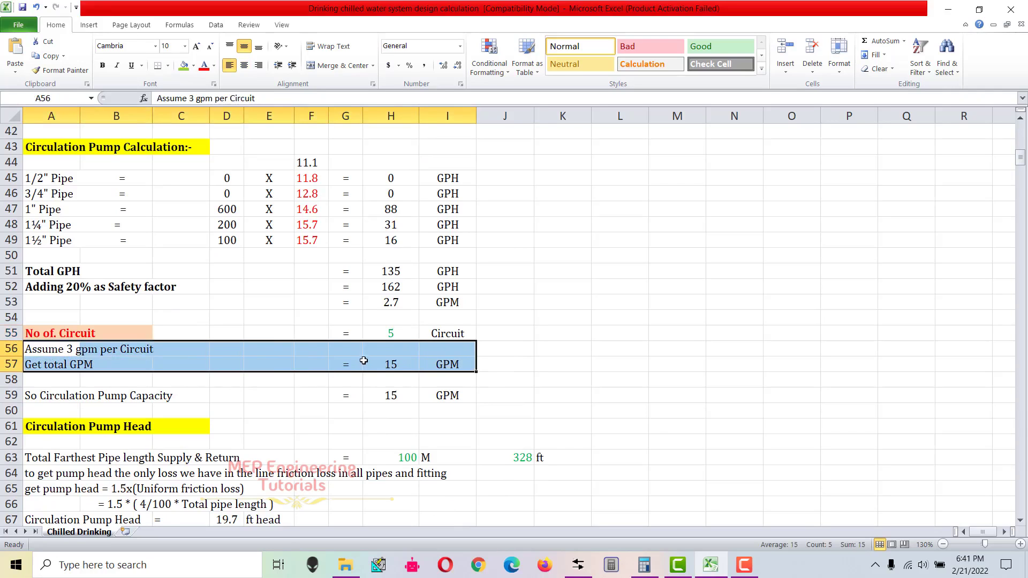
pyautogui.click(370, 348)
pyautogui.moveTo(39, 366); pyautogui.dragTo(452, 371)
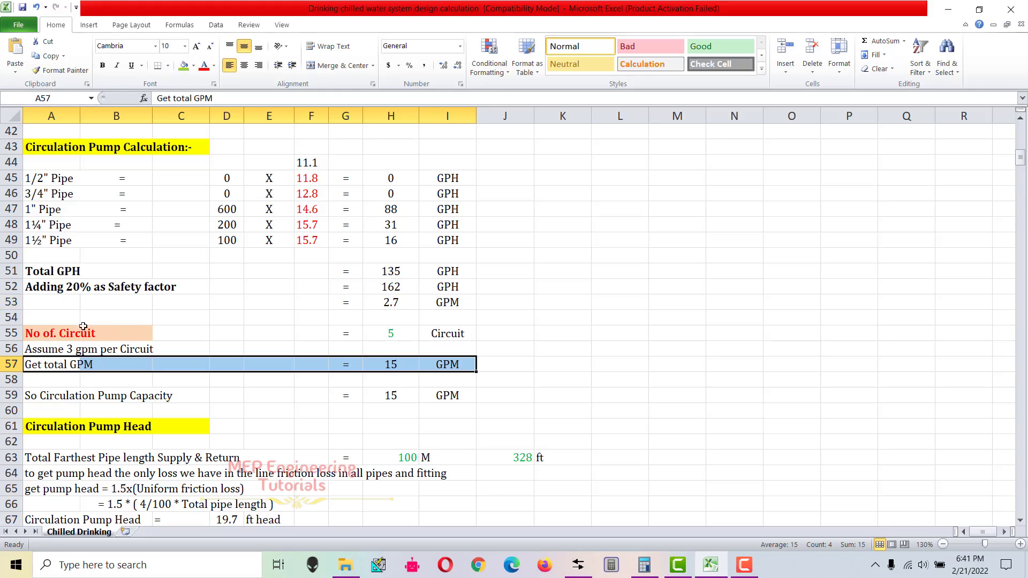
# Step: Revisit the flow with 20% safety factor in GPH and GPM in rows 52 and 53 for comparison with the circuit-based flow
pyautogui.click(30, 304)
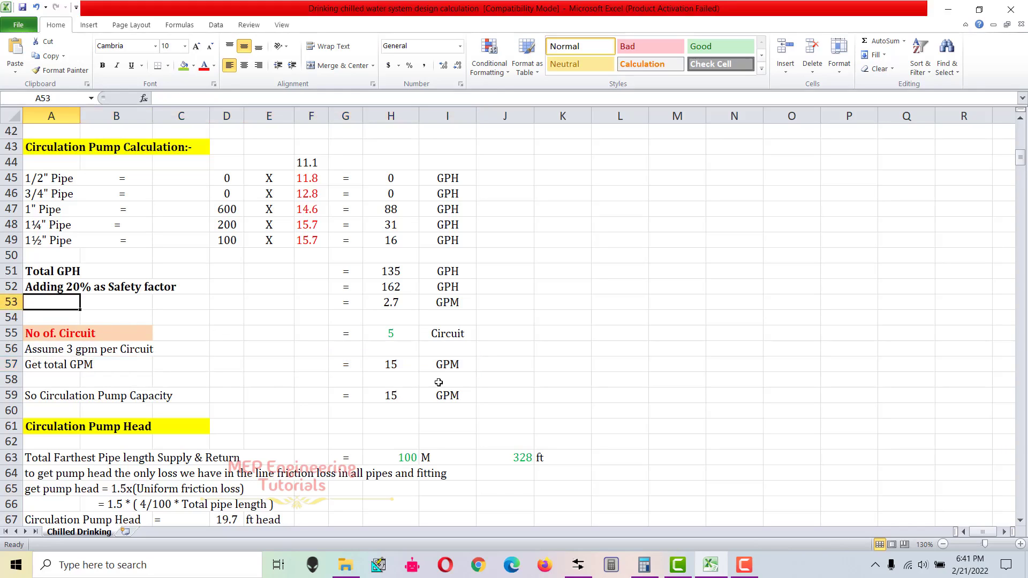
pyautogui.moveTo(59, 289); pyautogui.dragTo(437, 306)
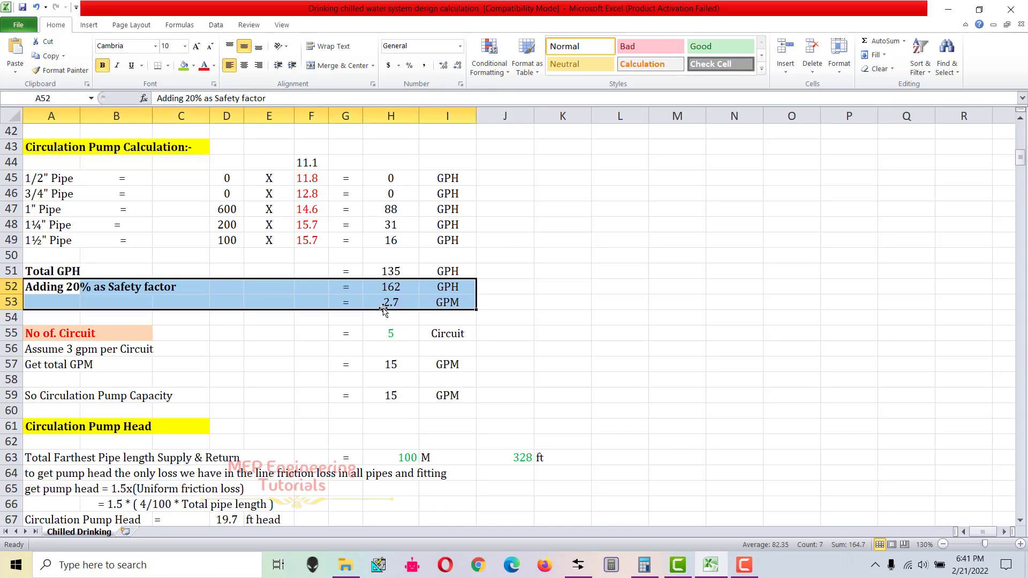
pyautogui.click(332, 349)
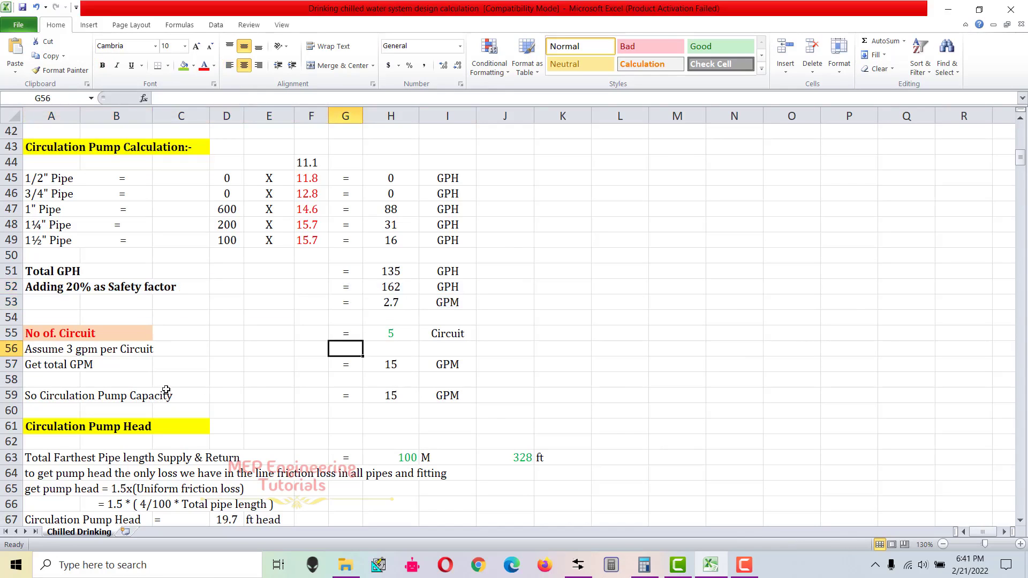
# Step: Highlight the circuit-based total GPM in row 57 and the circulation pump capacity derived from it in row 59
pyautogui.moveTo(59, 365); pyautogui.dragTo(452, 365)
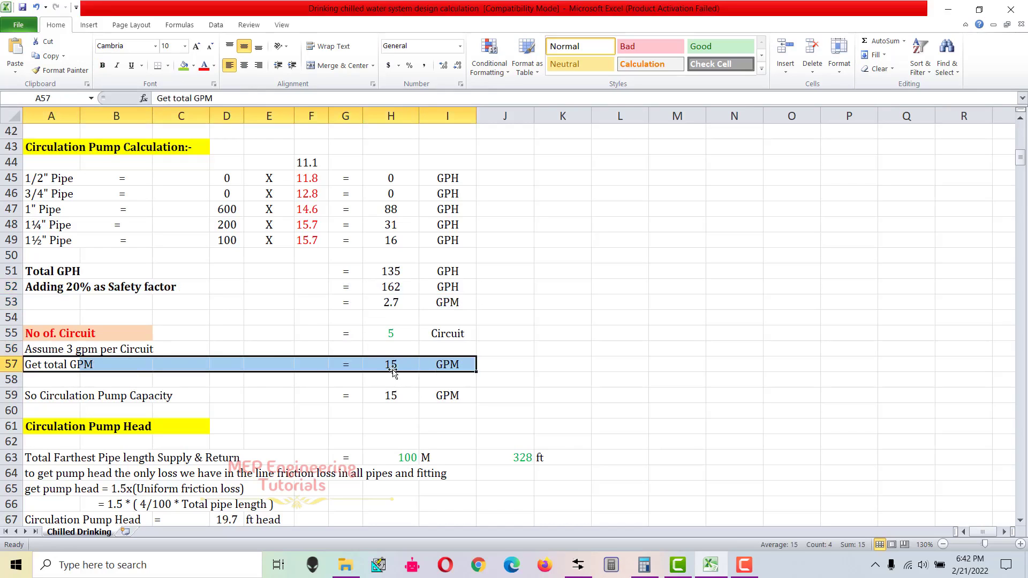
pyautogui.moveTo(38, 396); pyautogui.dragTo(457, 397)
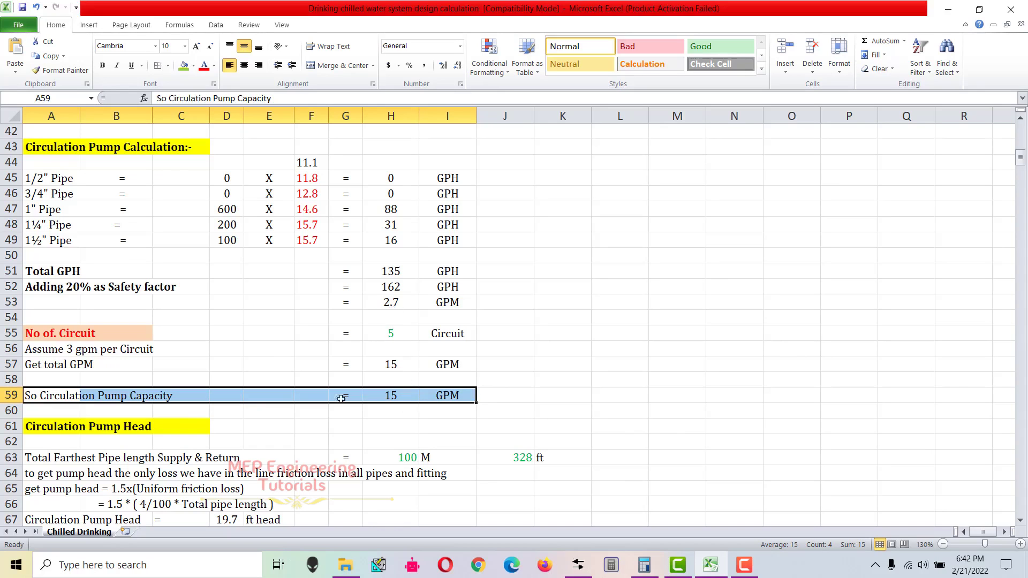
pyautogui.moveTo(37, 397); pyautogui.dragTo(442, 393)
# Step: Examine the start of the Circulation Pump Head section, covering the farthest pipe length and friction loss notes in rows 63 to 65
pyautogui.scroll(-3, 443, 393)
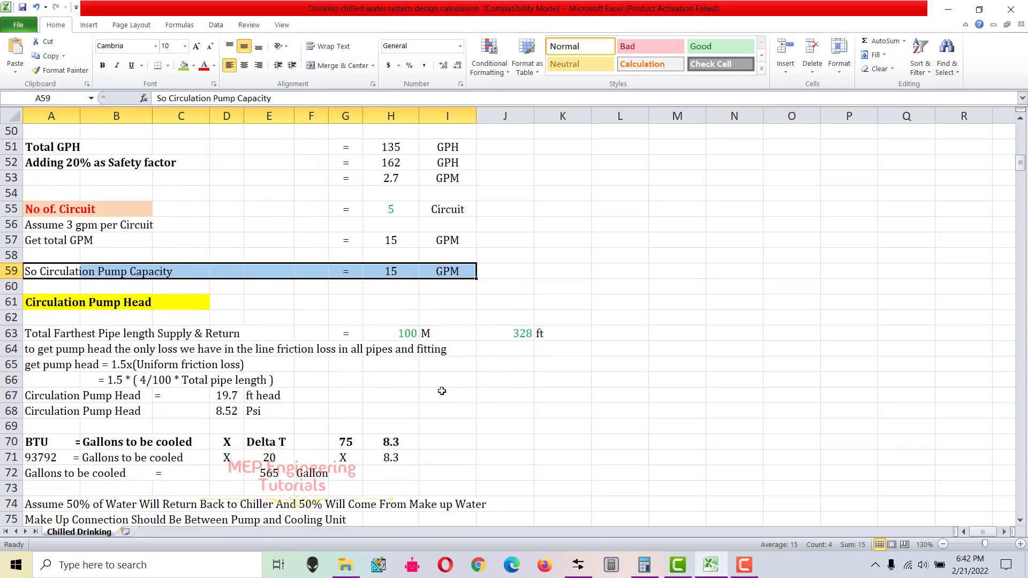
pyautogui.scroll(-2, 442, 400)
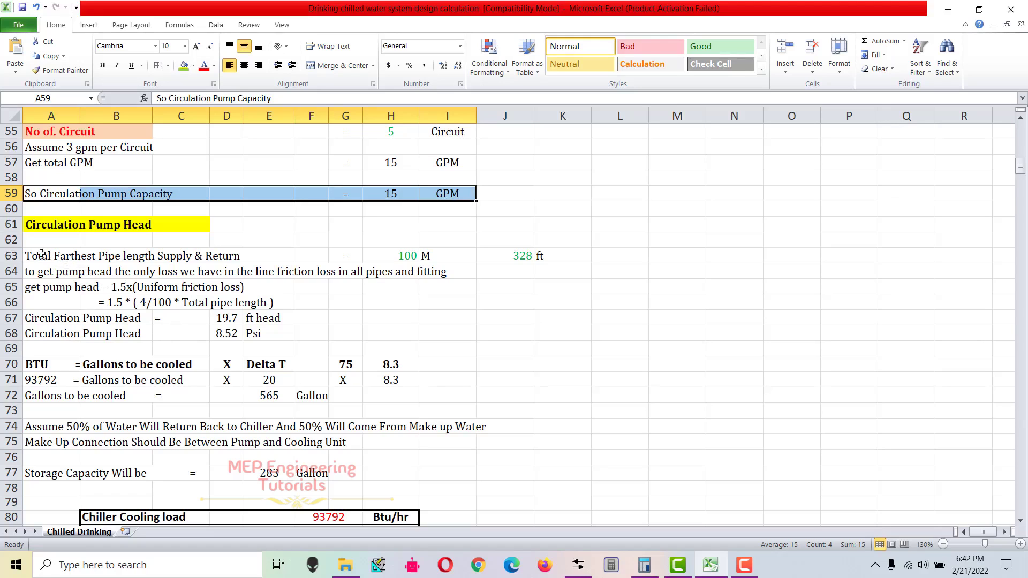
pyautogui.moveTo(36, 256); pyautogui.dragTo(520, 293)
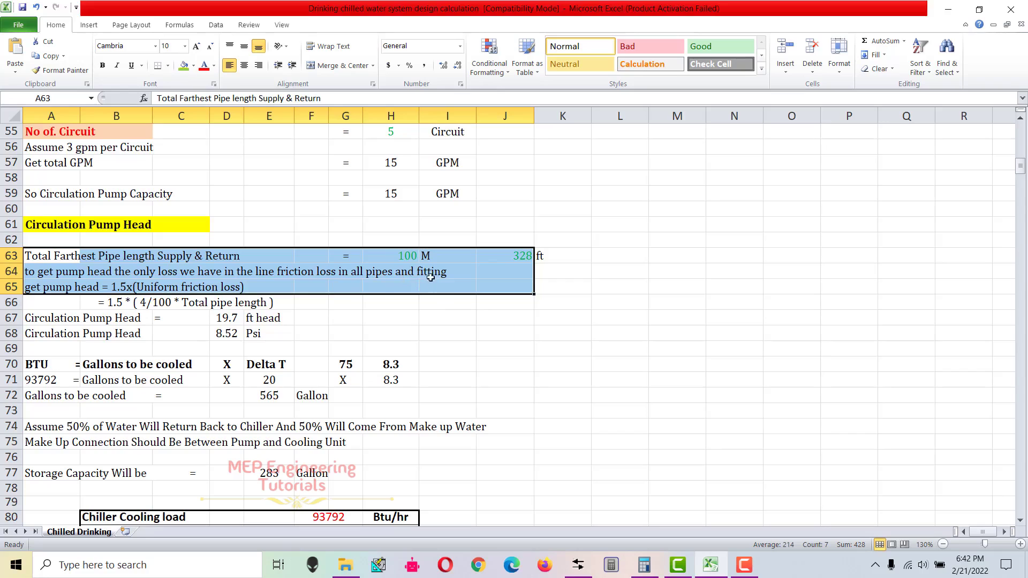
# Step: Examine the pump head formula in rows 65 and 66, with its 1.5 factor, uniform friction loss and total pipe length
pyautogui.click(119, 289)
pyautogui.moveTo(59, 288); pyautogui.dragTo(453, 297)
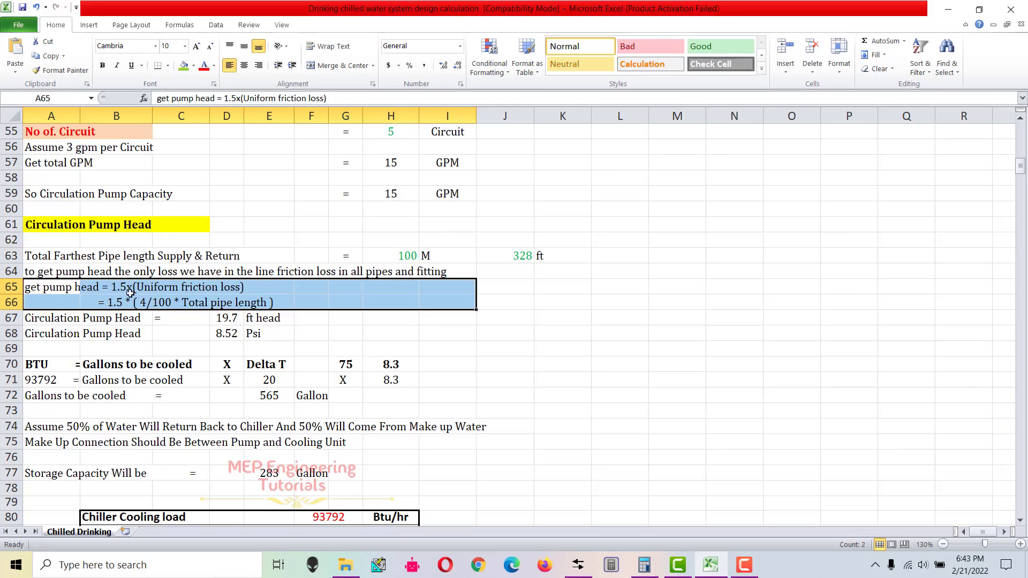
pyautogui.moveTo(47, 289); pyautogui.dragTo(270, 303)
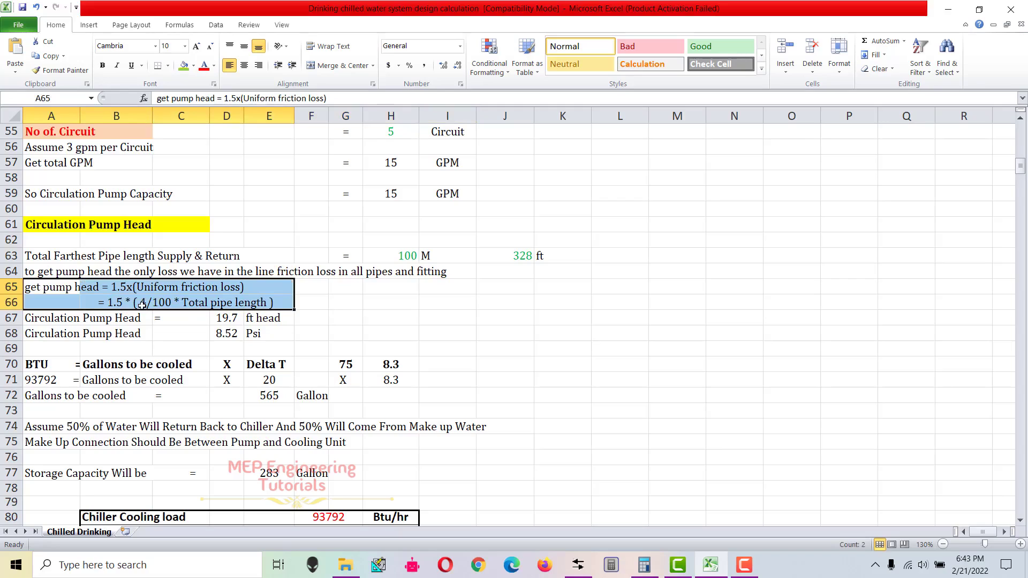
pyautogui.click(387, 288)
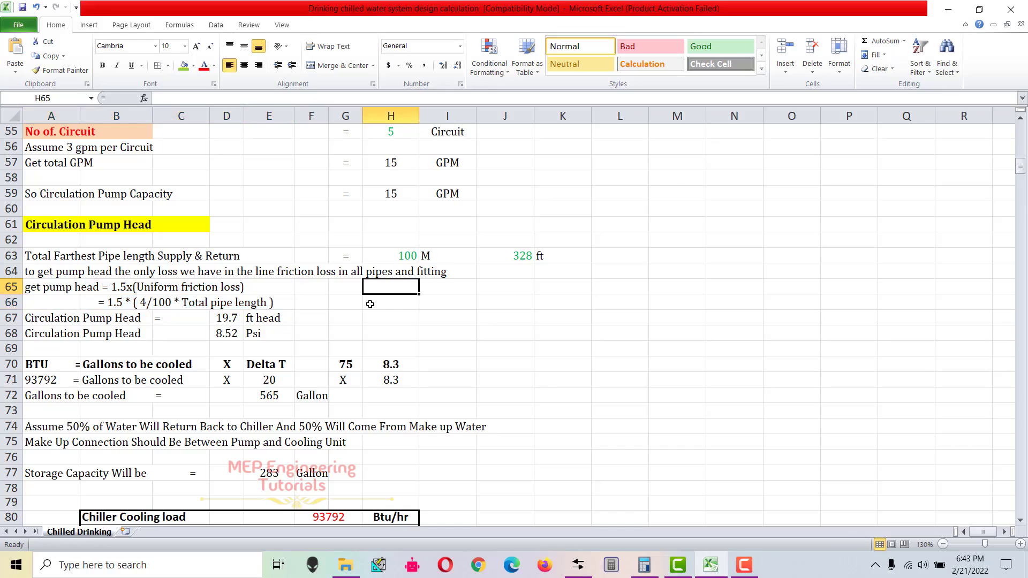
pyautogui.moveTo(44, 287); pyautogui.dragTo(415, 304)
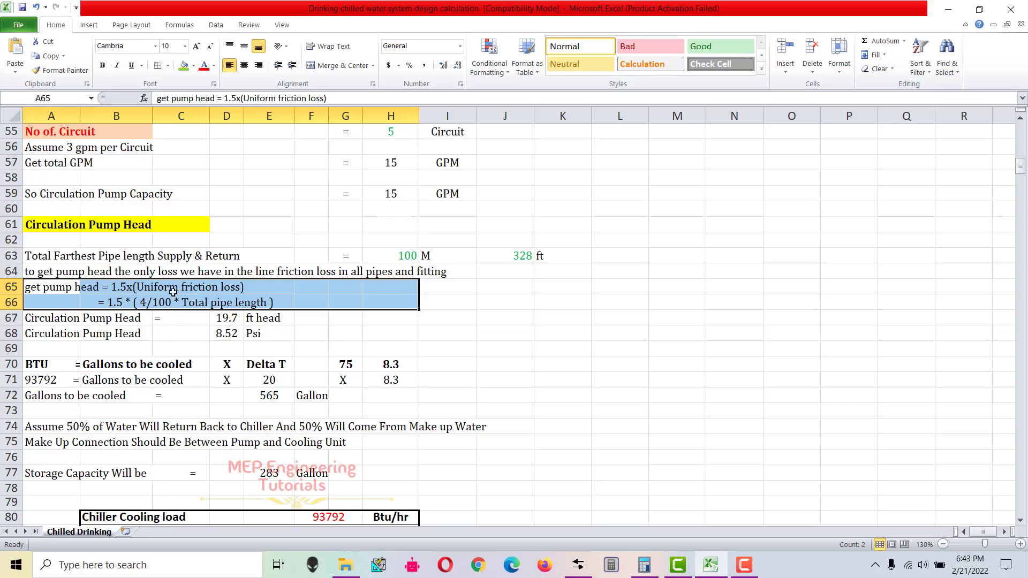
# Step: Append "x total piping length" to the pump head formula text in A65
pyautogui.click(94, 290)
pyautogui.press('Left')
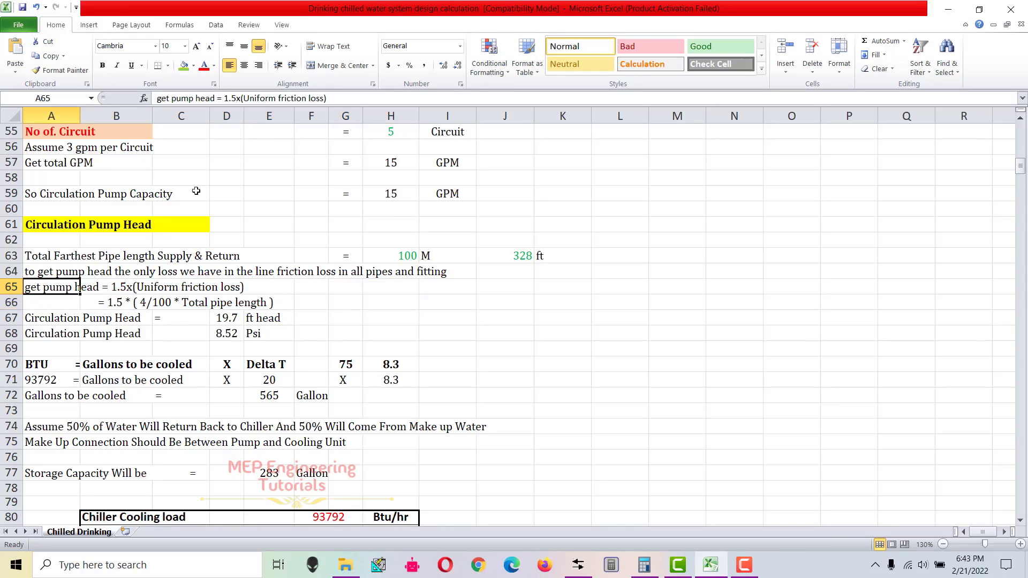
pyautogui.click(344, 98)
pyautogui.write('x')
pyautogui.write(' total piping length')
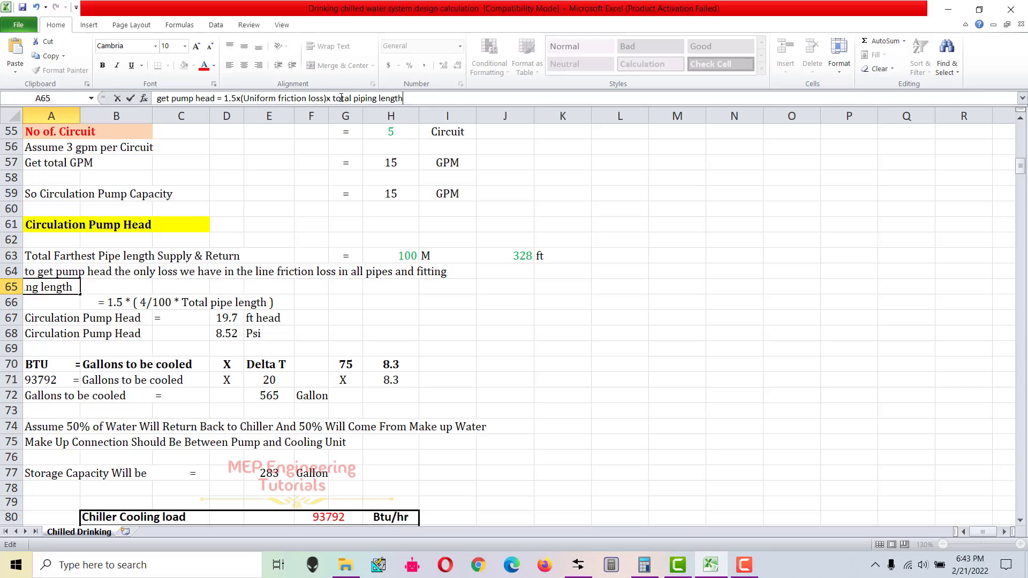
pyautogui.press('Return')
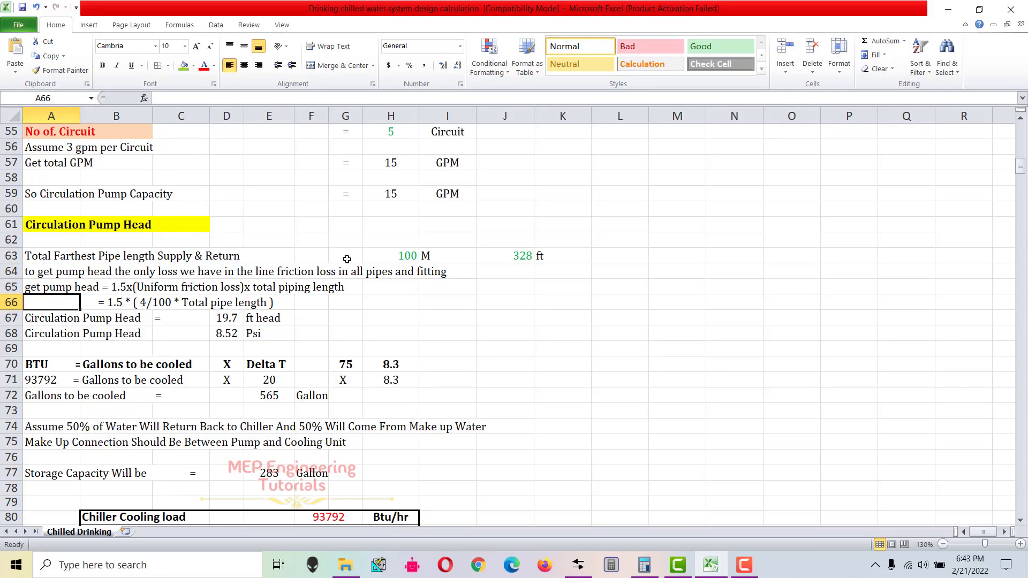
# Step: Review the total farthest supply and return pipe length in row 63, including the metre input and the feet conversion formula in J63
pyautogui.click(41, 256)
pyautogui.moveTo(41, 256); pyautogui.dragTo(546, 256)
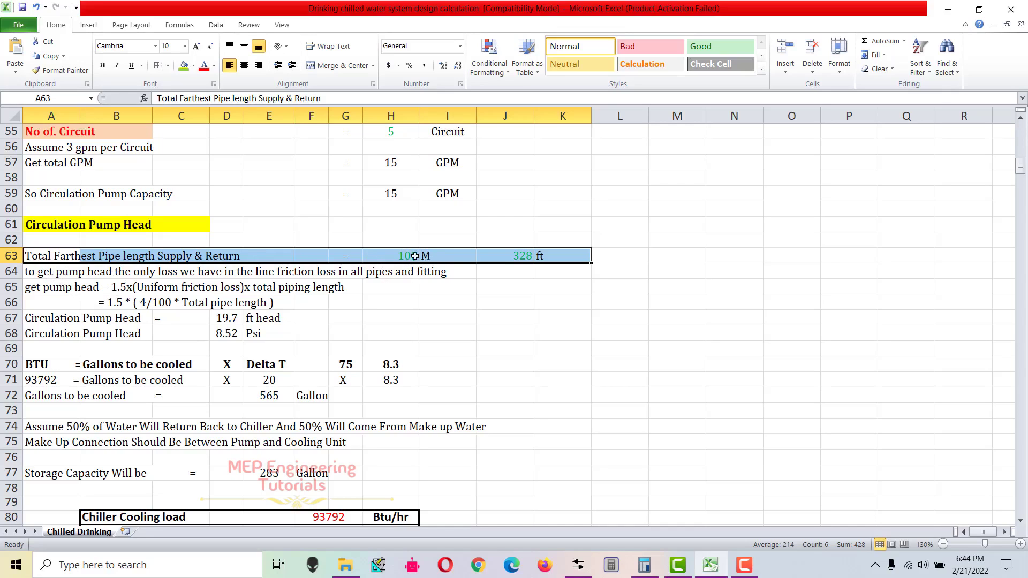
pyautogui.click(395, 258)
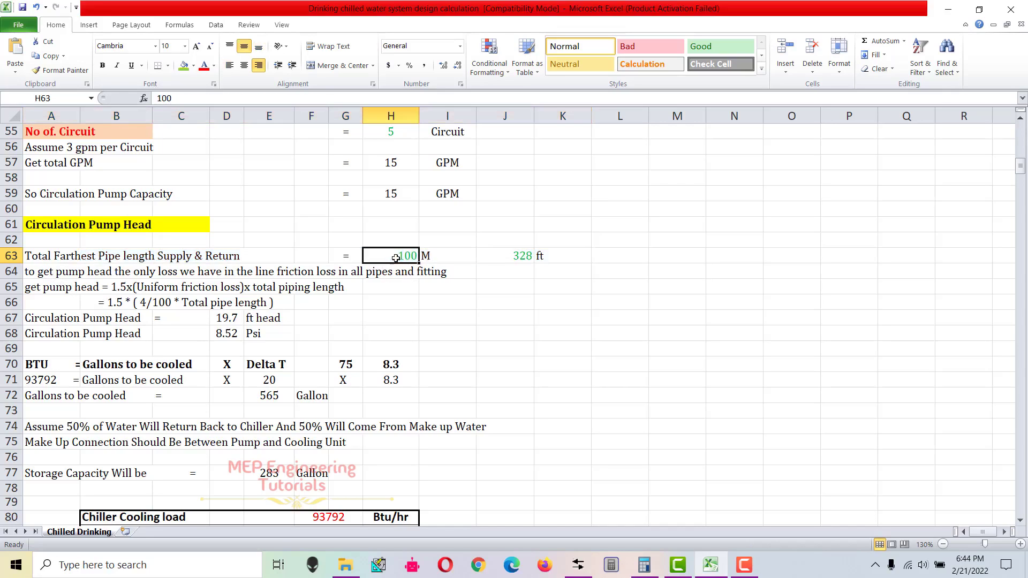
pyautogui.click(510, 257)
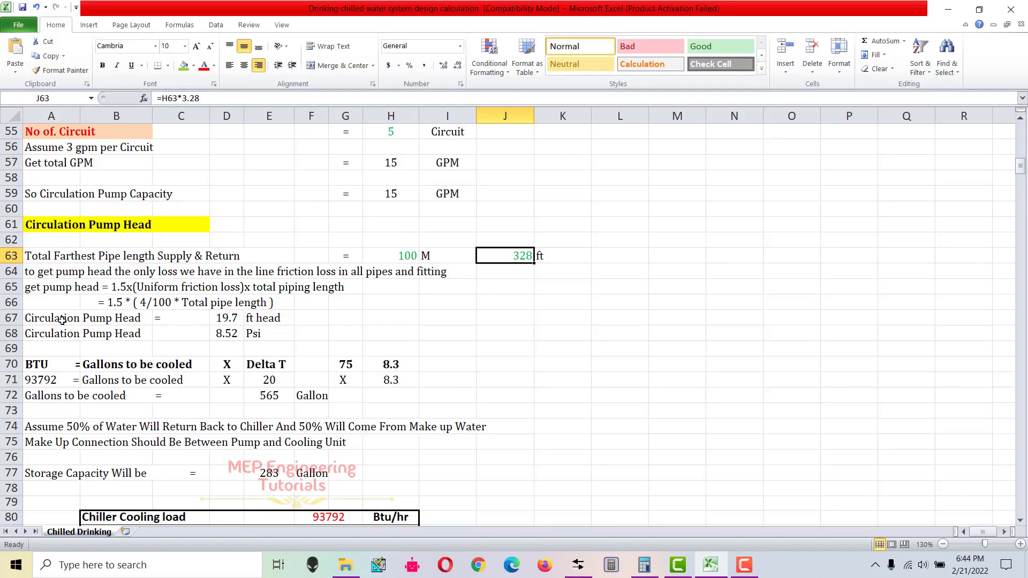
# Step: Inspect the circulation pump head formula in D67 and its reference to the pipe length in feet, leaving it unedited
pyautogui.moveTo(67, 320); pyautogui.dragTo(268, 334)
pyautogui.doubleClick(235, 318)
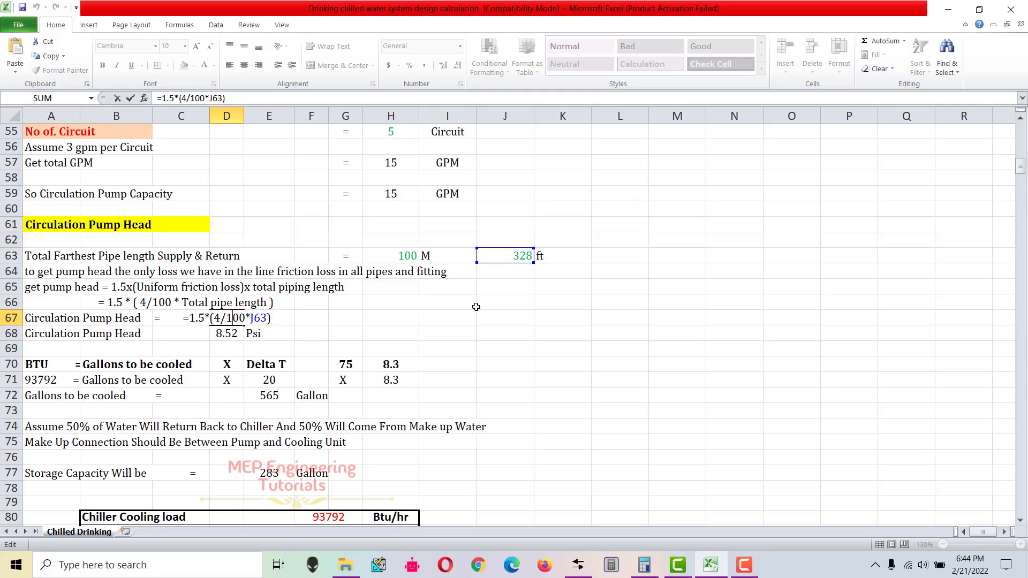
pyautogui.press('Return')
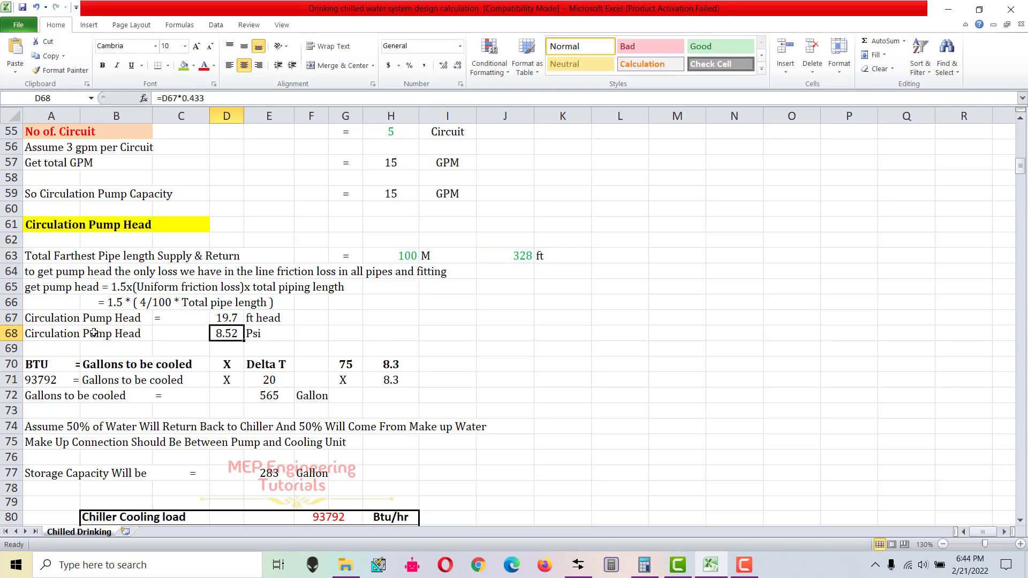
# Step: Review the circulation pump head in feet and psi in rows 67 and 68, including the psi conversion formula in D68
pyautogui.moveTo(66, 322); pyautogui.dragTo(287, 319)
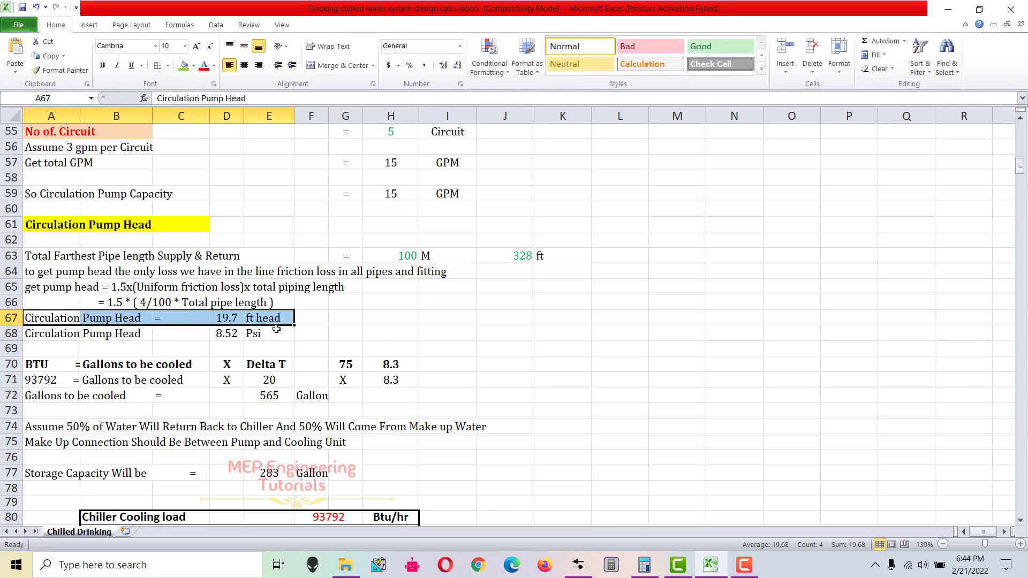
pyautogui.moveTo(46, 337); pyautogui.dragTo(317, 336)
pyautogui.click(233, 336)
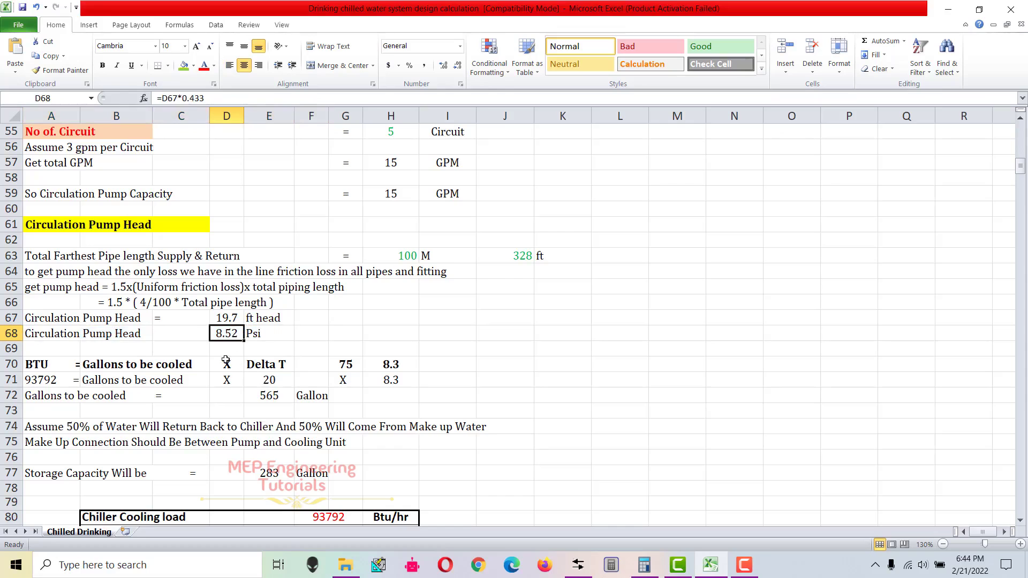
pyautogui.moveTo(55, 321); pyautogui.dragTo(261, 332)
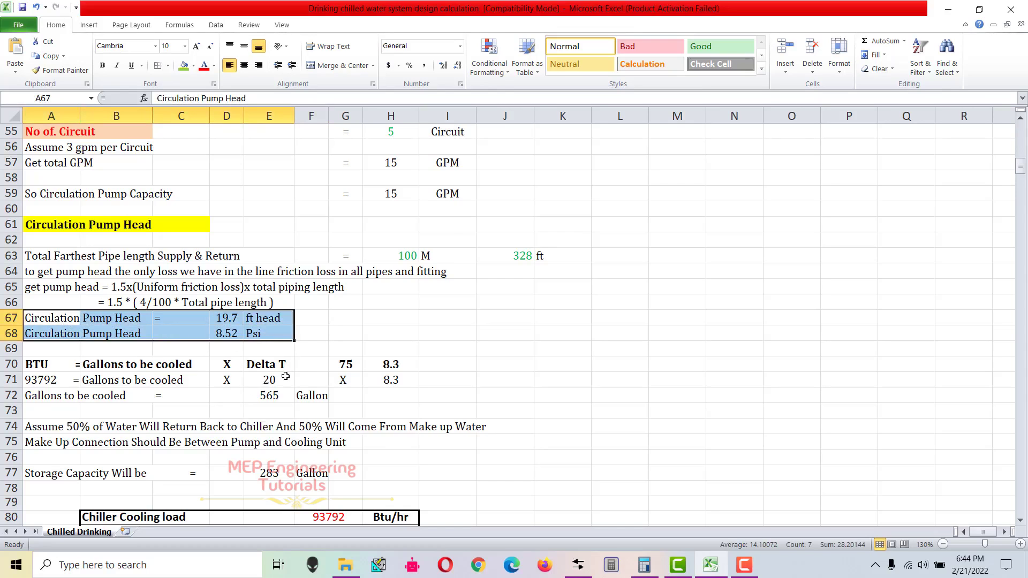
# Step: Replace the stray value in G70 of the BTU formula with the multiplication sign "X" between Delta T and 8.3
pyautogui.scroll(-2, 285, 378)
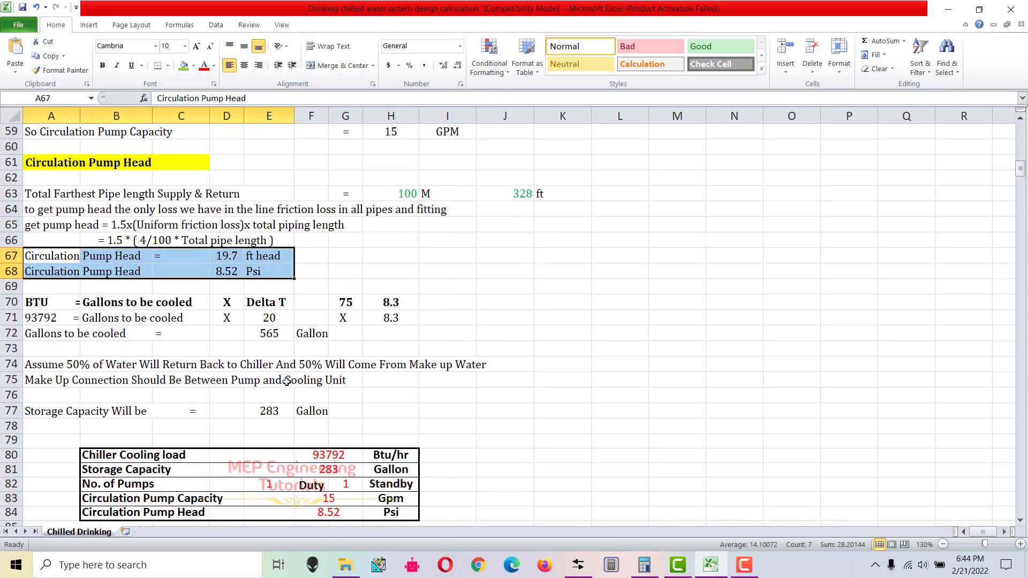
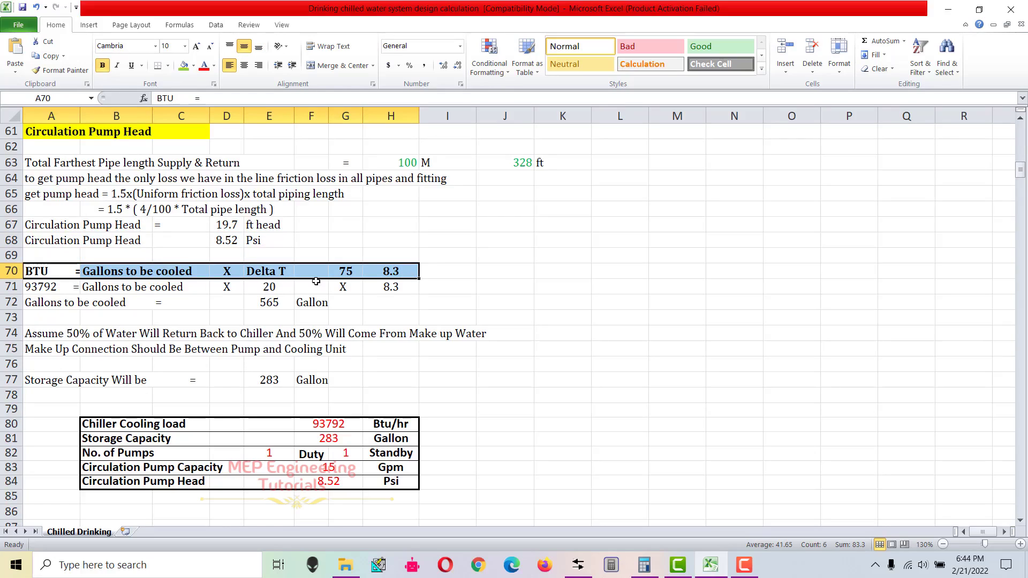
pyautogui.click(347, 272)
pyautogui.press('Delete')
pyautogui.click(431, 360)
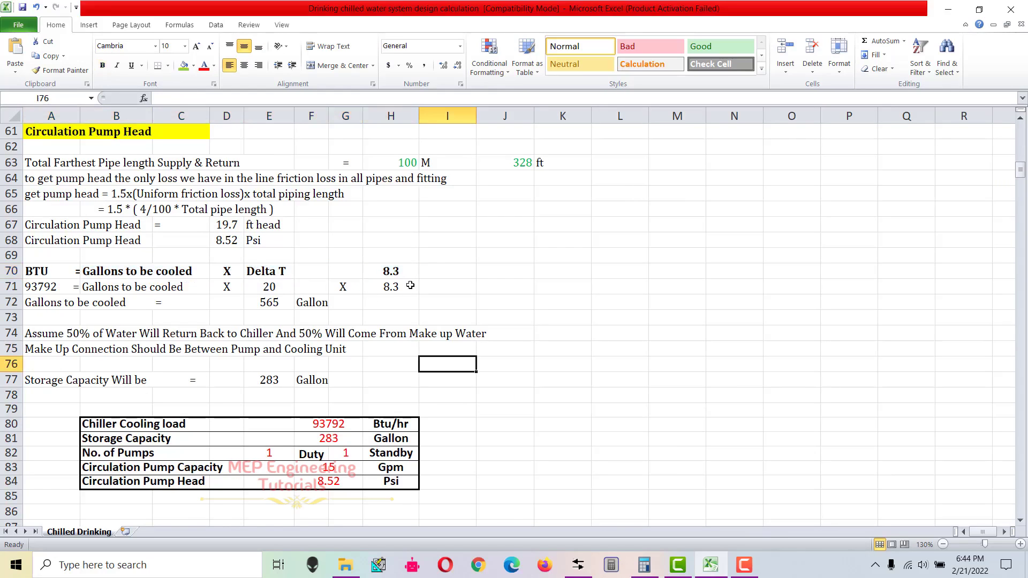
pyautogui.click(347, 273)
pyautogui.write('X')
pyautogui.click(508, 358)
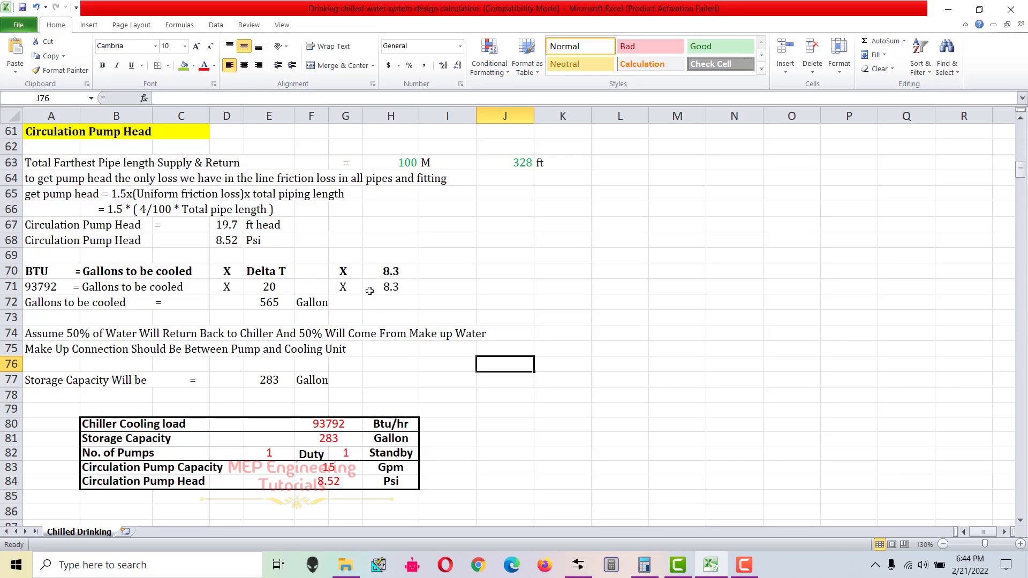
# Step: Compare the BTU value in row 71 of the gallons formula with the safety-factored total load in H41
pyautogui.click(177, 353)
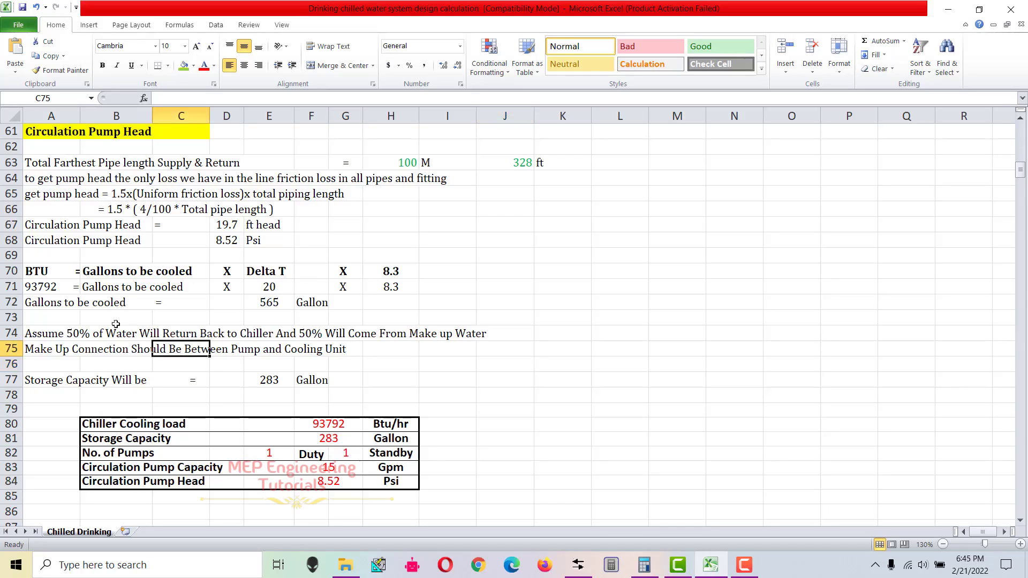
pyautogui.moveTo(31, 274); pyautogui.dragTo(37, 287)
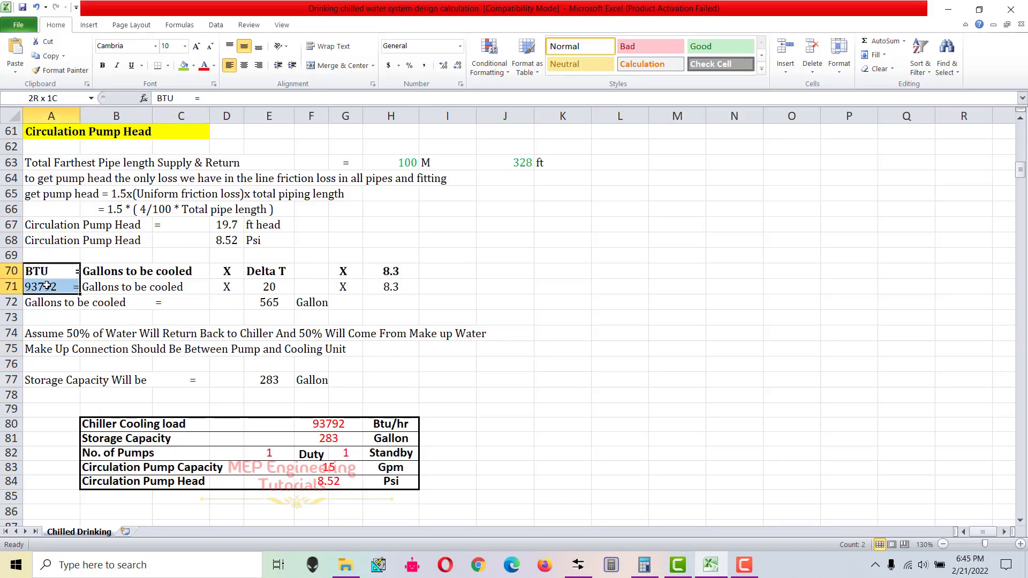
pyautogui.scroll(6, 325, 377)
pyautogui.scroll(3, 326, 377)
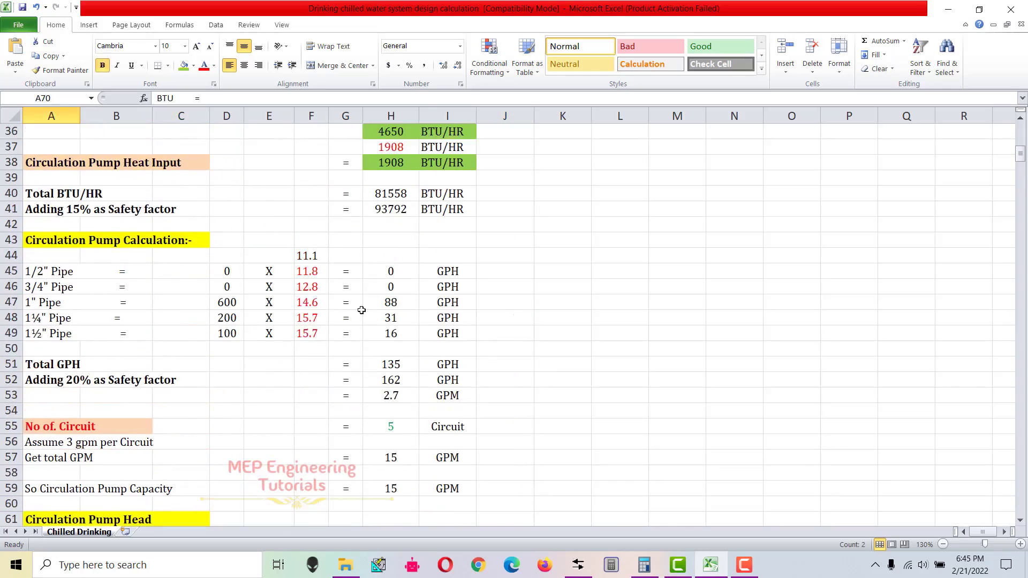
pyautogui.moveTo(376, 210); pyautogui.dragTo(436, 211)
pyautogui.scroll(-8, 447, 240)
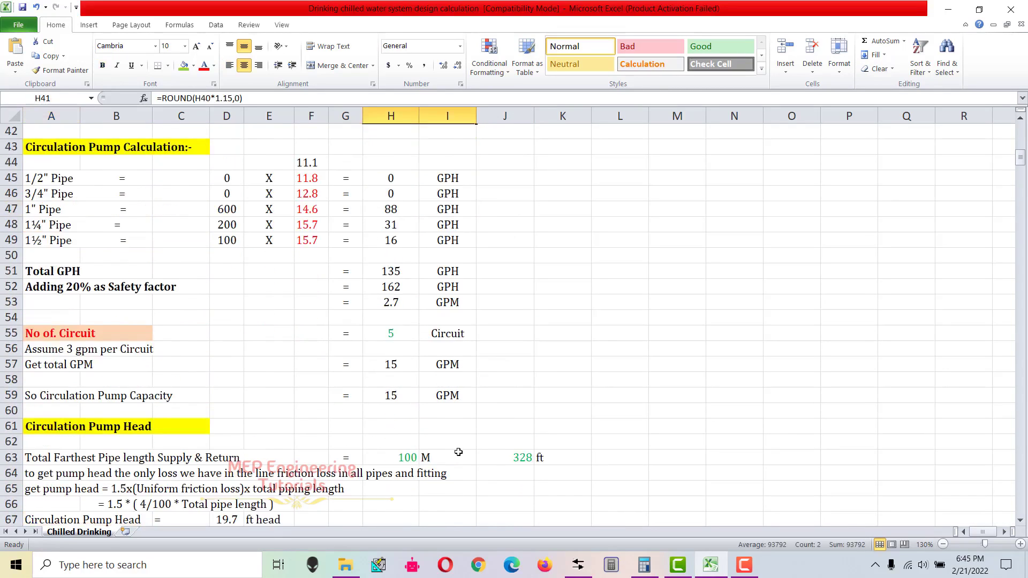
pyautogui.scroll(-2, 72, 474)
pyautogui.scroll(3, 69, 477)
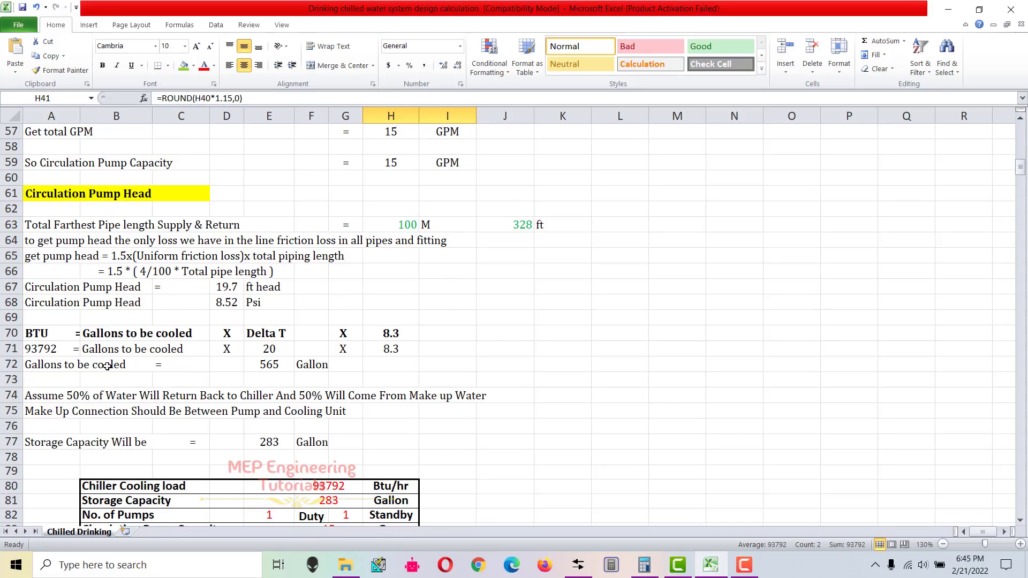
# Step: Inspect the Delta T formula in E71 and check it against the water inlet temperature among the sheet's first inputs
pyautogui.click(280, 349)
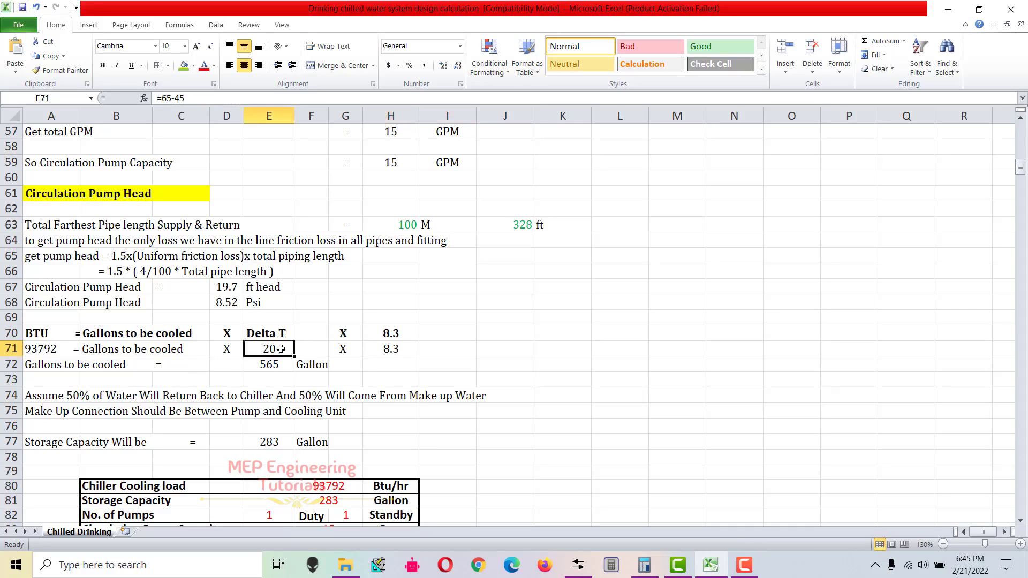
pyautogui.moveTo(1021, 171); pyautogui.dragTo(1021, 131)
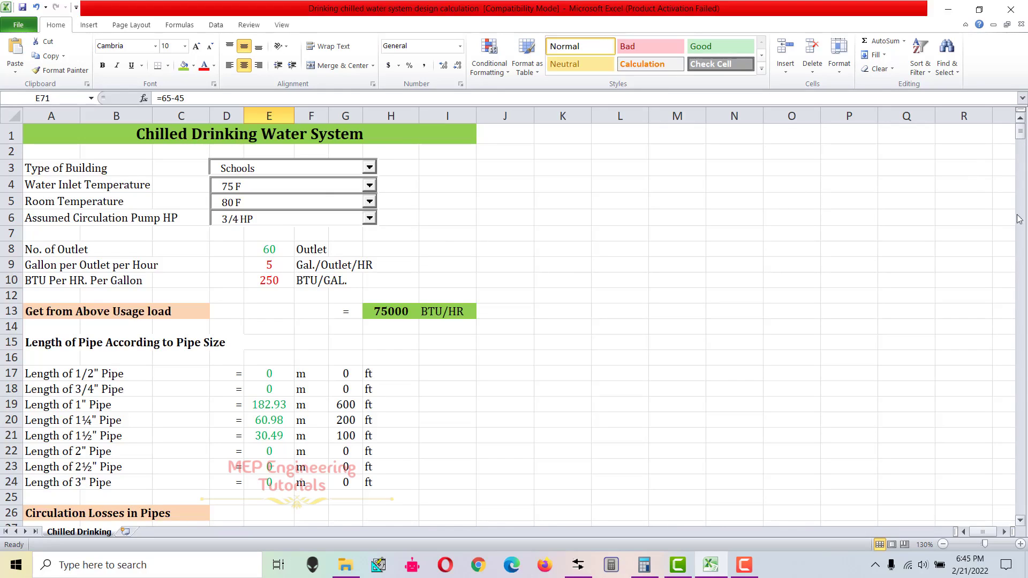
pyautogui.moveTo(1022, 136); pyautogui.dragTo(1022, 177)
pyautogui.scroll(1, 467, 384)
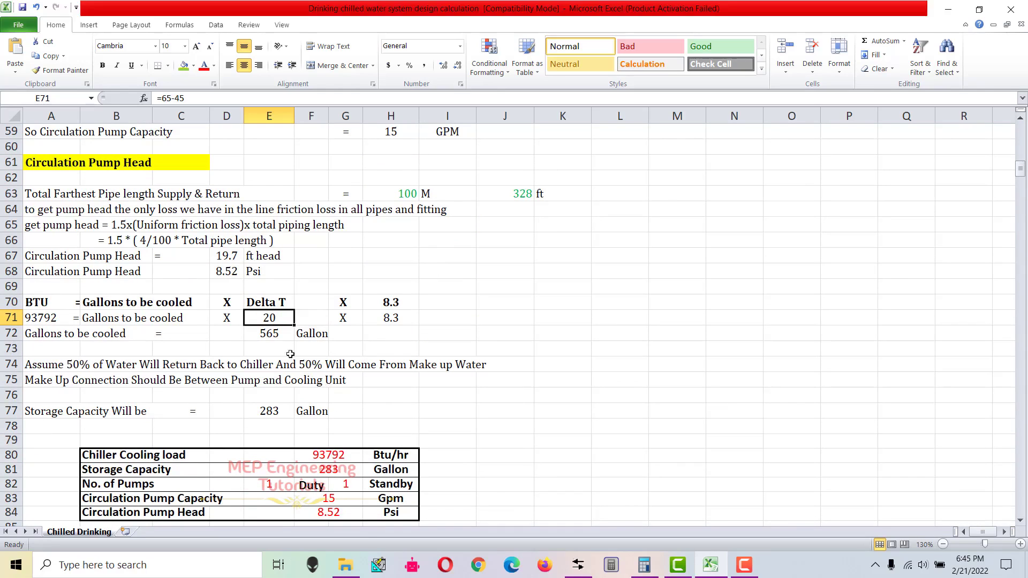
# Step: Switch to Calculator, compute 75 - 45 for the temperature difference, and return to the Excel sheet
pyautogui.click(645, 564)
pyautogui.write('75 - 45')
pyautogui.press('Return')
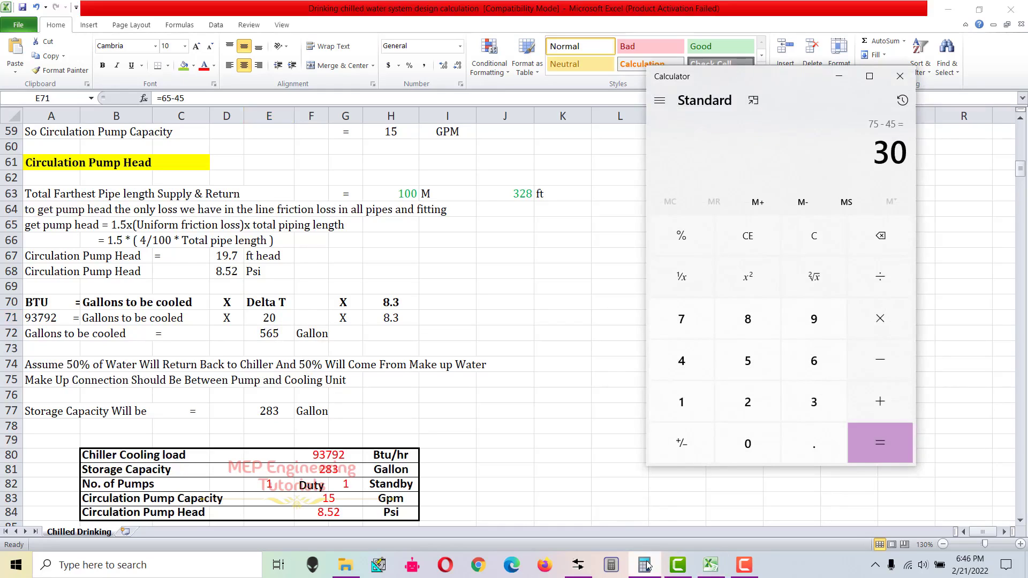
pyautogui.hotkey('alt', 'Tab')
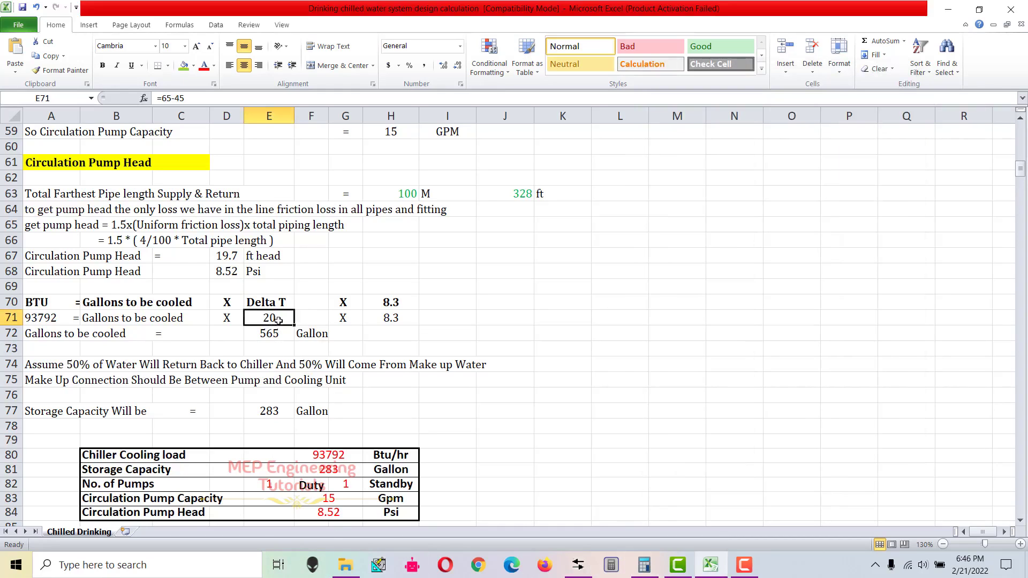
# Step: Change the Delta T formula in E71 to =75-45
pyautogui.click(168, 99)
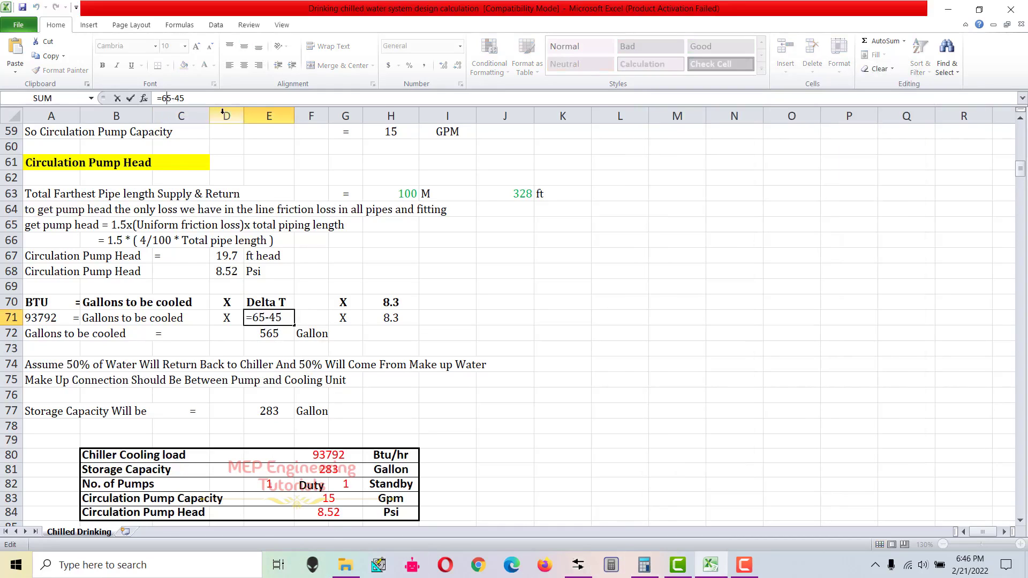
pyautogui.press('BackSpace')
pyautogui.write('7')
pyautogui.press('Return')
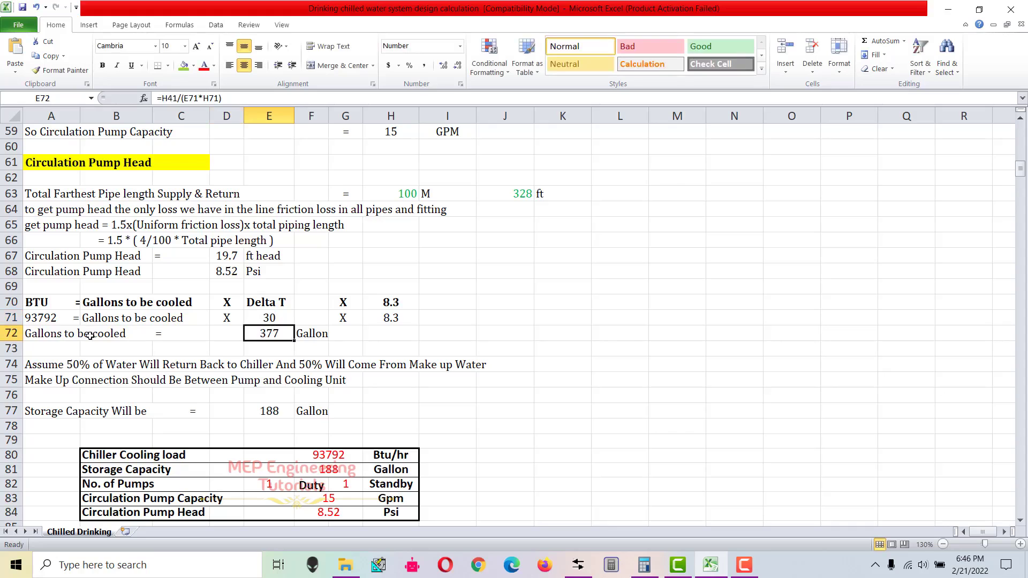
# Step: Review the gallons to be cooled in row 72, the 50% make-up water assumption in rows 74 and 75, and the storage capacity in row 77
pyautogui.moveTo(48, 338); pyautogui.dragTo(362, 333)
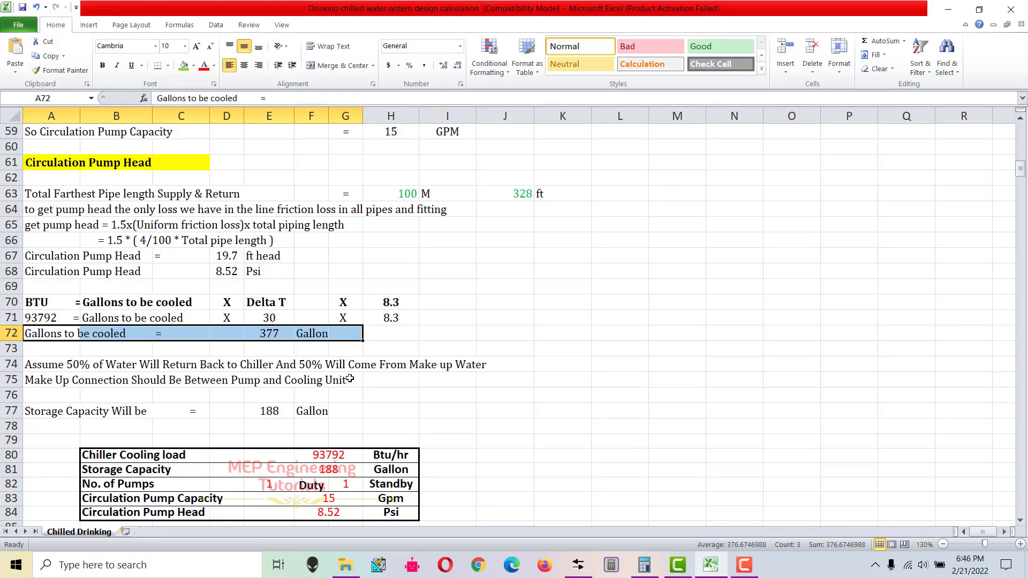
pyautogui.scroll(-1, 350, 379)
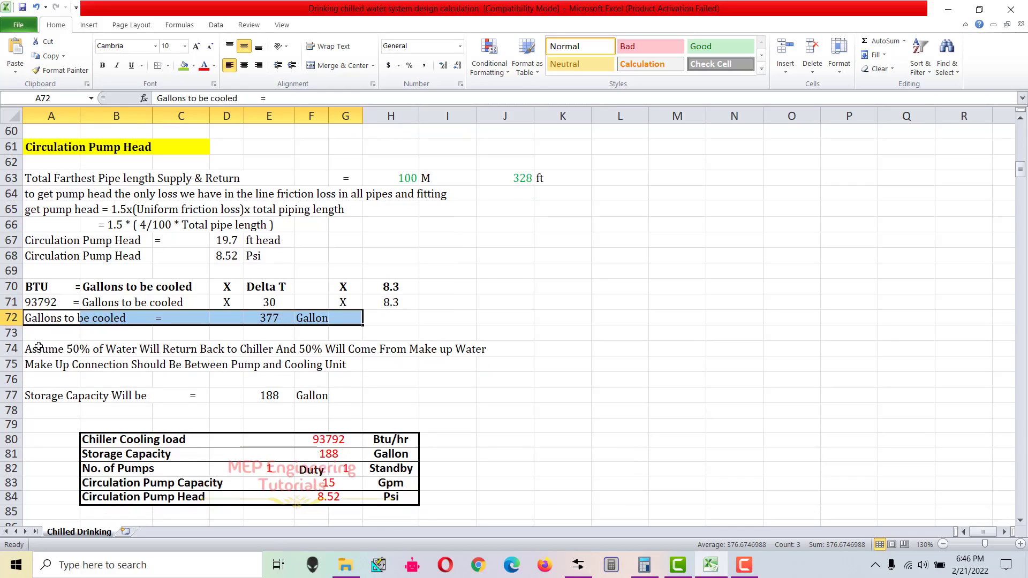
pyautogui.moveTo(39, 348); pyautogui.dragTo(483, 361)
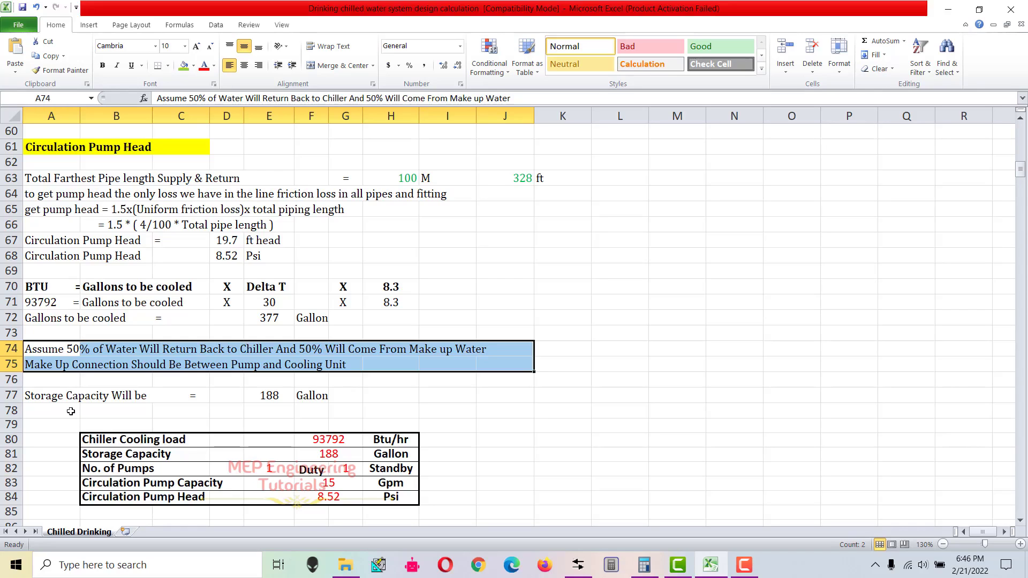
pyautogui.moveTo(48, 399); pyautogui.dragTo(340, 399)
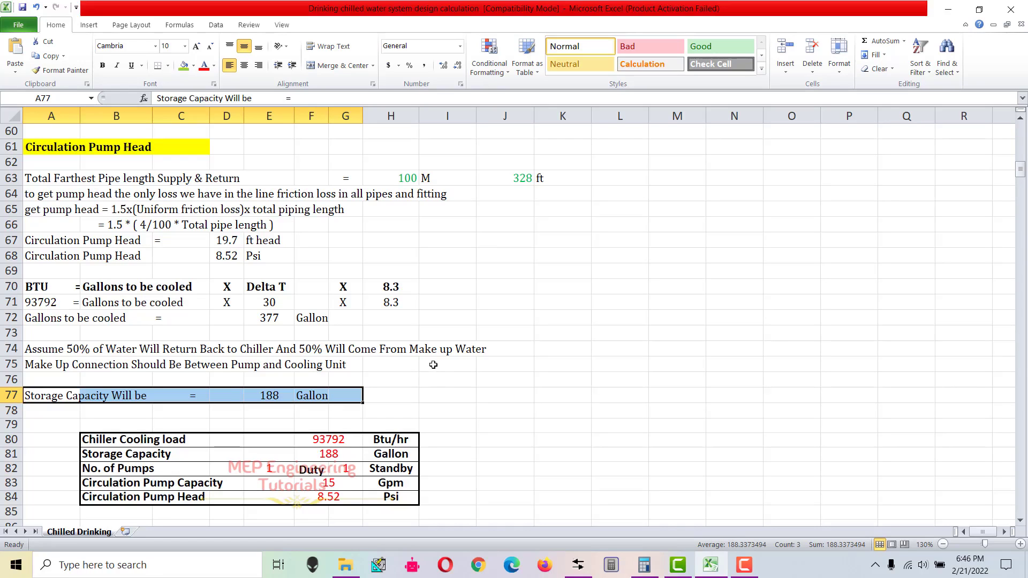
# Step: Inspect the storage capacity formula in E77 and its reference to the gallons to be cooled, leaving it unedited
pyautogui.click(270, 395)
pyautogui.doubleClick(268, 395)
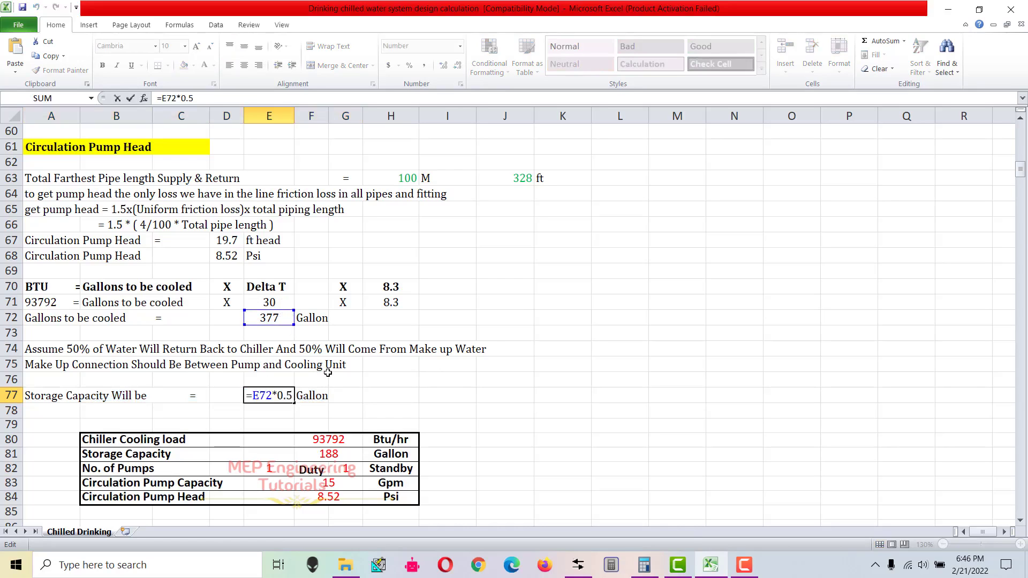
pyautogui.press('Return')
pyautogui.moveTo(36, 398); pyautogui.dragTo(310, 396)
pyautogui.click(503, 482)
# Step: Compare the chiller cooling load in the summary table with the safety-factored total BTU/HR in row 41
pyautogui.scroll(-1, 473, 490)
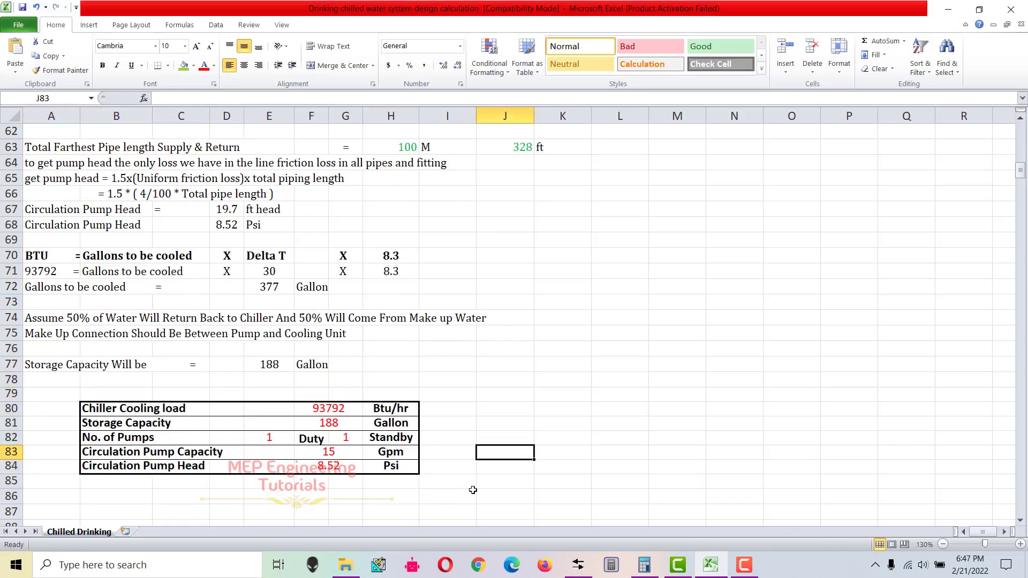
pyautogui.scroll(-1, 428, 471)
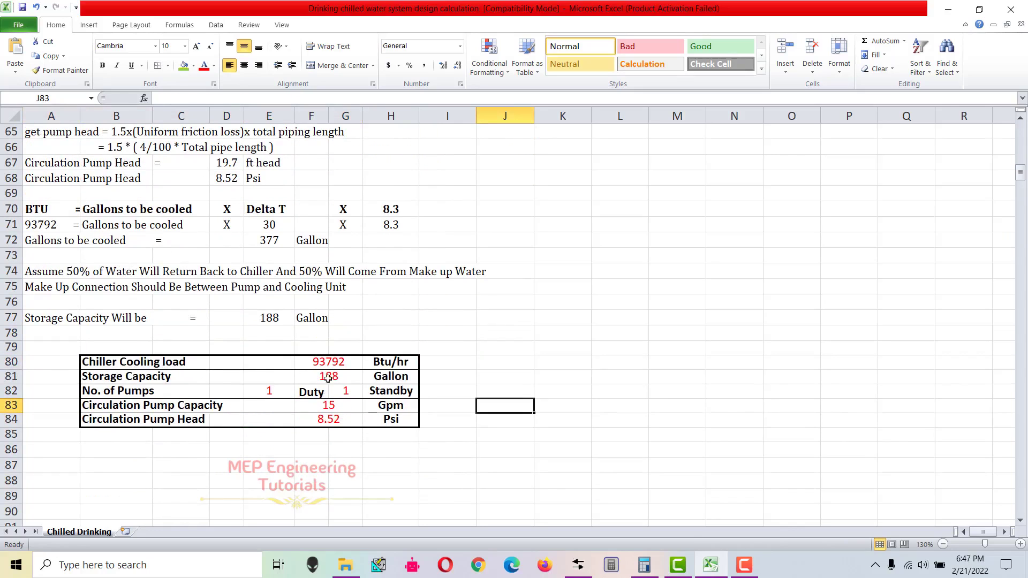
pyautogui.moveTo(1023, 174); pyautogui.dragTo(1021, 158)
pyautogui.scroll(1, 381, 203)
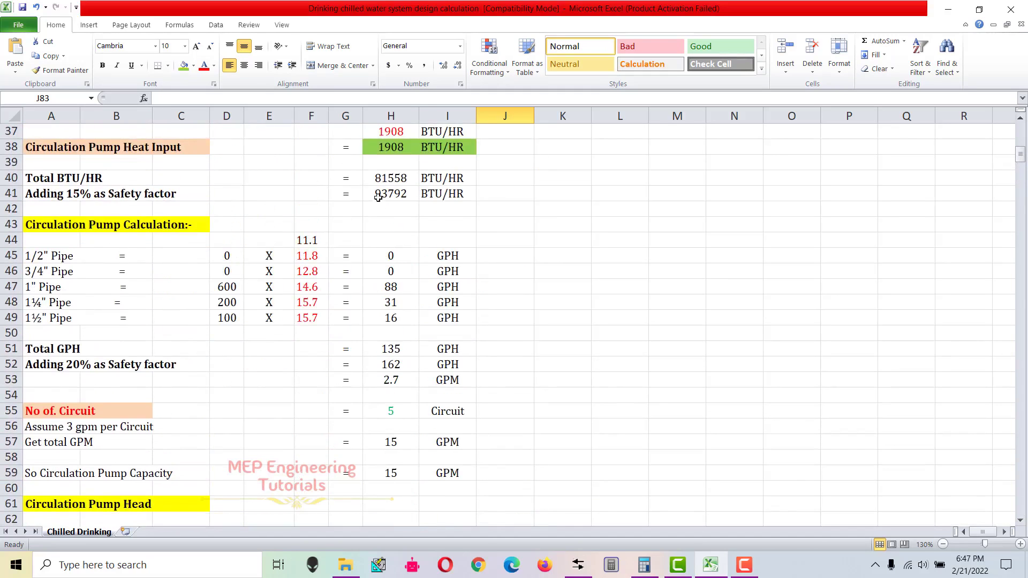
pyautogui.moveTo(381, 196); pyautogui.dragTo(444, 195)
pyautogui.scroll(-8, 351, 460)
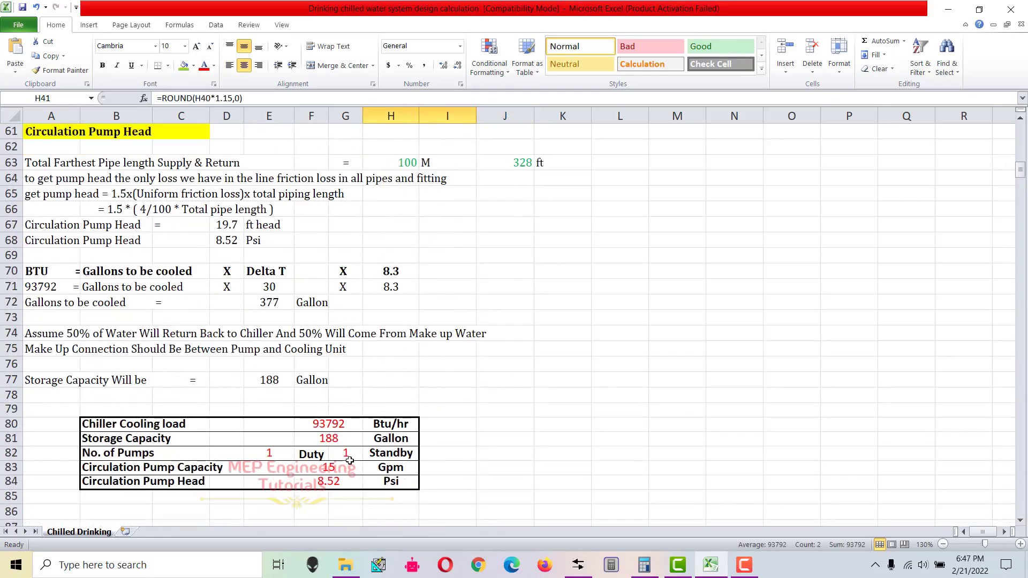
# Step: Check the summary table's storage capacity against E77 and review the duty and standby pumps in row 82
pyautogui.moveTo(90, 445); pyautogui.dragTo(450, 439)
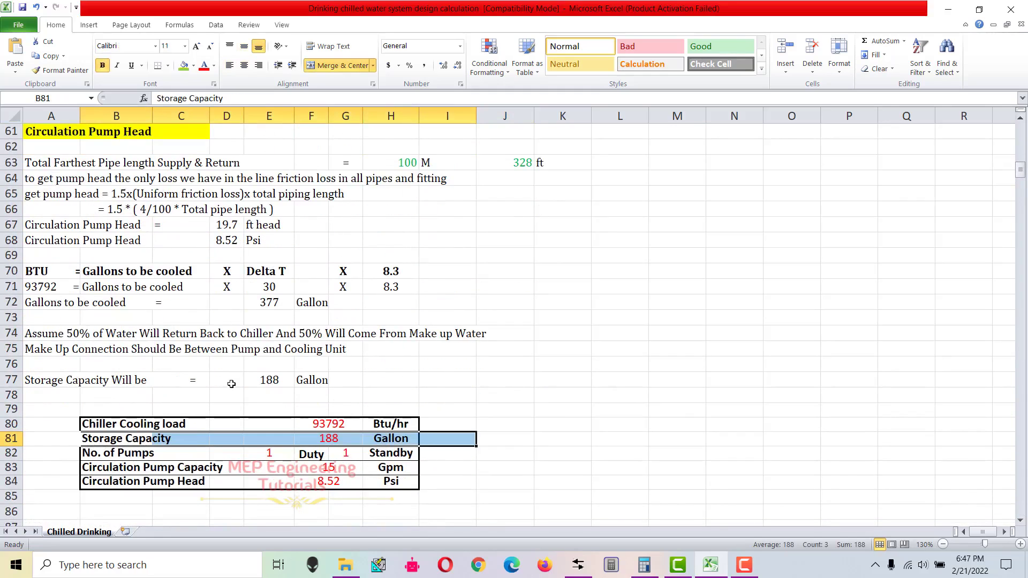
pyautogui.click(265, 381)
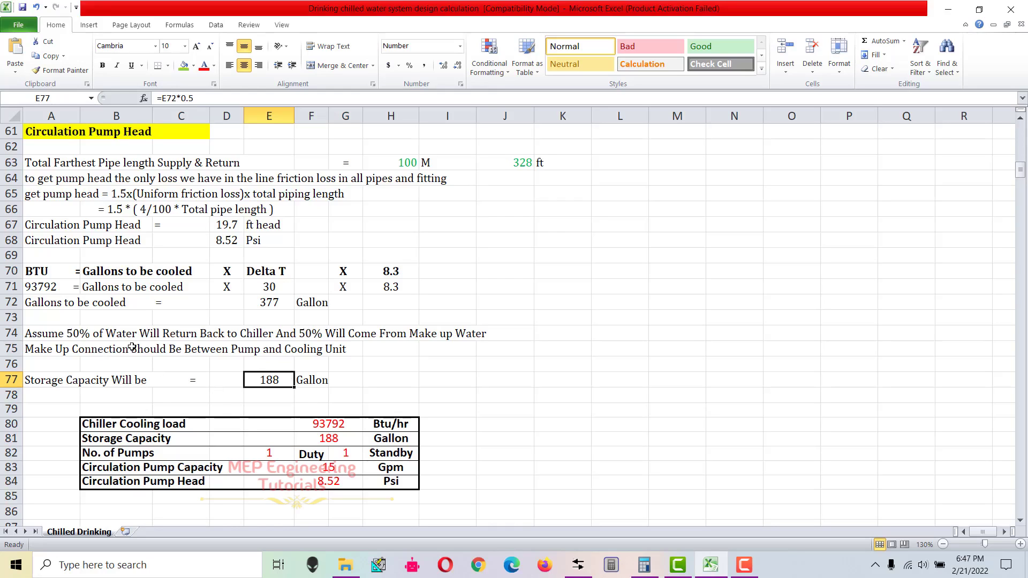
pyautogui.scroll(-1, 350, 436)
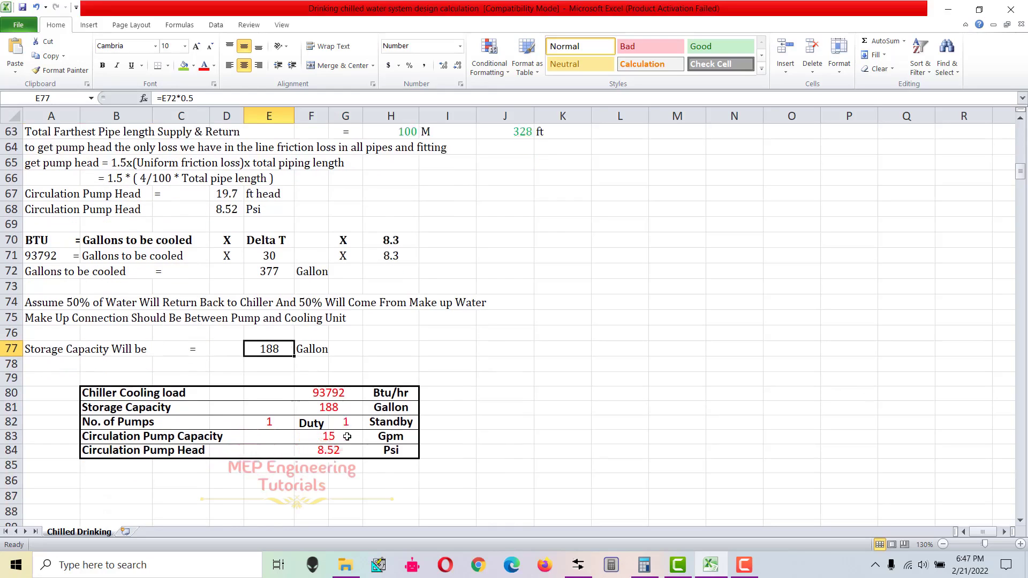
pyautogui.moveTo(99, 408); pyautogui.dragTo(424, 402)
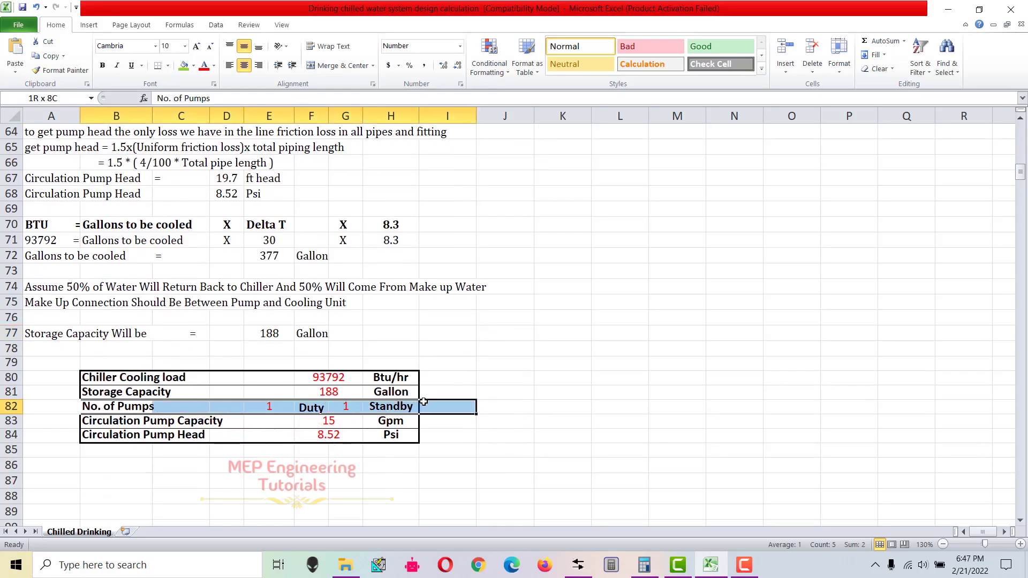
pyautogui.click(410, 464)
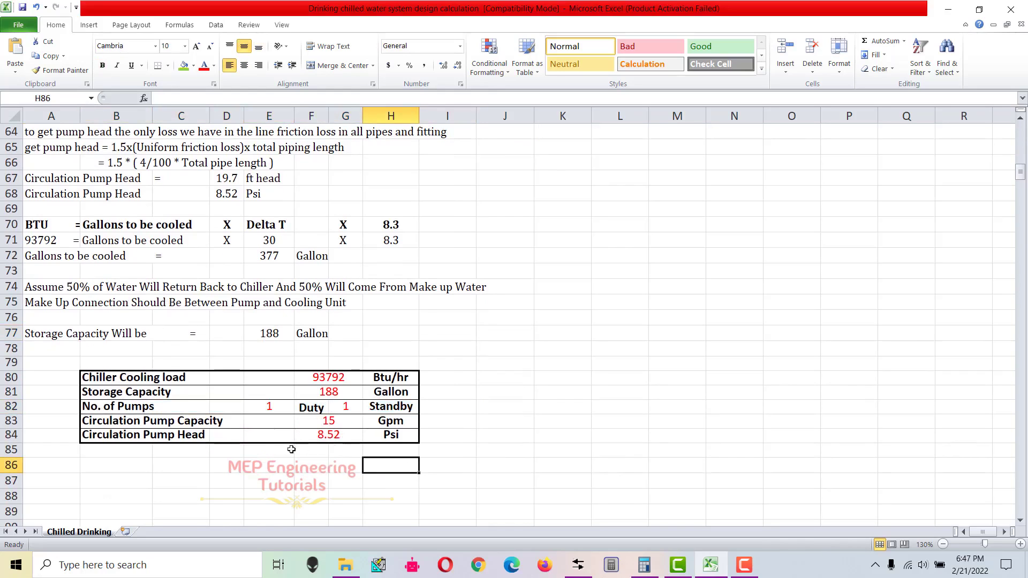
# Step: Compare the circulation pump capacity in the summary table with the calculated capacity in row 59
pyautogui.moveTo(55, 423); pyautogui.dragTo(428, 435)
pyautogui.scroll(4, 436, 436)
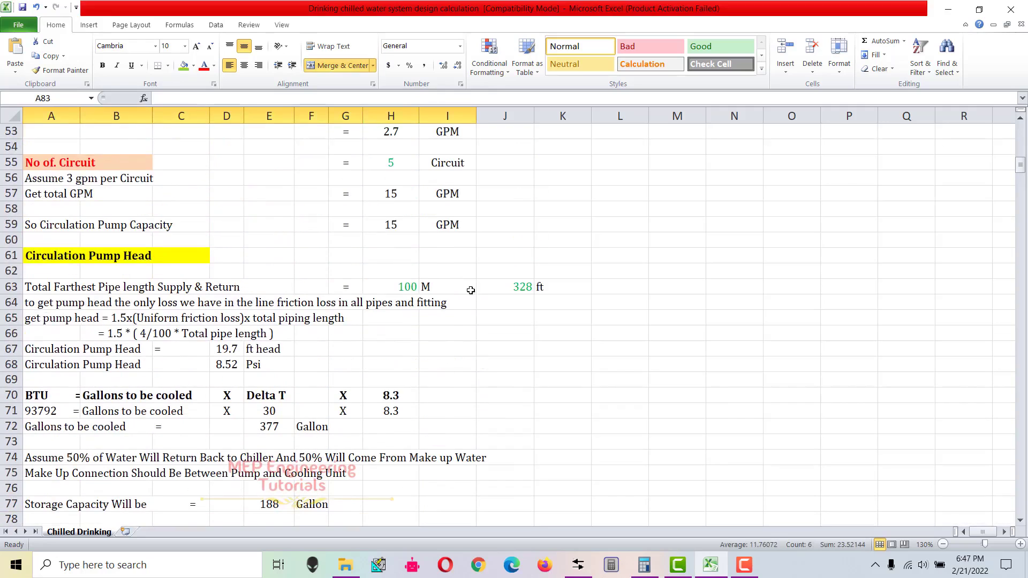
pyautogui.moveTo(501, 229); pyautogui.dragTo(31, 227)
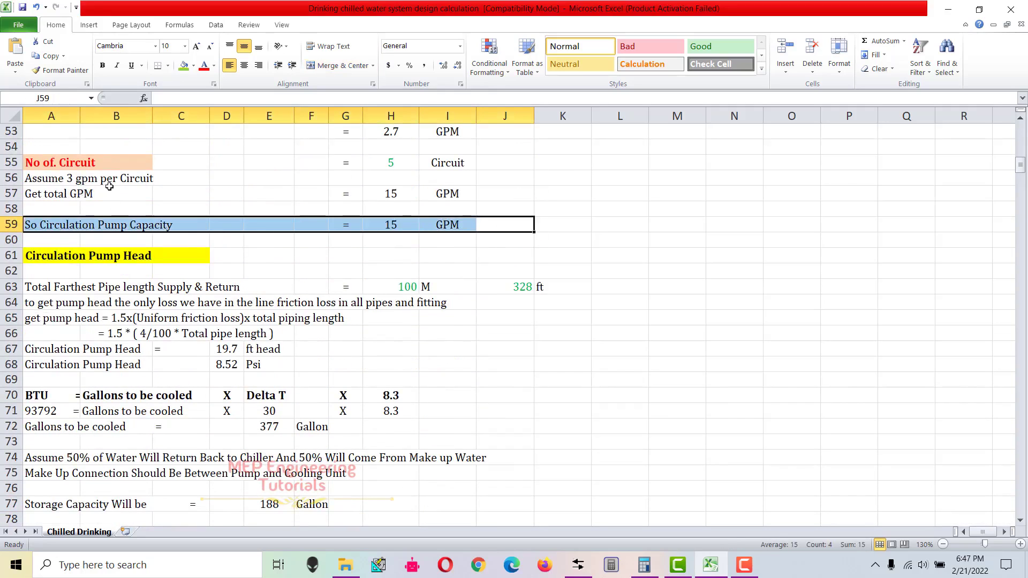
pyautogui.scroll(-4, 484, 321)
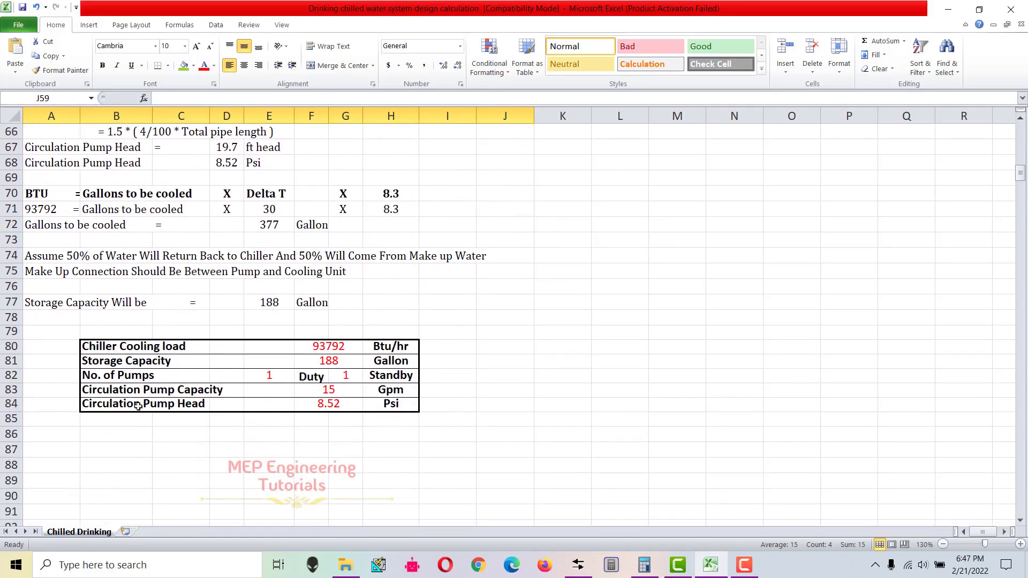
# Step: Compare the circulation pump head in summary row 84 with the calculated psi head in row 68
pyautogui.moveTo(55, 406); pyautogui.dragTo(417, 407)
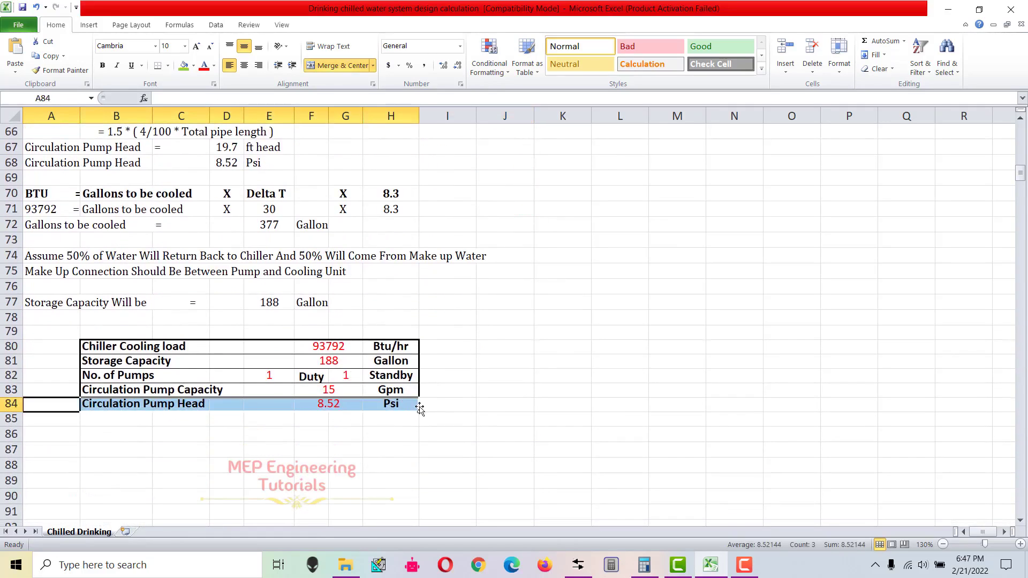
pyautogui.scroll(1, 207, 320)
pyautogui.moveTo(51, 228); pyautogui.dragTo(293, 233)
pyautogui.click(563, 394)
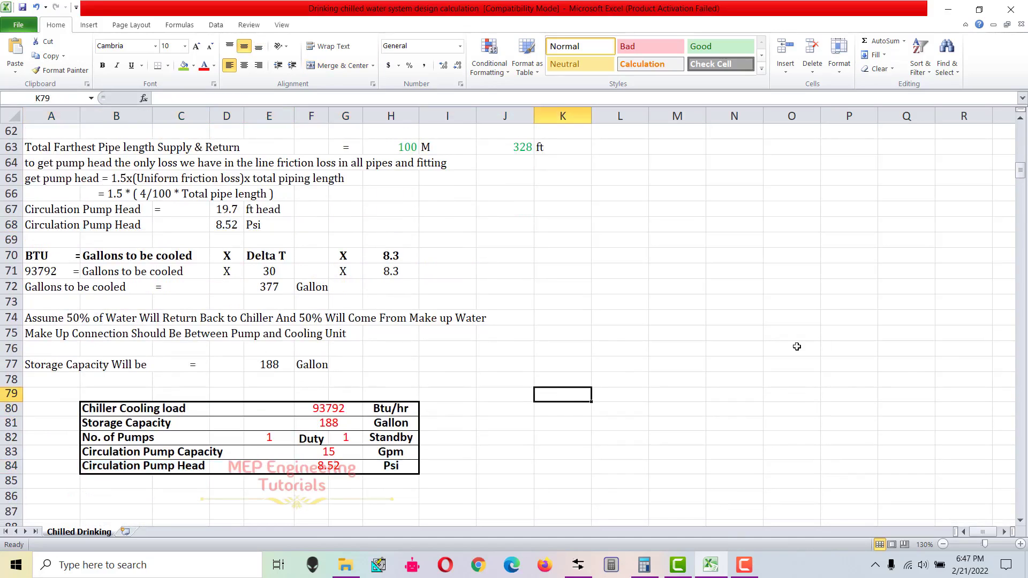
# Step: Review the sheet again from the building inputs in row 3 through the pipe lengths and circulation losses
pyautogui.moveTo(1020, 172); pyautogui.dragTo(1021, 127)
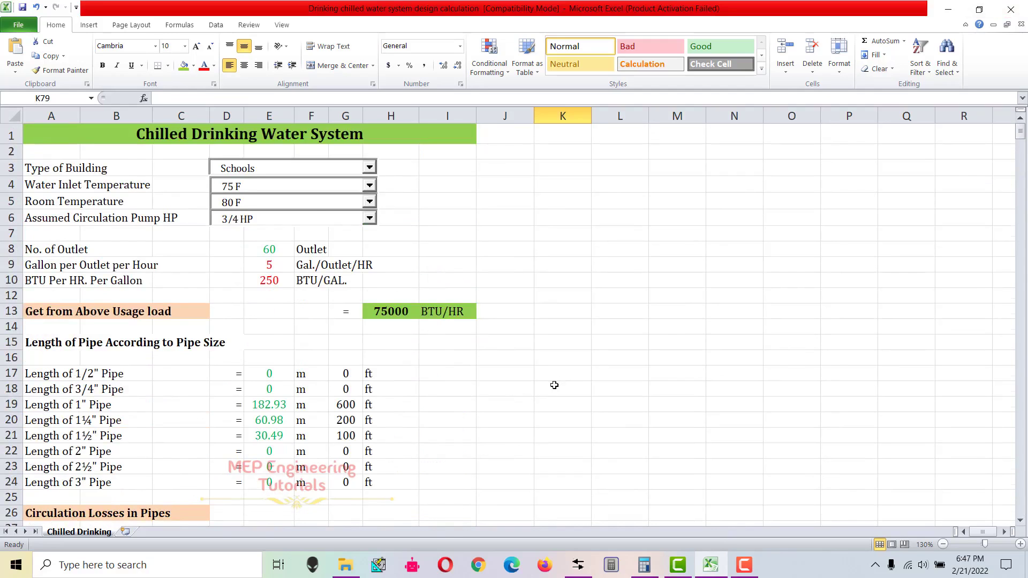
pyautogui.scroll(-5, 554, 386)
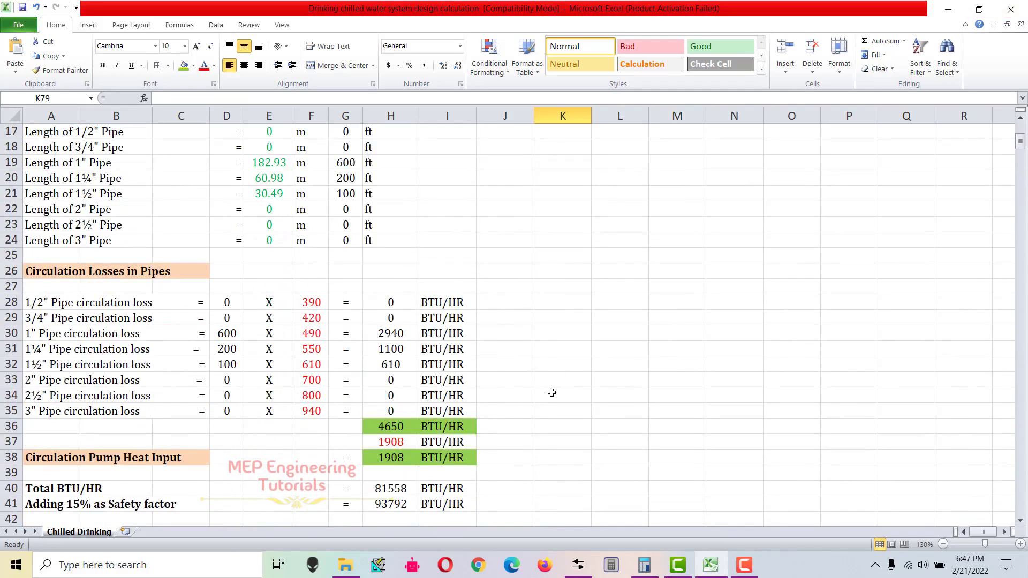